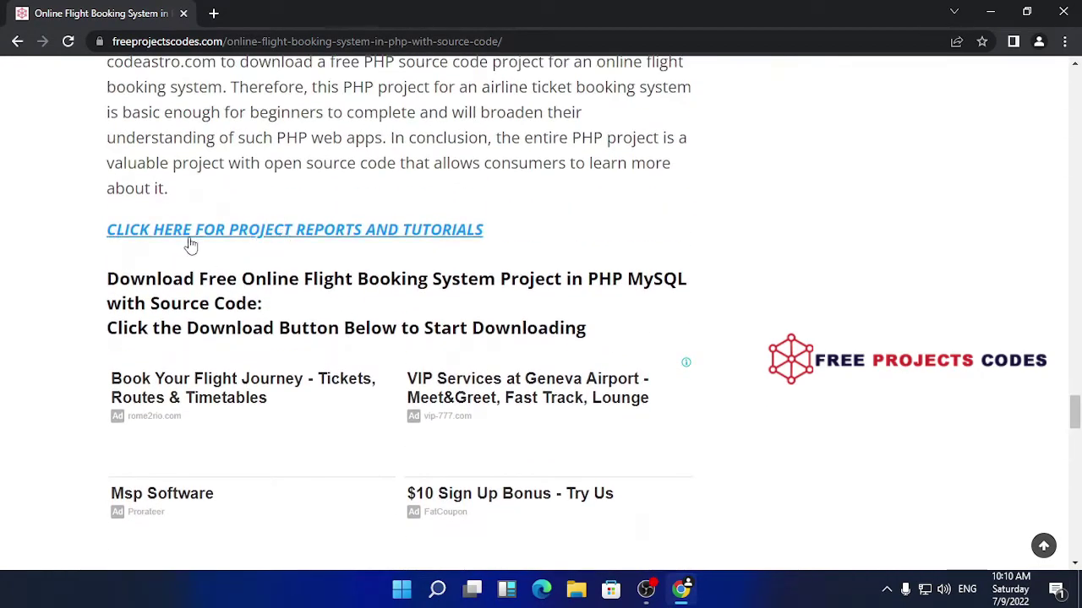
Open the flight booking project's download page in a new tab and scroll to its 1 MB download box
{"action": "scroll", "coordinate": [451, 380], "scroll_direction": "down", "scroll_amount": 6}
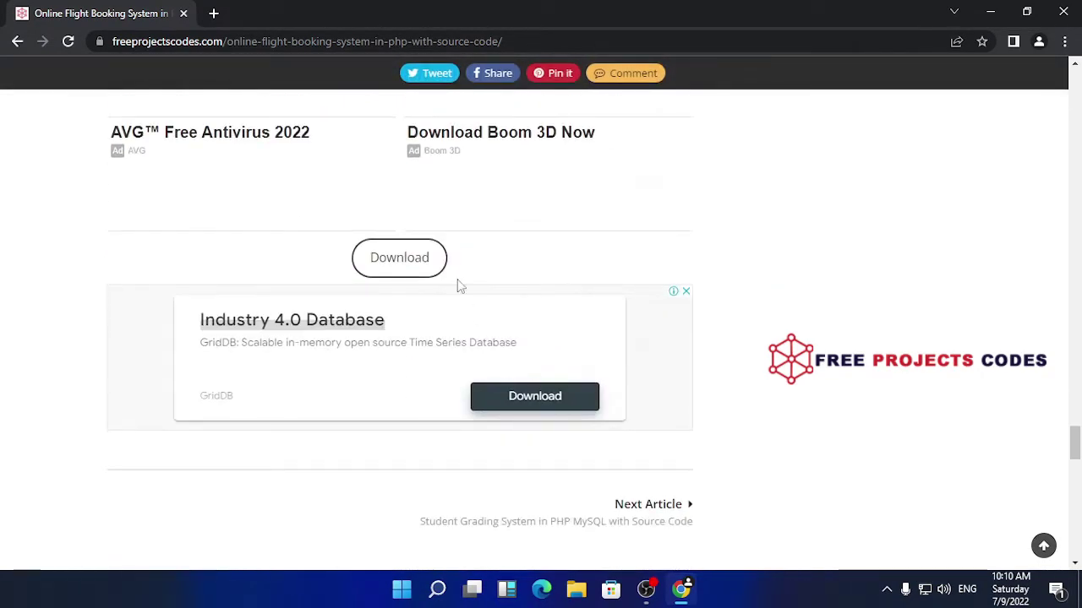
{"action": "left_click", "coordinate": [391, 259]}
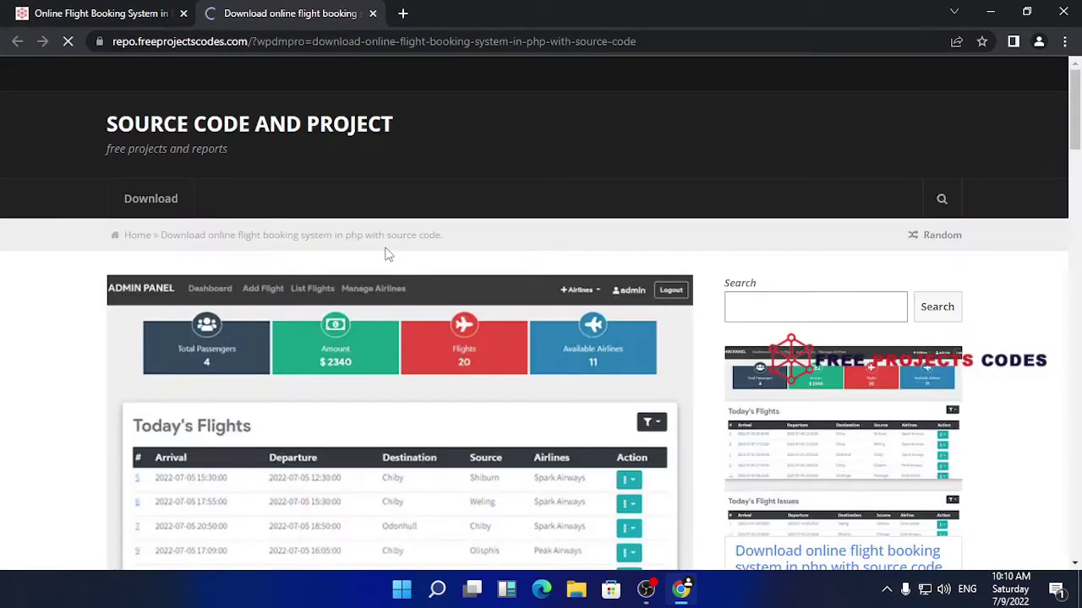
{"action": "scroll", "coordinate": [510, 376], "scroll_direction": "down", "scroll_amount": 3}
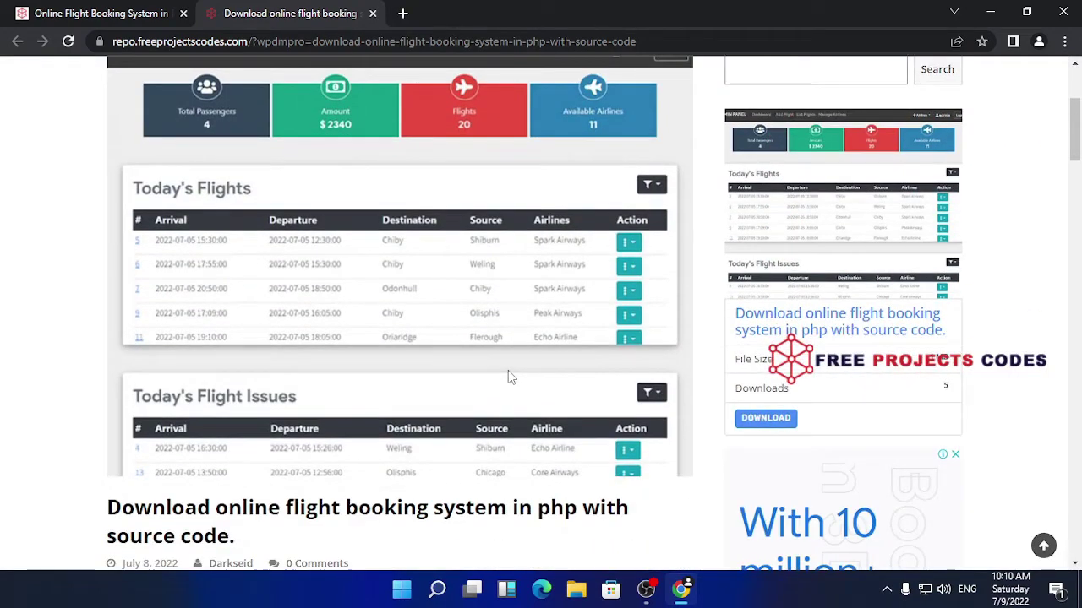
{"action": "scroll", "coordinate": [510, 372], "scroll_direction": "down", "scroll_amount": 2}
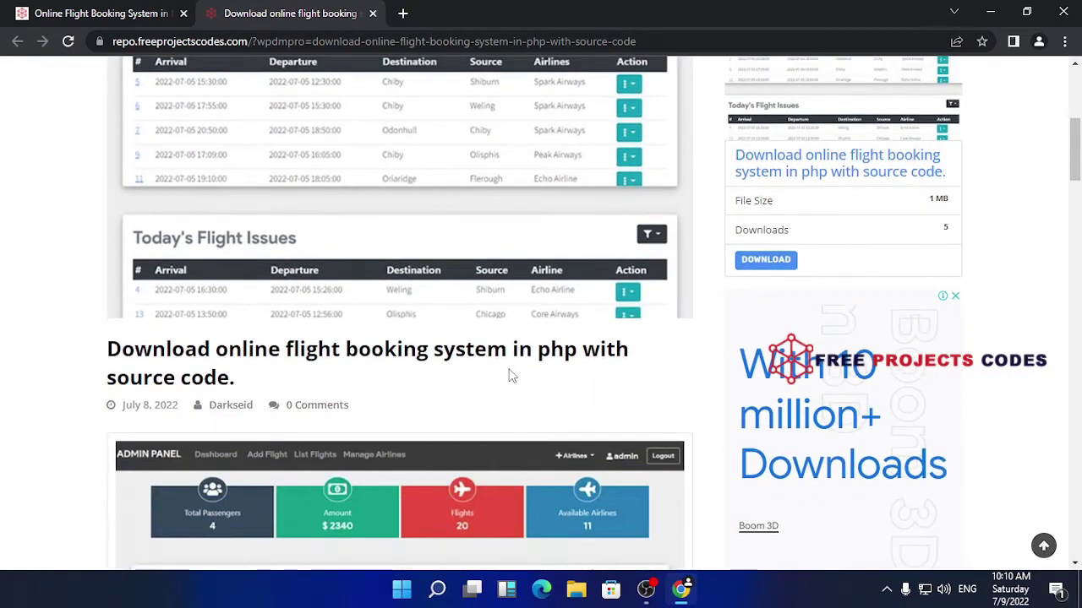
{"action": "scroll", "coordinate": [401, 342], "scroll_direction": "down", "scroll_amount": 8}
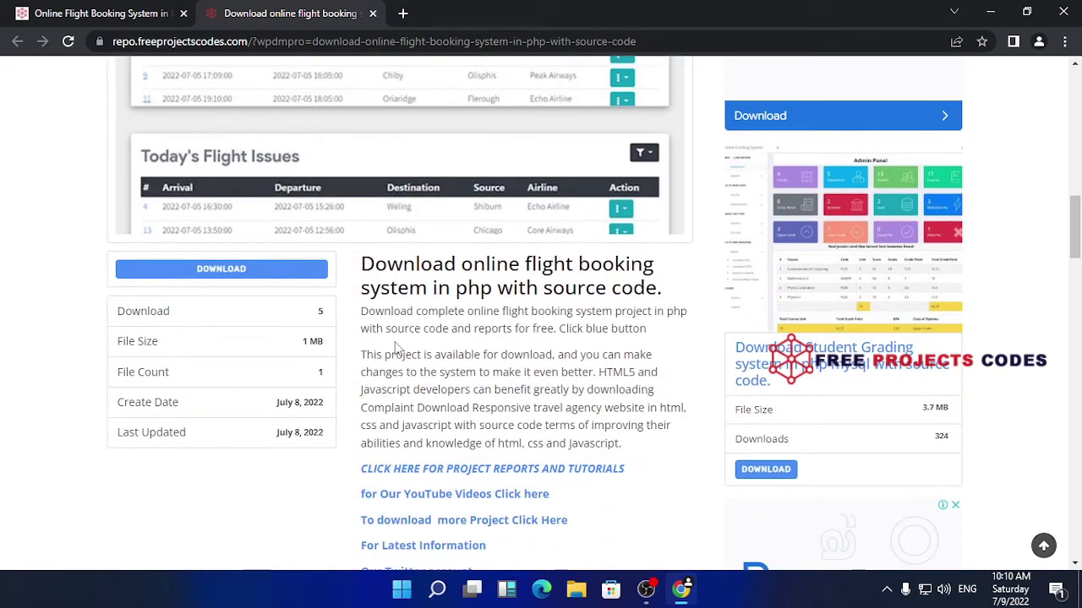
{"action": "scroll", "coordinate": [397, 347], "scroll_direction": "down", "scroll_amount": 3}
{"action": "scroll", "coordinate": [403, 350], "scroll_direction": "up", "scroll_amount": 2}
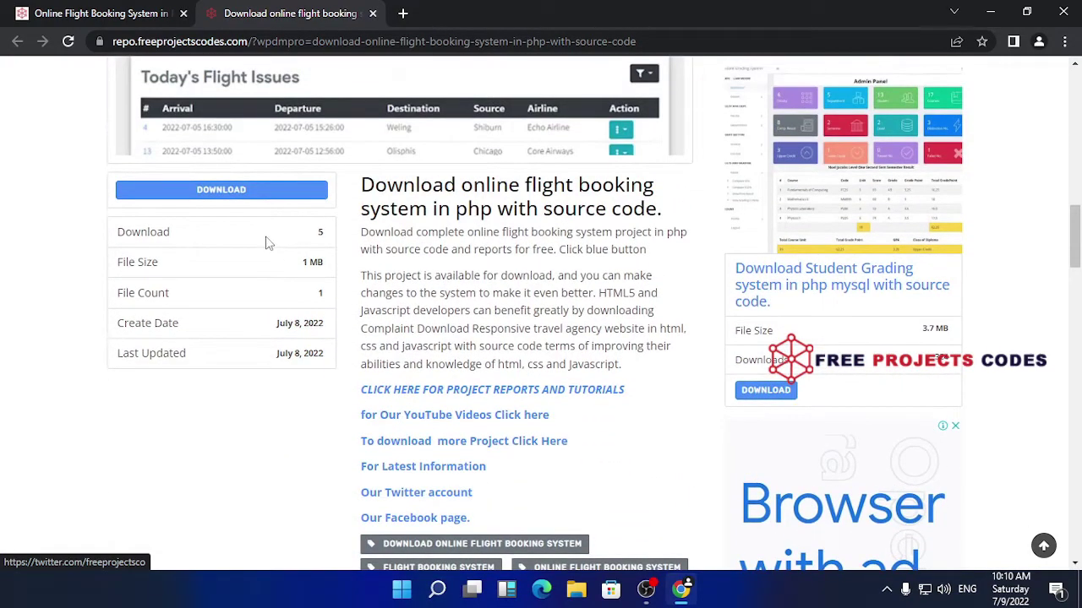
Start the download and pass the reCAPTCHA by marking the two motorcycle tiles
{"action": "left_click", "coordinate": [290, 189]}
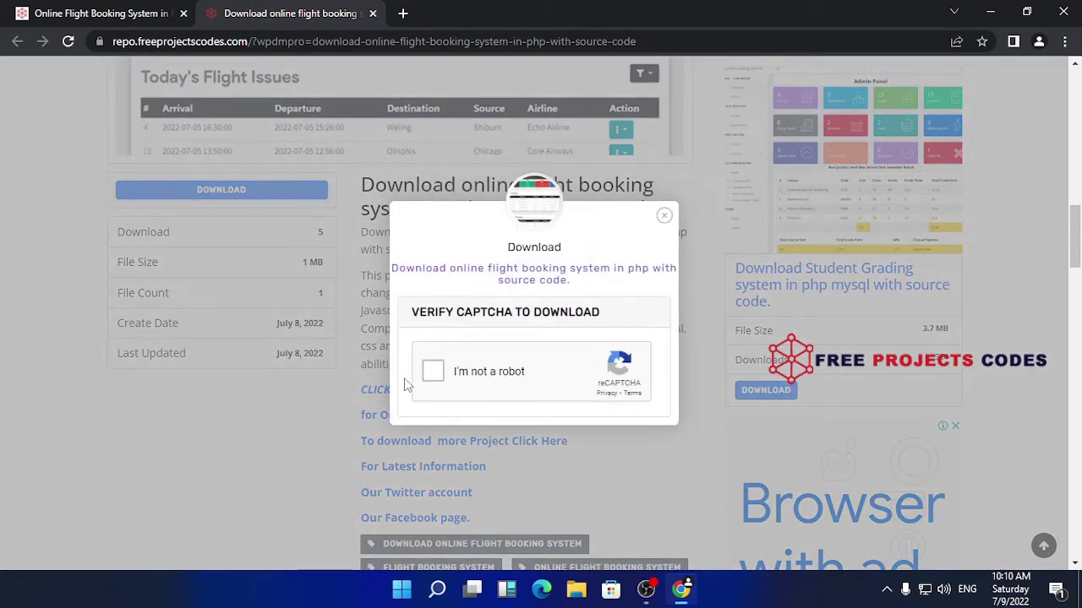
{"action": "left_click", "coordinate": [432, 372]}
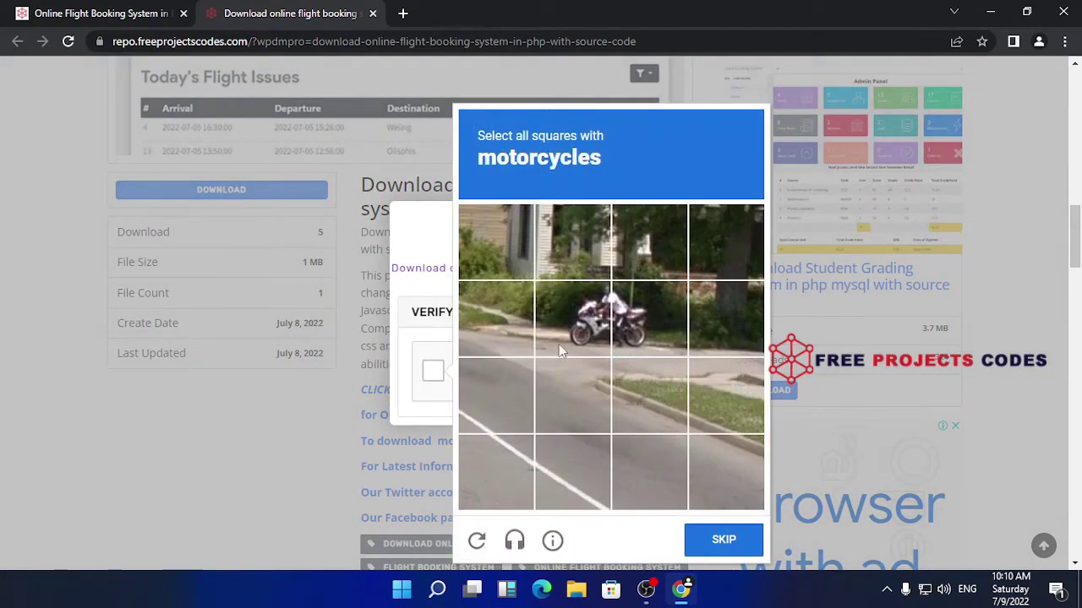
{"action": "left_click", "coordinate": [594, 331]}
{"action": "left_click", "coordinate": [637, 327]}
{"action": "left_click", "coordinate": [700, 558]}
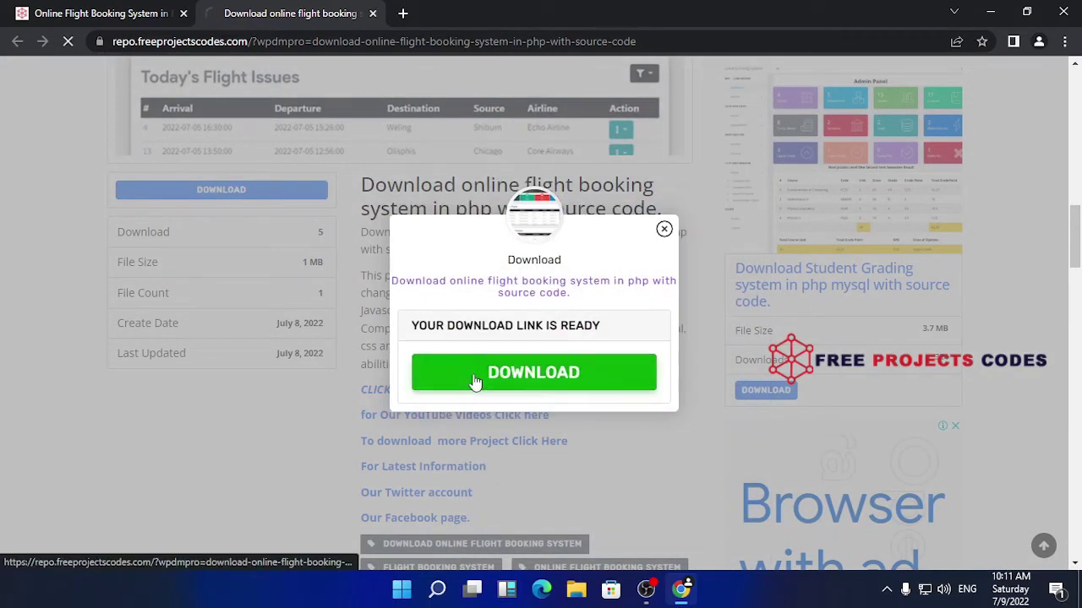
Download onlineflight.zip, dismiss the popup, and show the zip in its Downloads folder
{"action": "left_click", "coordinate": [475, 382]}
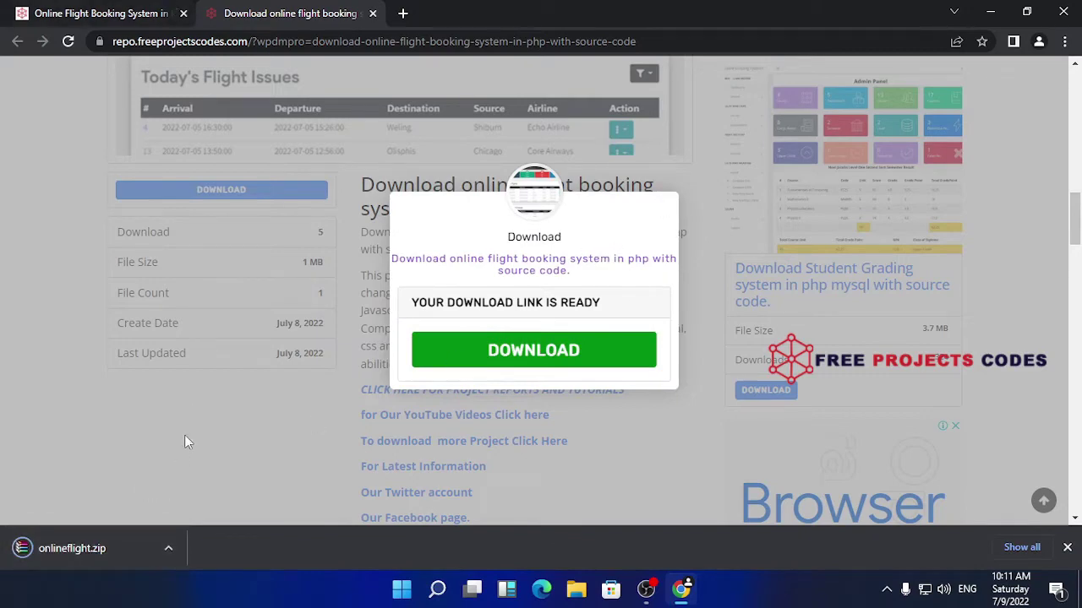
{"action": "left_click", "coordinate": [665, 207]}
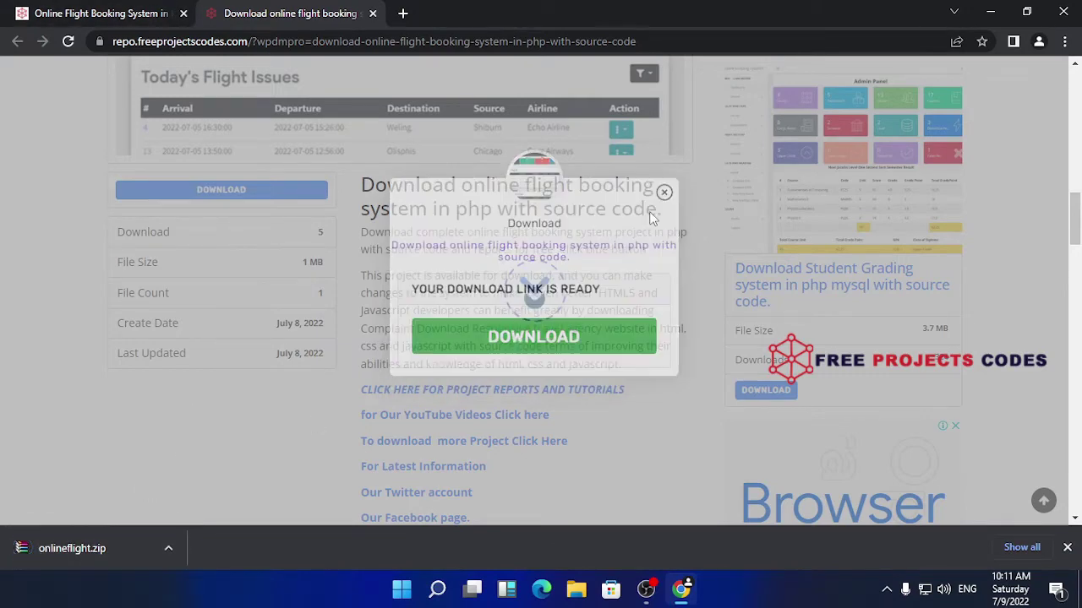
{"action": "left_click", "coordinate": [169, 549]}
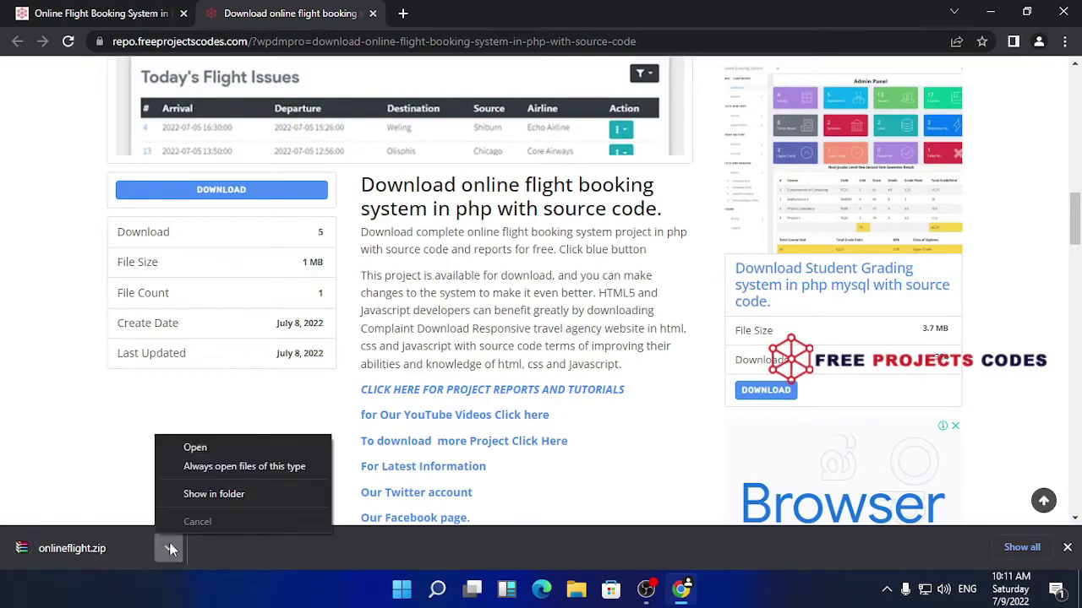
{"action": "left_click", "coordinate": [258, 499]}
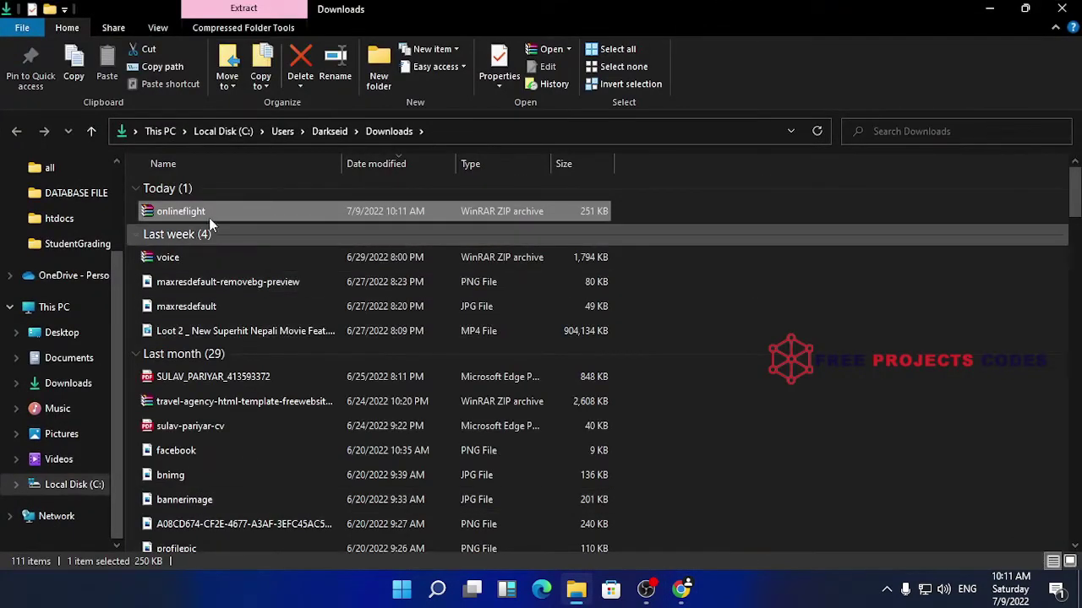
Extract onlineflight.zip to an onlineflight folder and cut its OnlineFlightBooking-PHP folder
{"action": "right_click", "coordinate": [274, 209]}
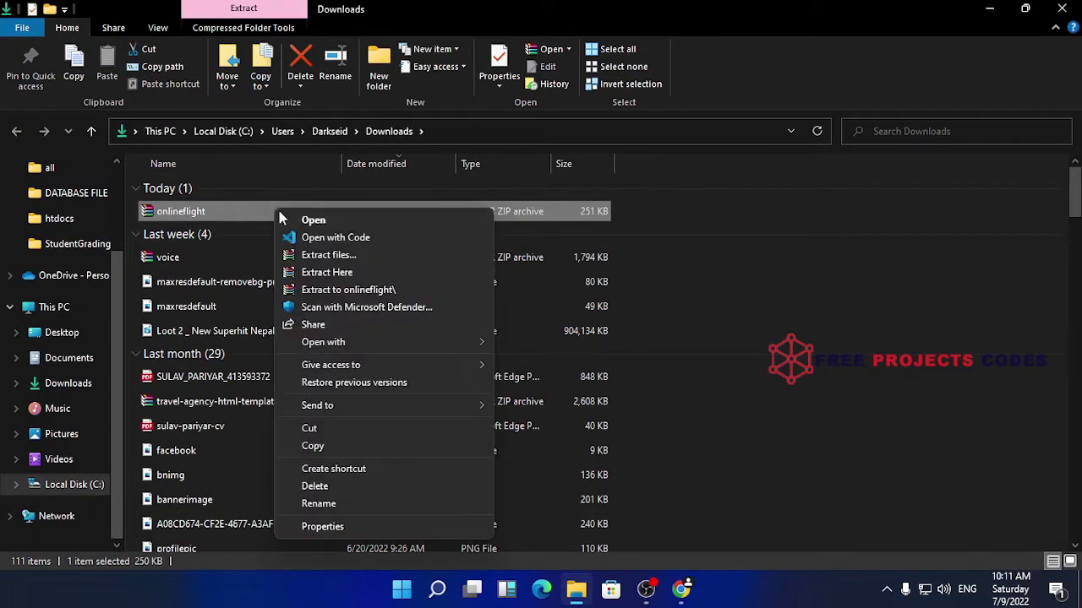
{"action": "left_click", "coordinate": [359, 291]}
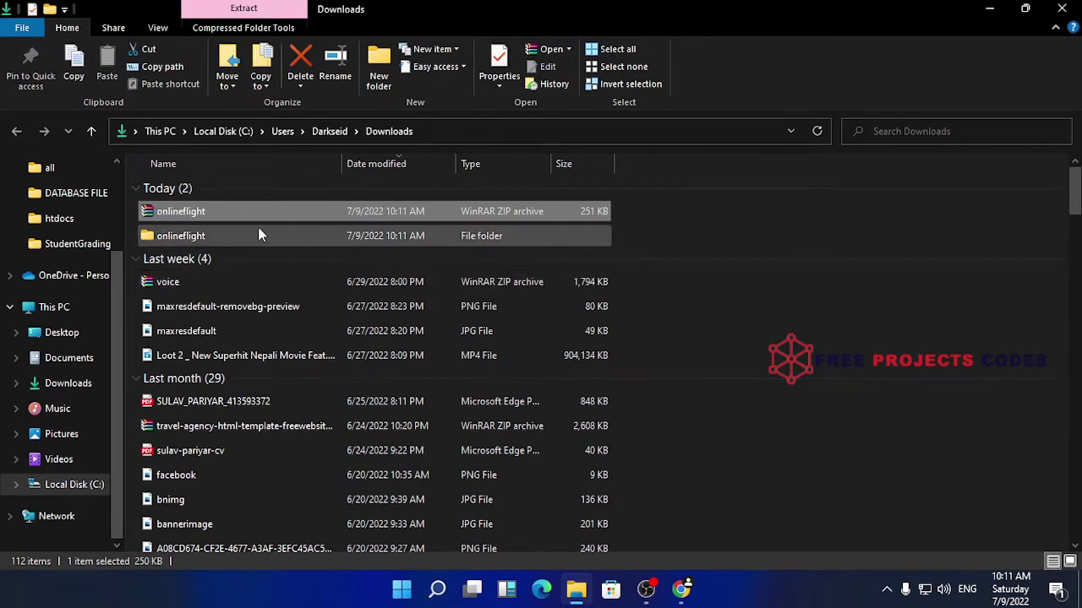
{"action": "left_click", "coordinate": [271, 243]}
{"action": "double_click", "coordinate": [271, 244]}
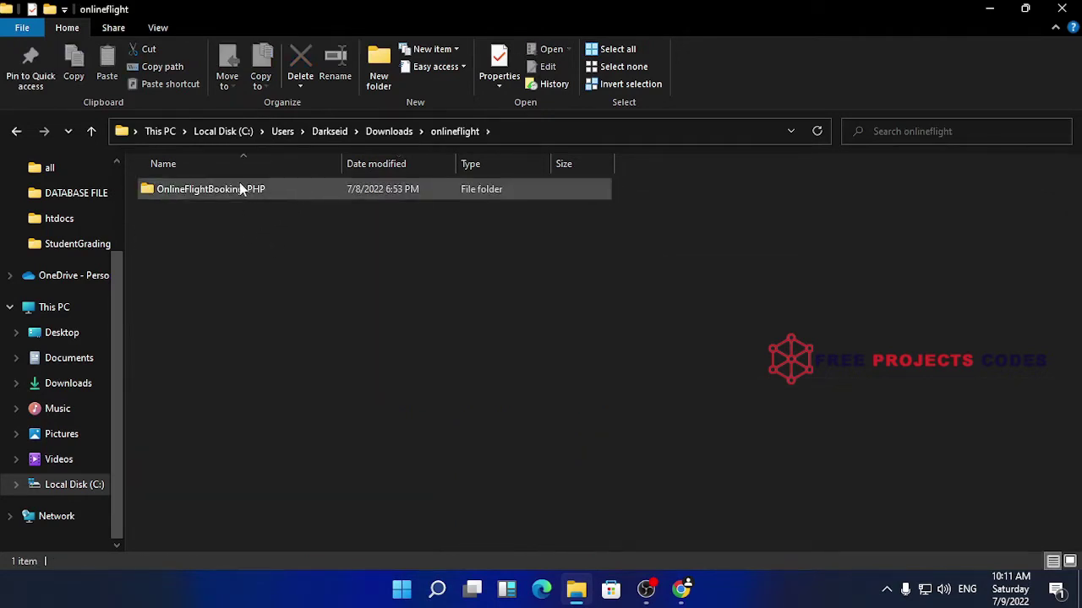
{"action": "right_click", "coordinate": [311, 190]}
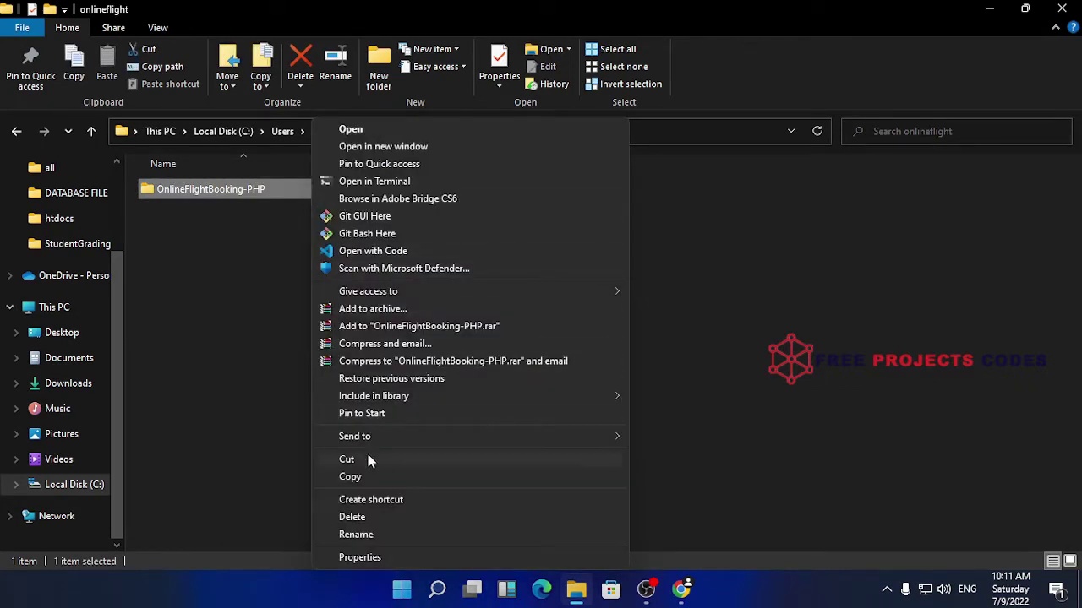
{"action": "left_click", "coordinate": [367, 460]}
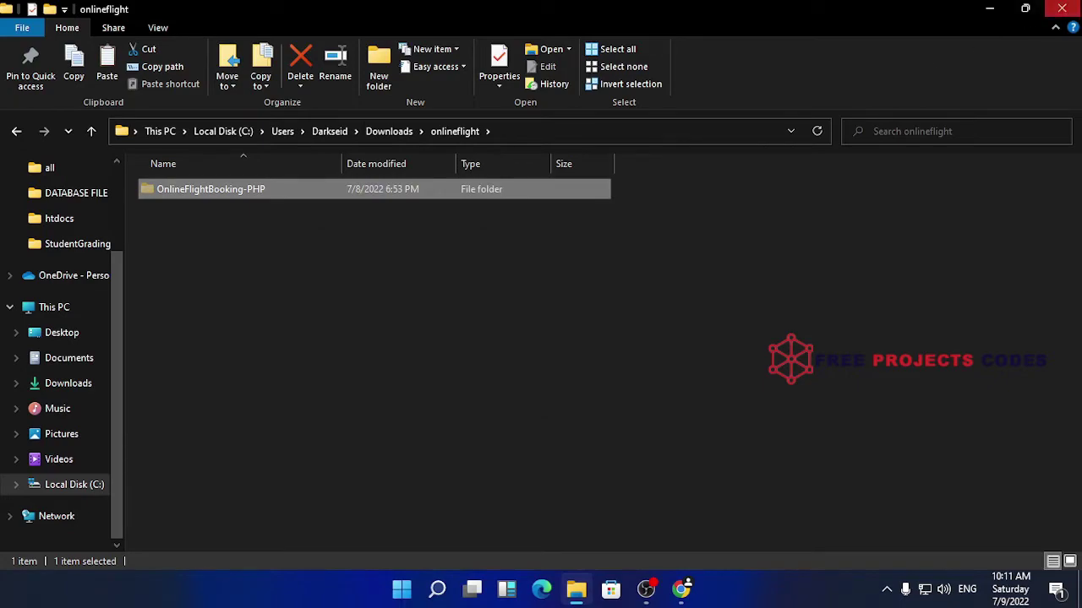
{"action": "left_click", "coordinate": [1062, 9]}
Go from This PC into the xampp folder on Local Disk (C:)
{"action": "left_click", "coordinate": [1062, 10]}
{"action": "right_click", "coordinate": [530, 84]}
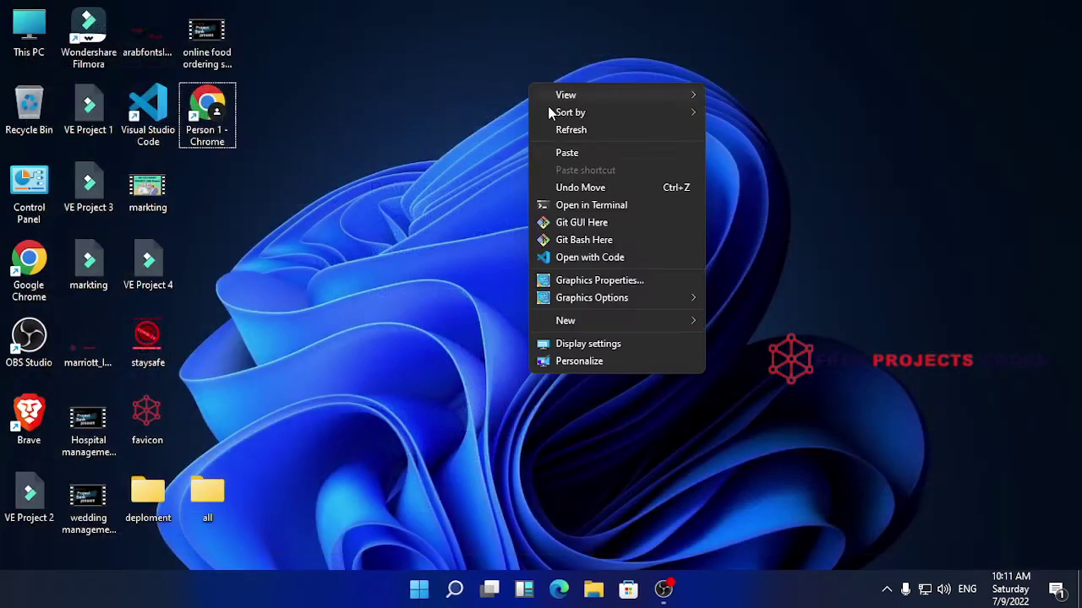
{"action": "left_click", "coordinate": [585, 132]}
{"action": "double_click", "coordinate": [38, 49]}
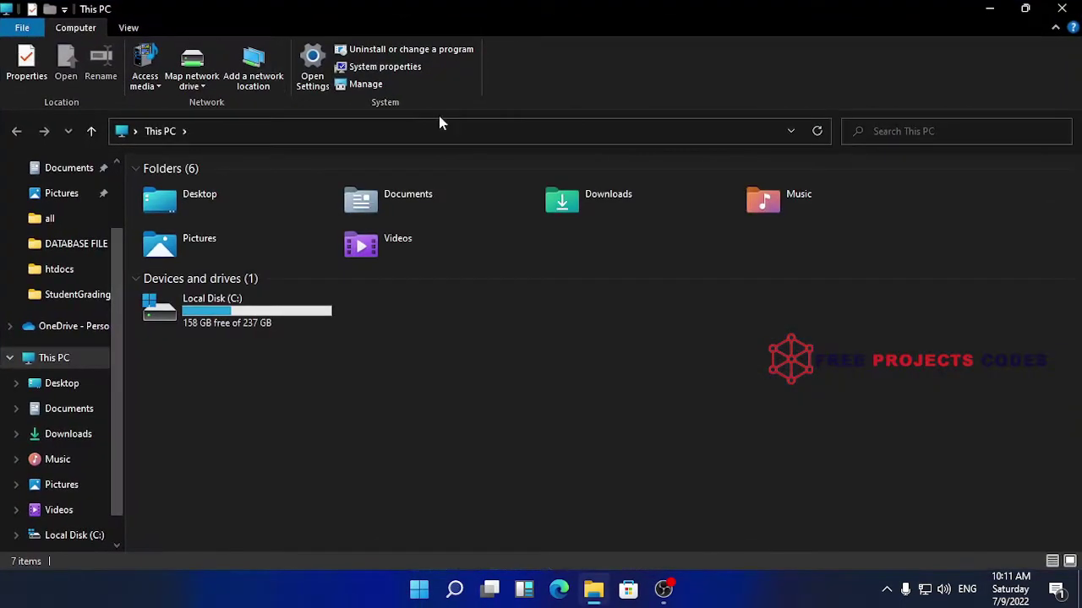
{"action": "double_click", "coordinate": [287, 324]}
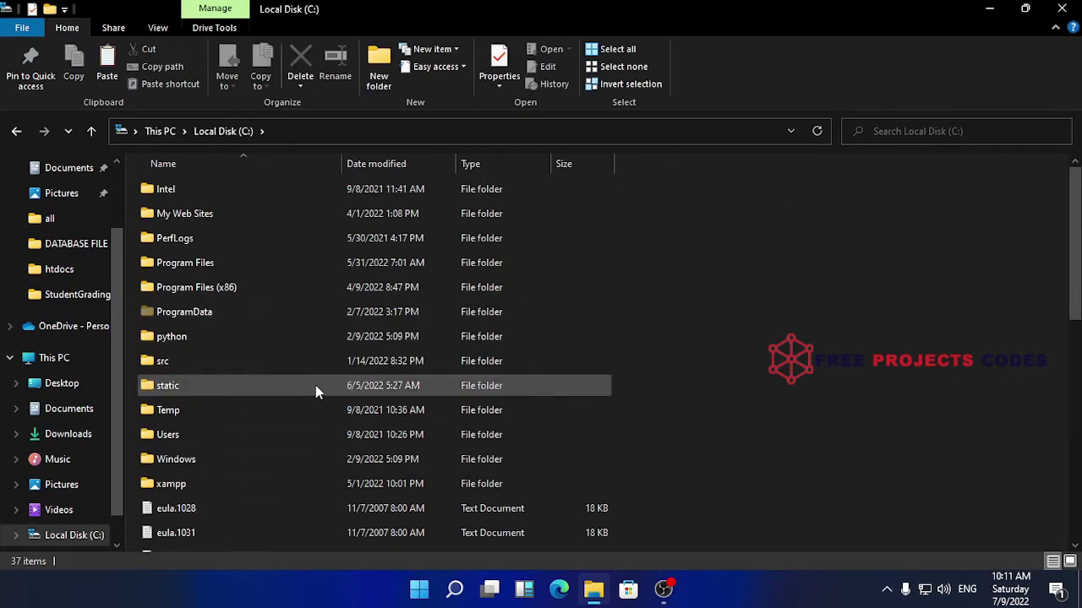
{"action": "scroll", "coordinate": [288, 398], "scroll_direction": "down", "scroll_amount": 2}
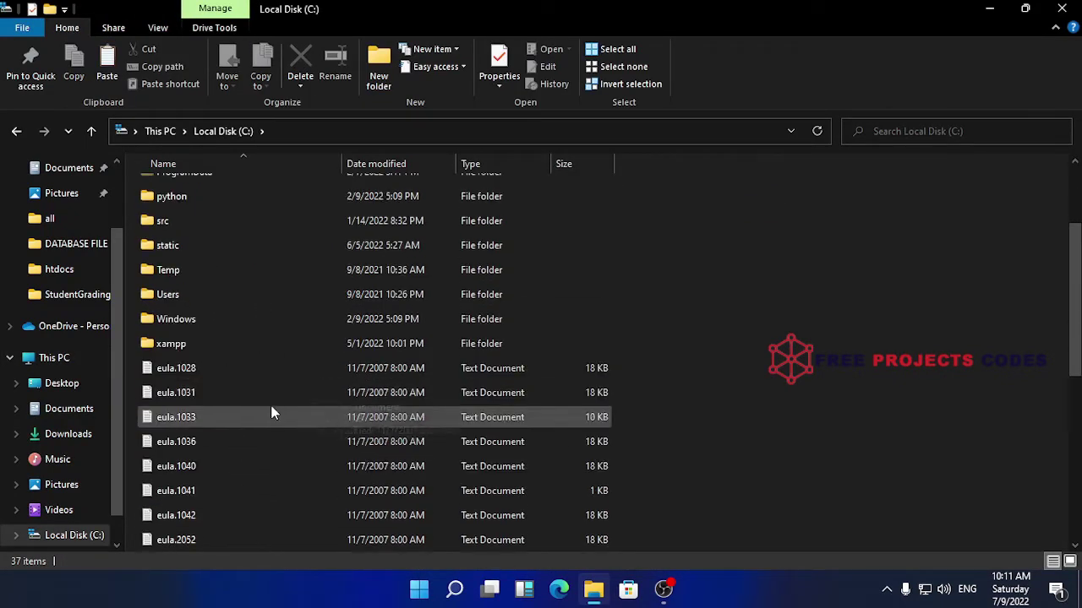
{"action": "double_click", "coordinate": [201, 345]}
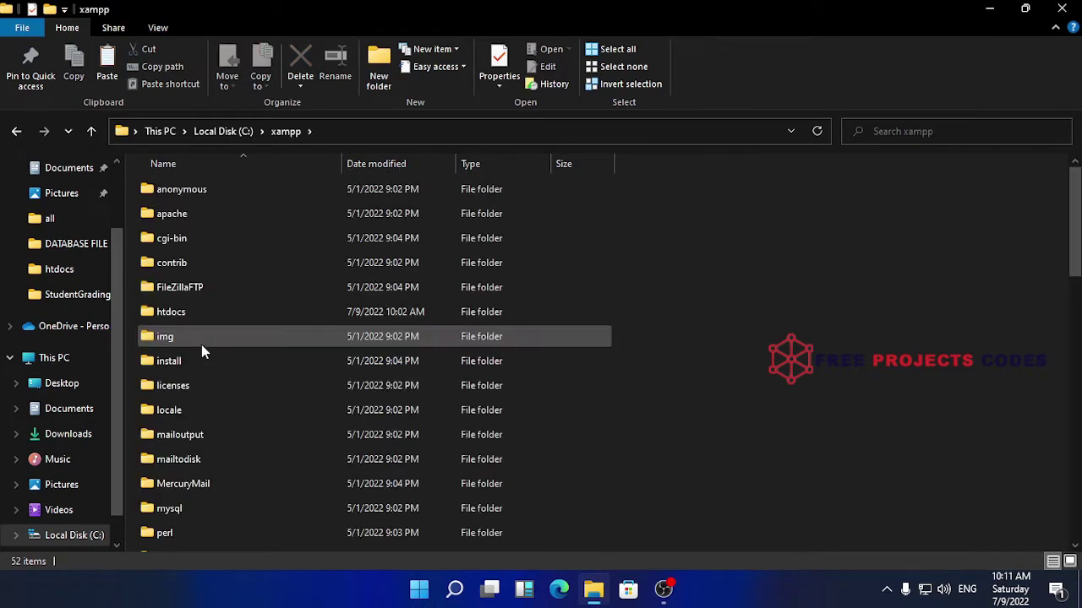
Paste the OnlineFlightBooking-PHP folder into C:\xampp\htdocs and open it
{"action": "right_click", "coordinate": [257, 315]}
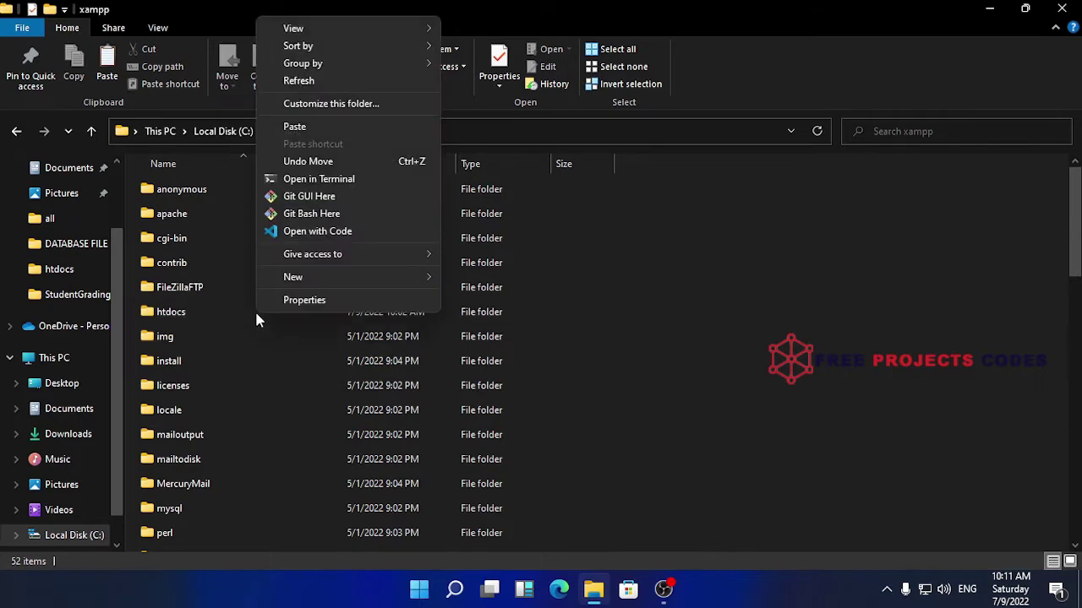
{"action": "left_click", "coordinate": [220, 314]}
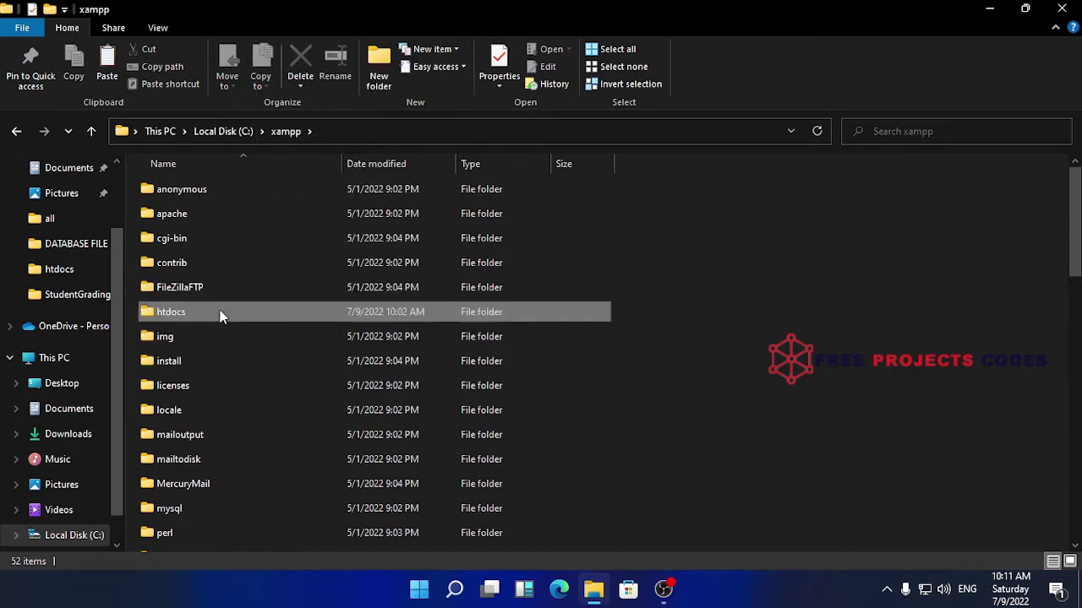
{"action": "right_click", "coordinate": [259, 314]}
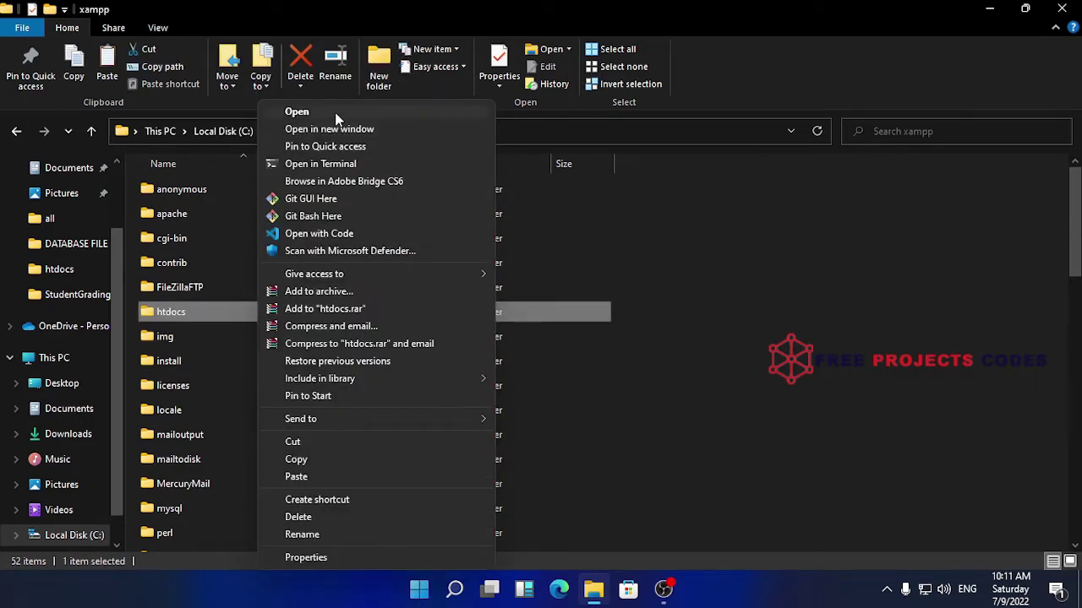
{"action": "left_click", "coordinate": [336, 114]}
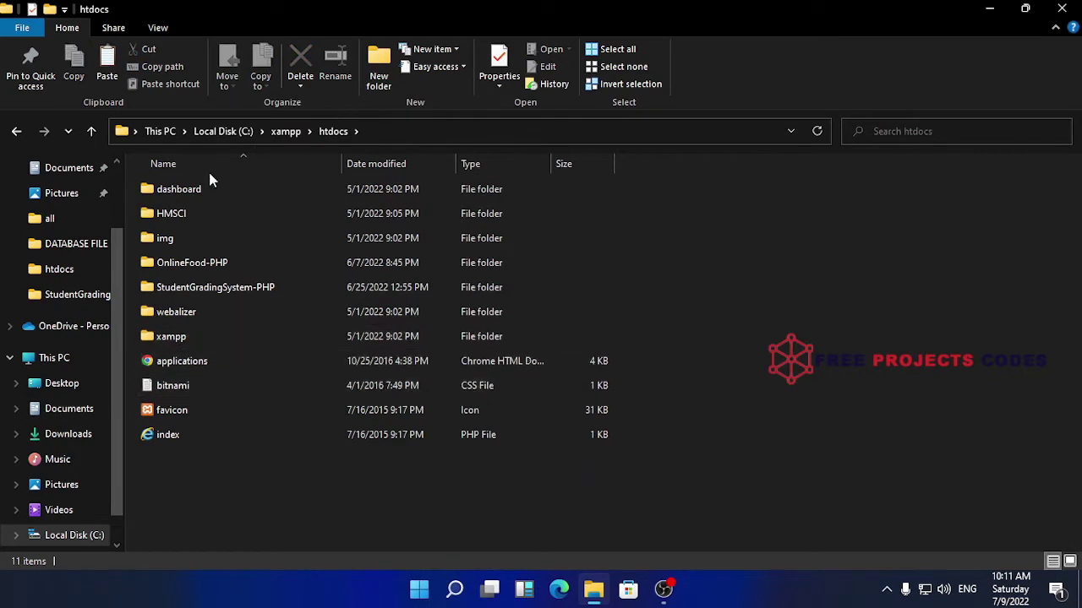
{"action": "right_click", "coordinate": [773, 292]}
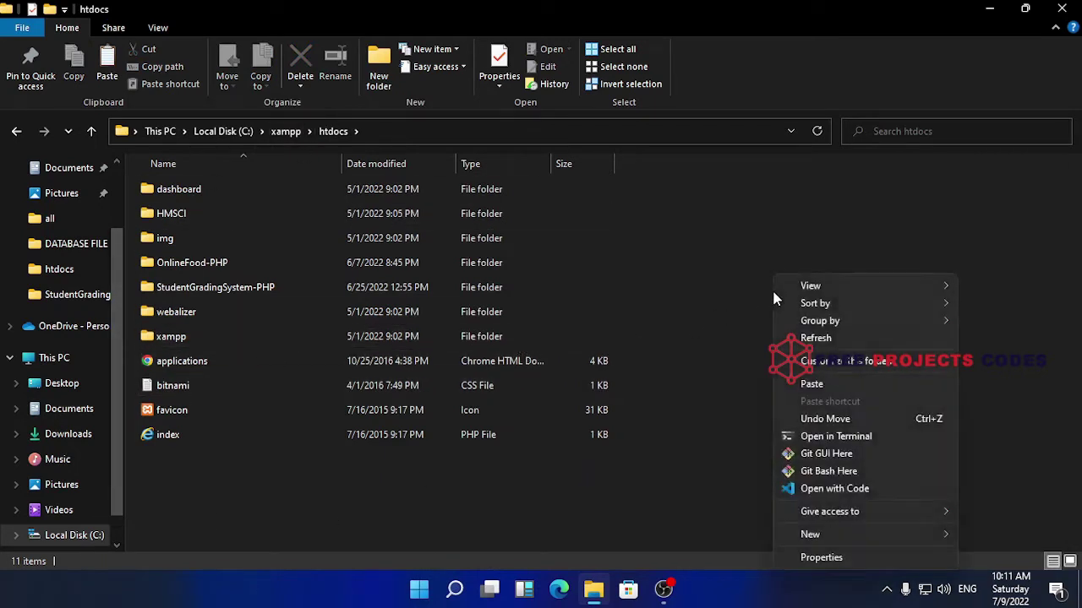
{"action": "left_click", "coordinate": [826, 383]}
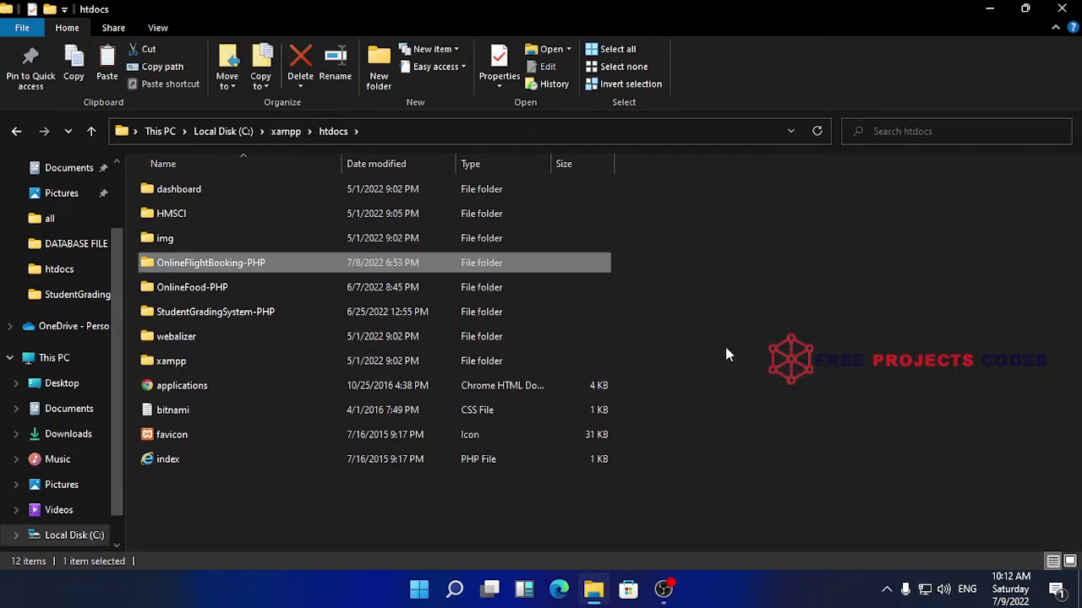
{"action": "double_click", "coordinate": [284, 268]}
Copy the database name 'ofbsphp' from the project's login-details file, then close Notepad
{"action": "scroll", "coordinate": [557, 395], "scroll_direction": "down", "scroll_amount": 2}
{"action": "scroll", "coordinate": [558, 393], "scroll_direction": "up", "scroll_amount": 2}
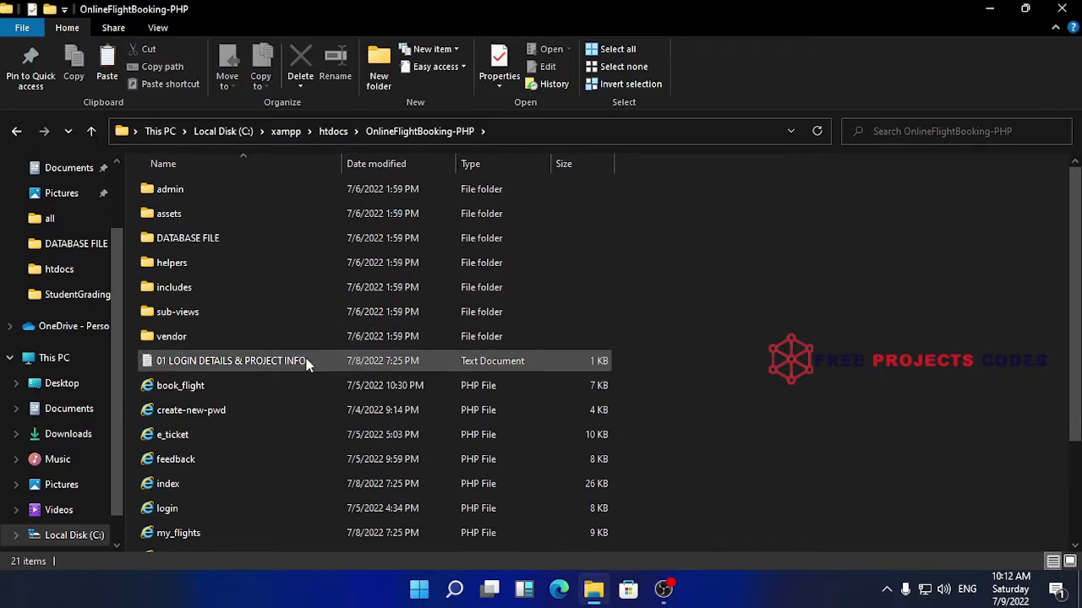
{"action": "double_click", "coordinate": [307, 360]}
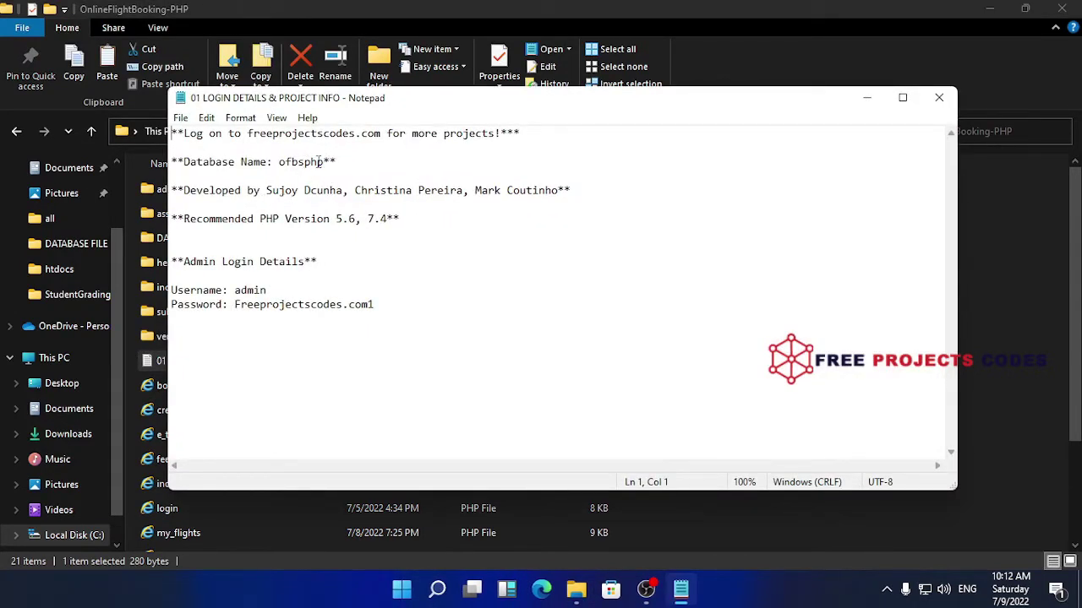
{"action": "left_click_drag", "start_coordinate": [323, 161], "coordinate": [279, 165]}
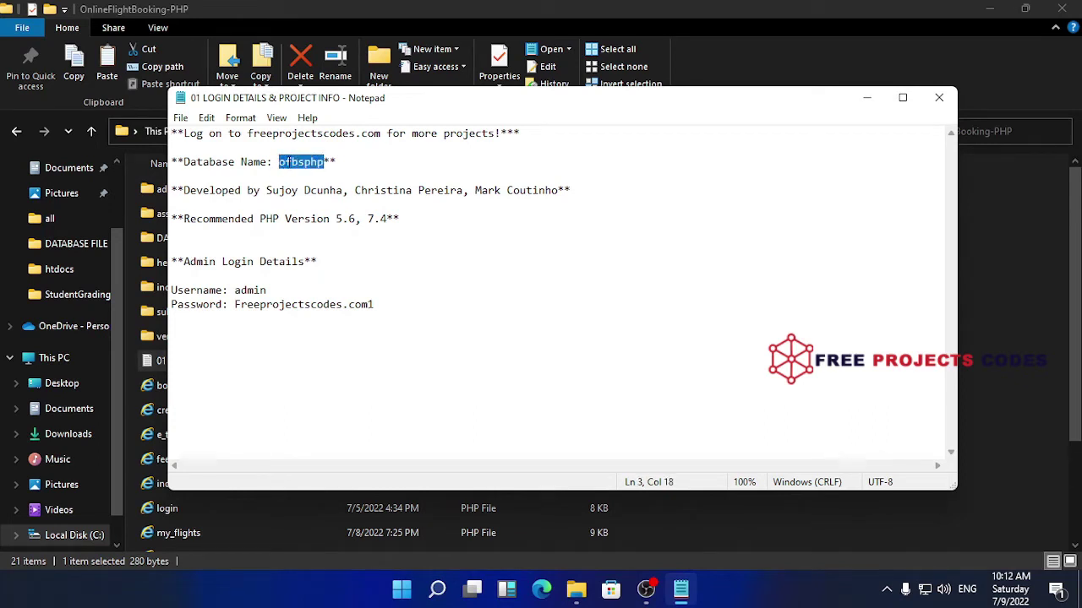
{"action": "right_click", "coordinate": [289, 166]}
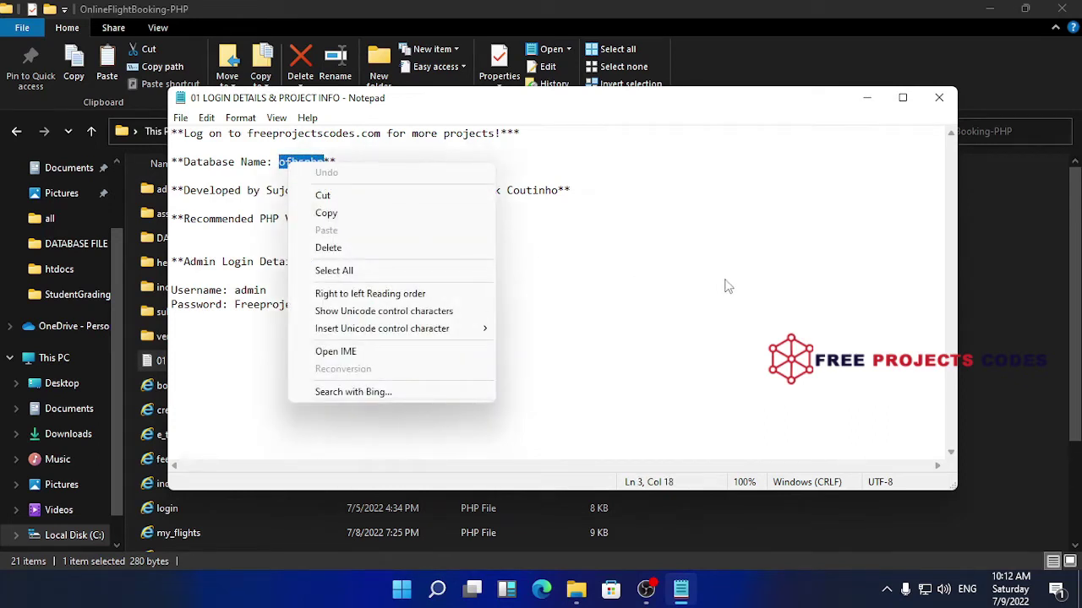
{"action": "left_click", "coordinate": [725, 282]}
{"action": "left_click_drag", "start_coordinate": [324, 162], "coordinate": [282, 167]}
{"action": "right_click", "coordinate": [292, 168]}
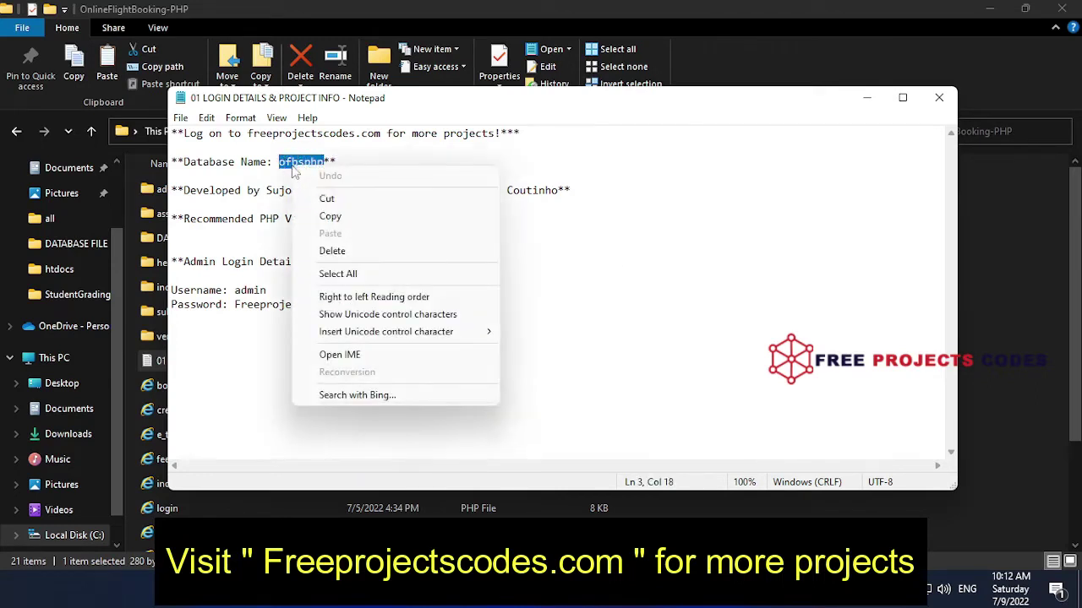
{"action": "left_click", "coordinate": [330, 216]}
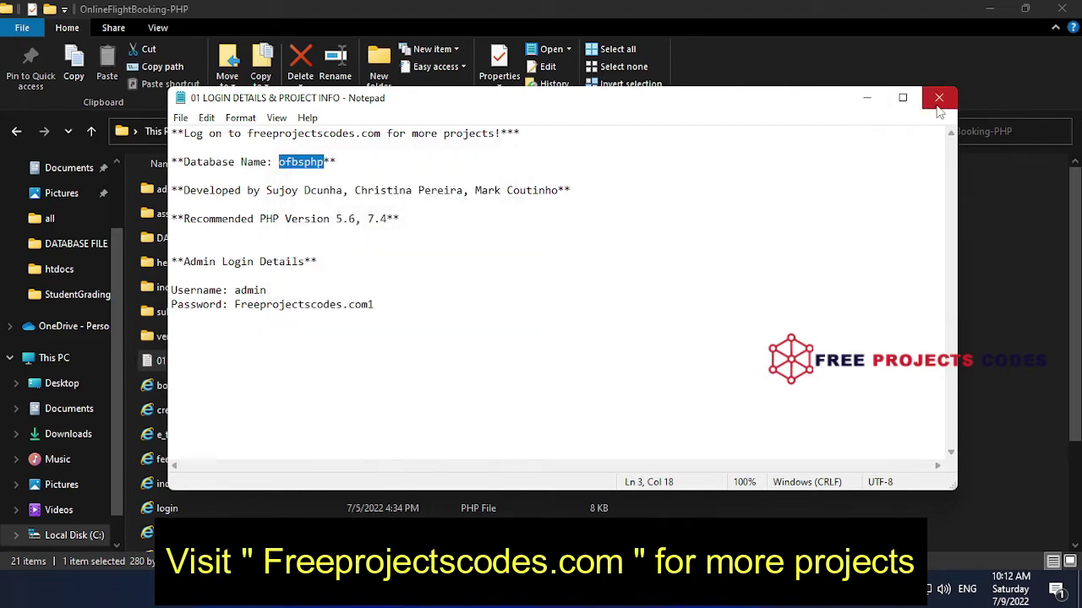
{"action": "left_click", "coordinate": [866, 97]}
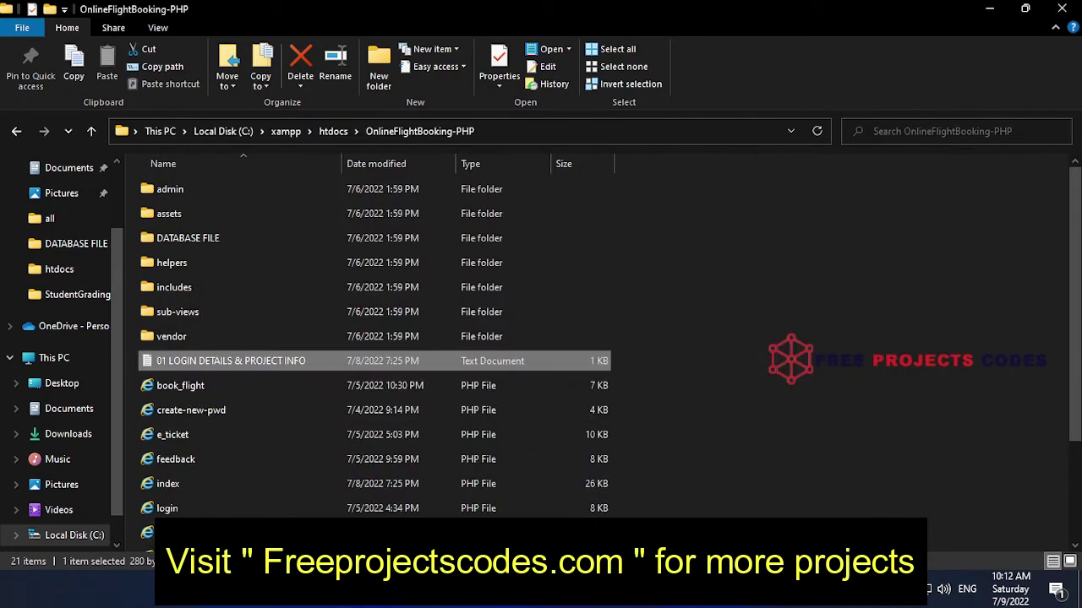
Launch XAMPP Control Panel from the 'xa' search and start Apache and MySQL
{"action": "key", "text": "super"}
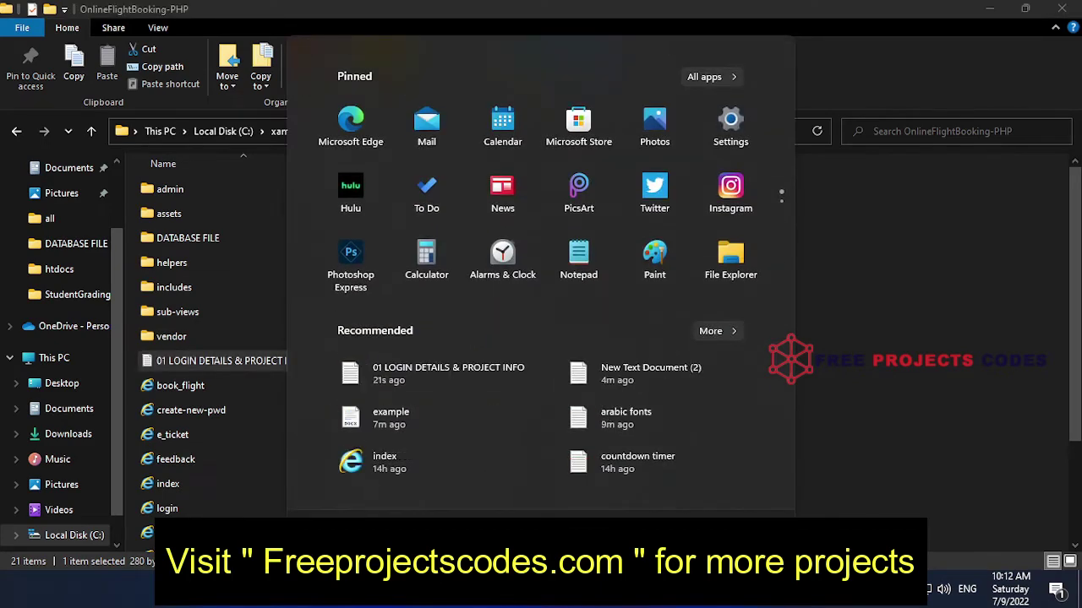
{"action": "type", "text": "xaMPP Control Panel"}
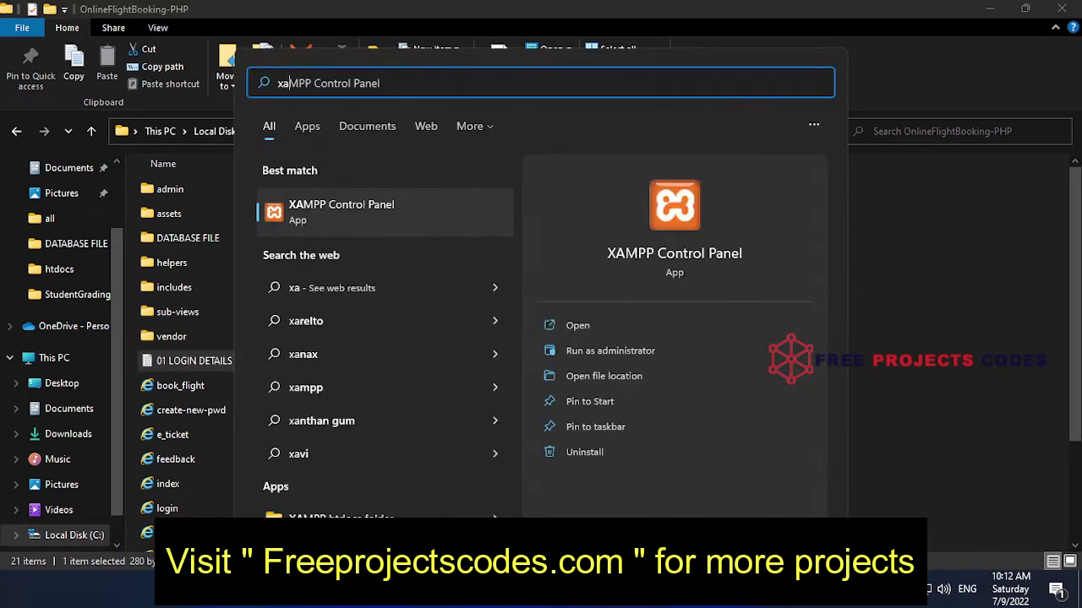
{"action": "left_click", "coordinate": [372, 218]}
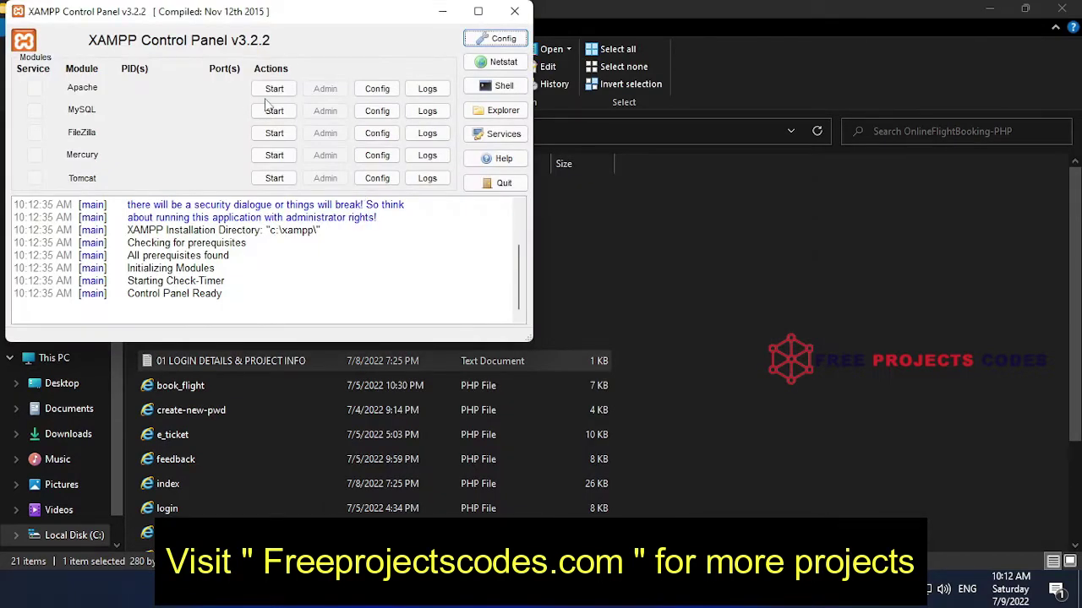
{"action": "left_click", "coordinate": [273, 92]}
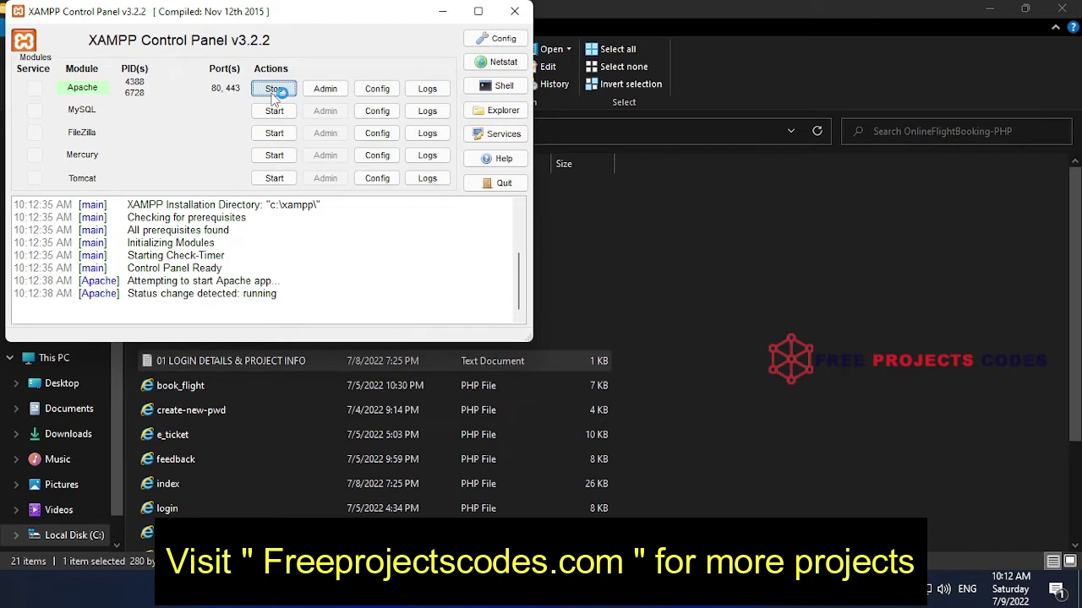
{"action": "left_click", "coordinate": [274, 111]}
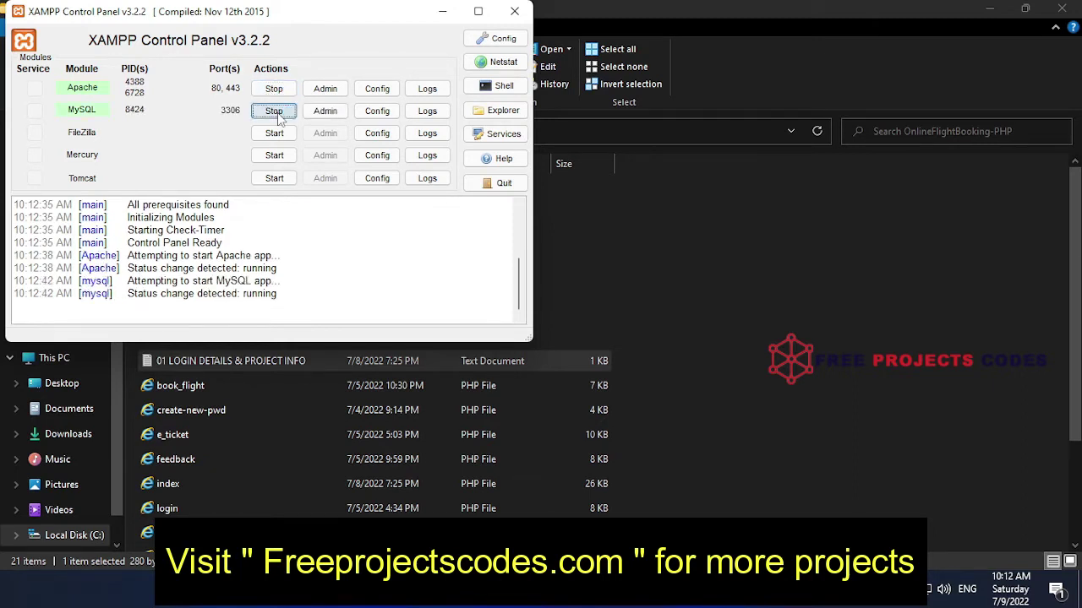
Minimize XAMPP and File Explorer, open Chrome, and load localhost/phpmyadmin
{"action": "left_click", "coordinate": [443, 19]}
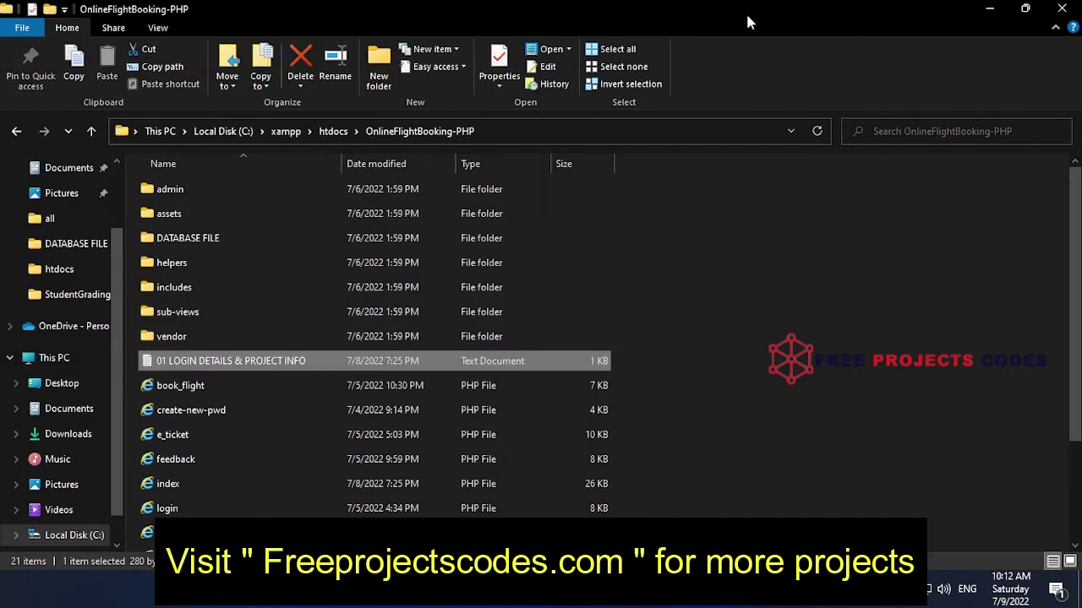
{"action": "left_click", "coordinate": [990, 10]}
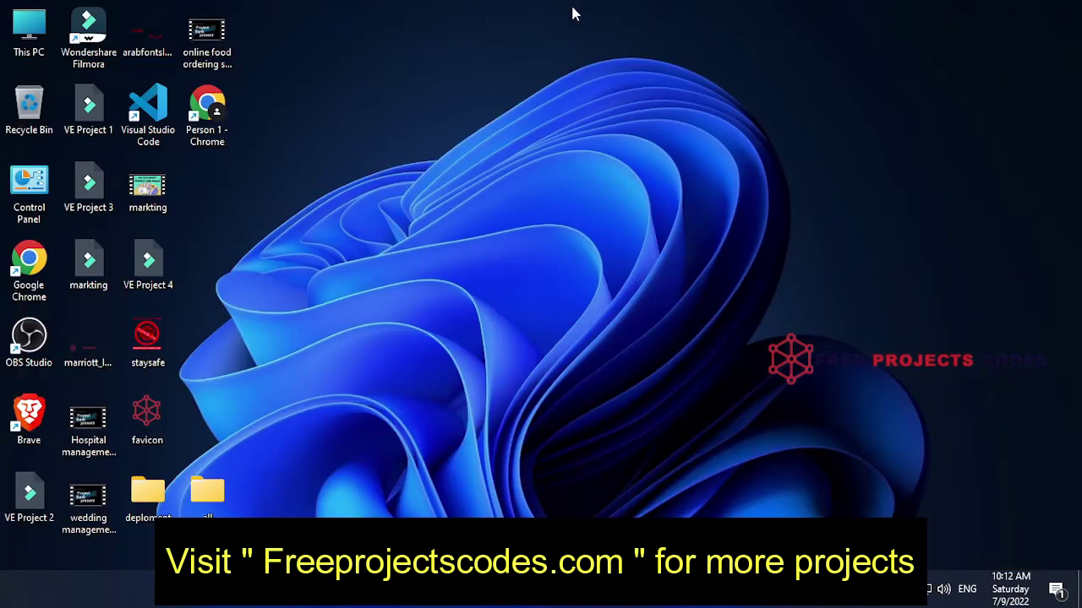
{"action": "right_click", "coordinate": [218, 96]}
{"action": "left_click", "coordinate": [249, 103]}
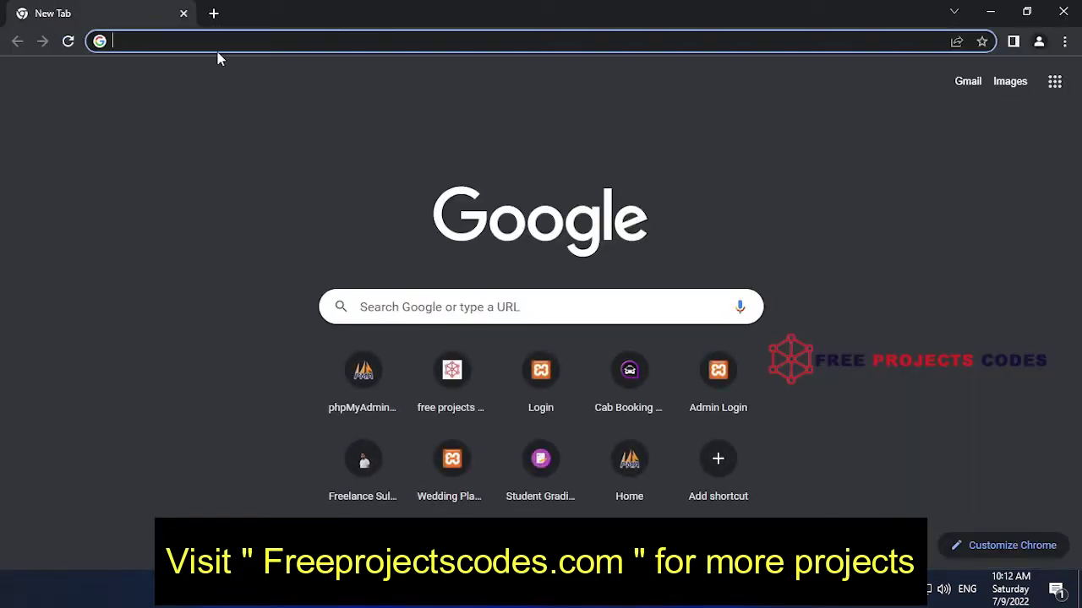
{"action": "left_click", "coordinate": [239, 42]}
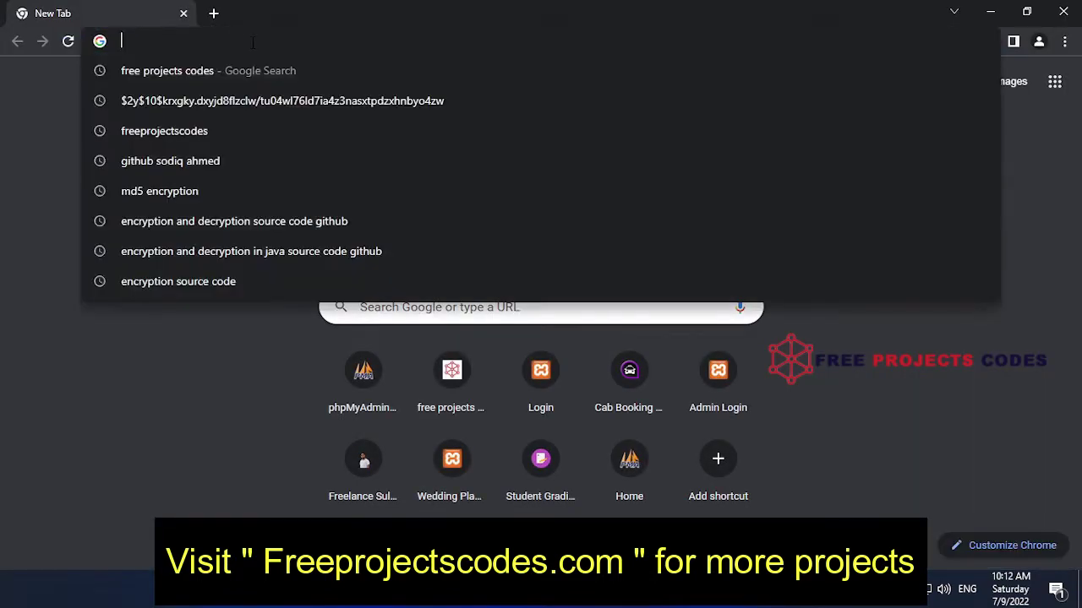
{"action": "type", "text": "local"}
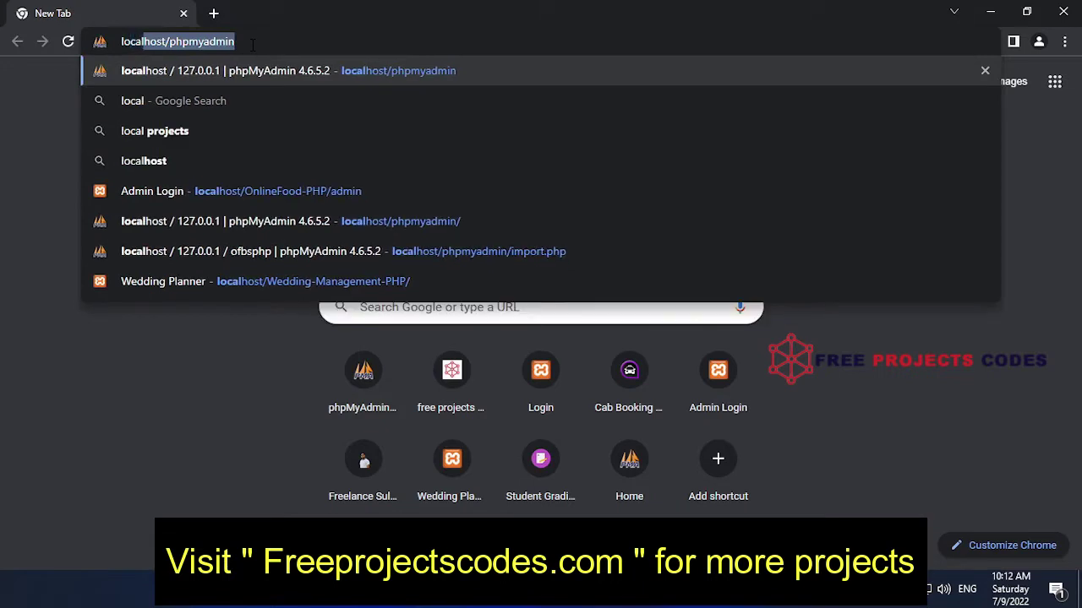
{"action": "type", "text": "host"}
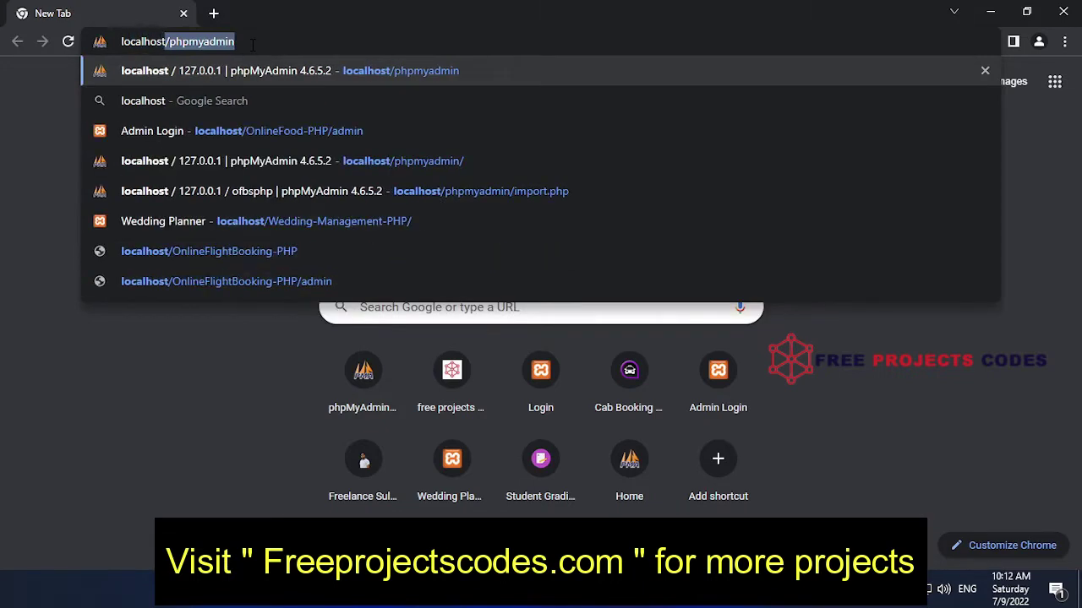
{"action": "type", "text": "/php"}
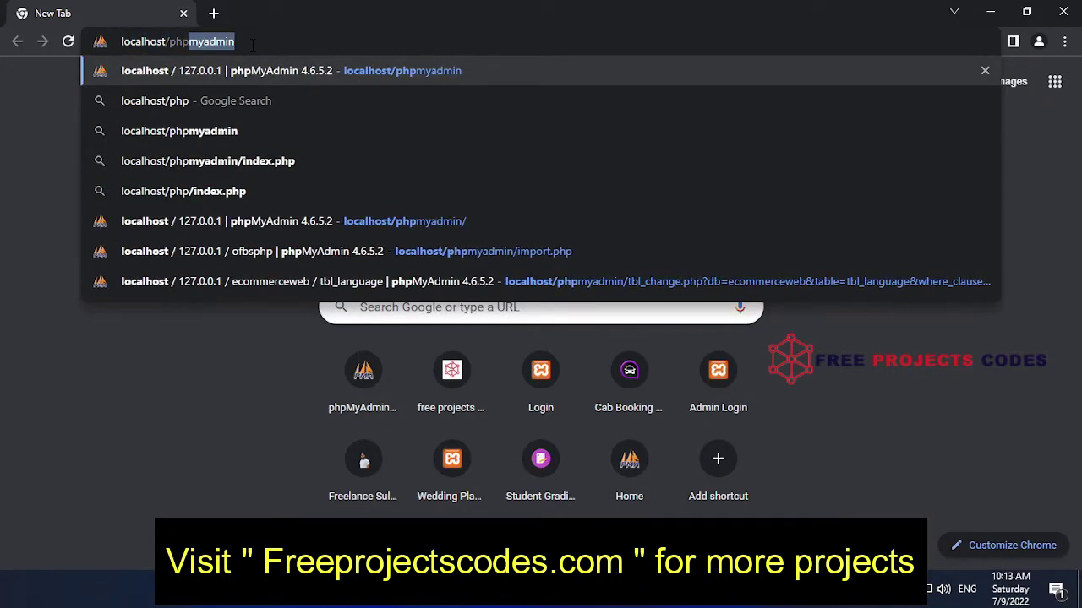
{"action": "type", "text": "myad"}
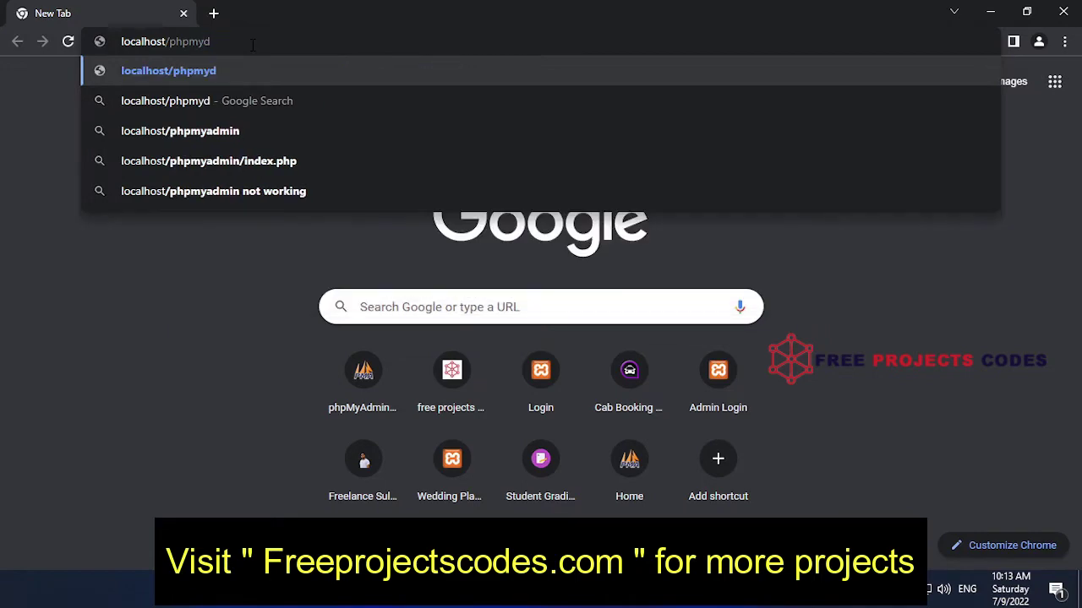
{"action": "type", "text": "min"}
{"action": "key", "text": "Return"}
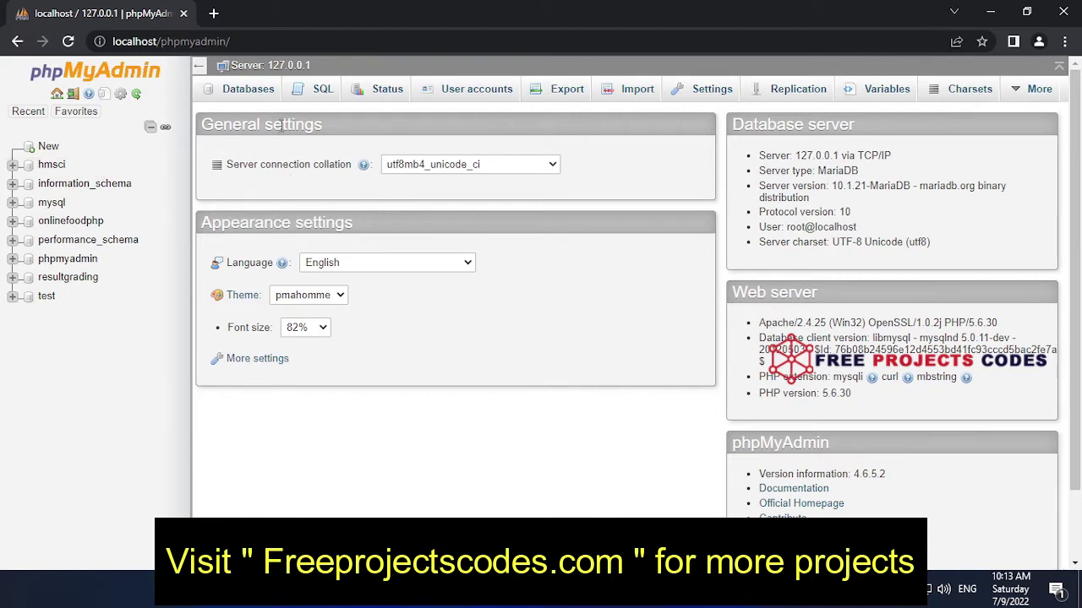
{"action": "left_click_drag", "start_coordinate": [327, 69], "coordinate": [263, 70]}
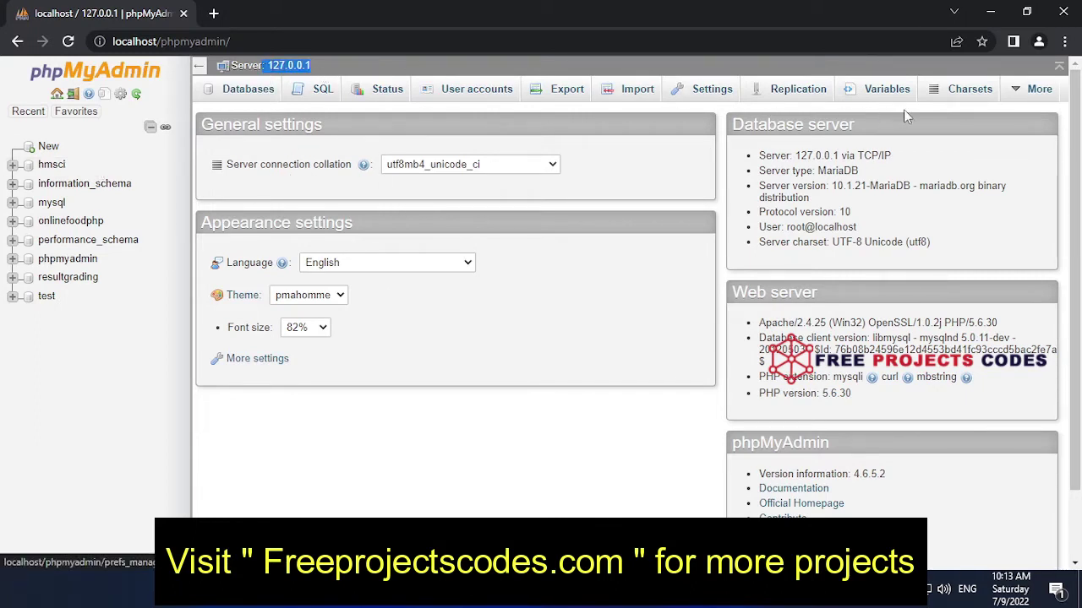
{"action": "scroll", "coordinate": [378, 269], "scroll_direction": "down", "scroll_amount": 1}
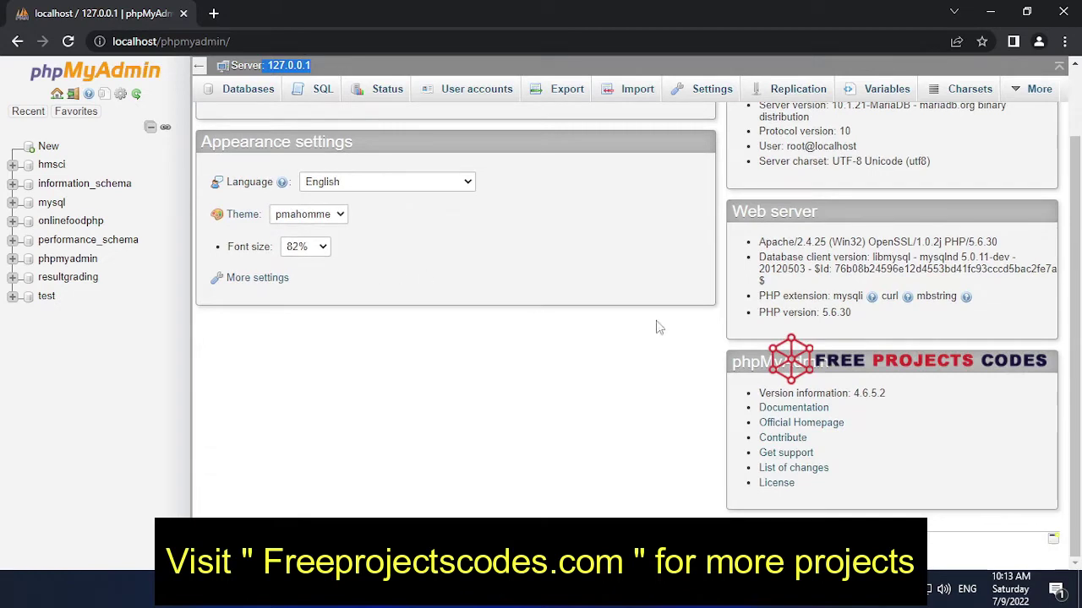
{"action": "left_click_drag", "start_coordinate": [887, 394], "coordinate": [855, 399]}
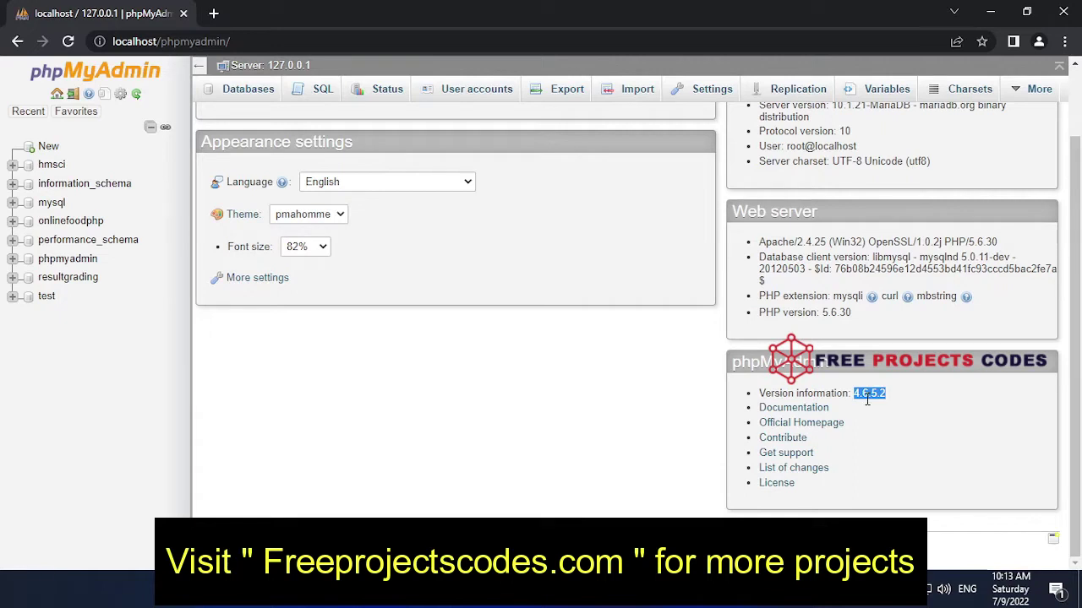
{"action": "left_click_drag", "start_coordinate": [1010, 245], "coordinate": [942, 242]}
{"action": "left_click_drag", "start_coordinate": [872, 316], "coordinate": [820, 317]}
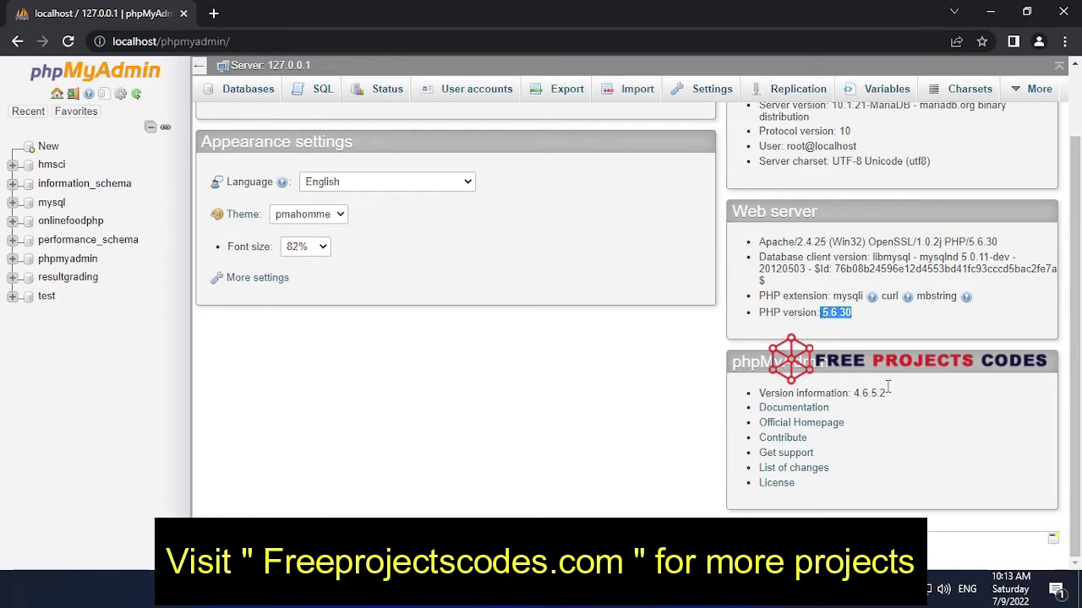
{"action": "scroll", "coordinate": [777, 408], "scroll_direction": "up", "scroll_amount": 1}
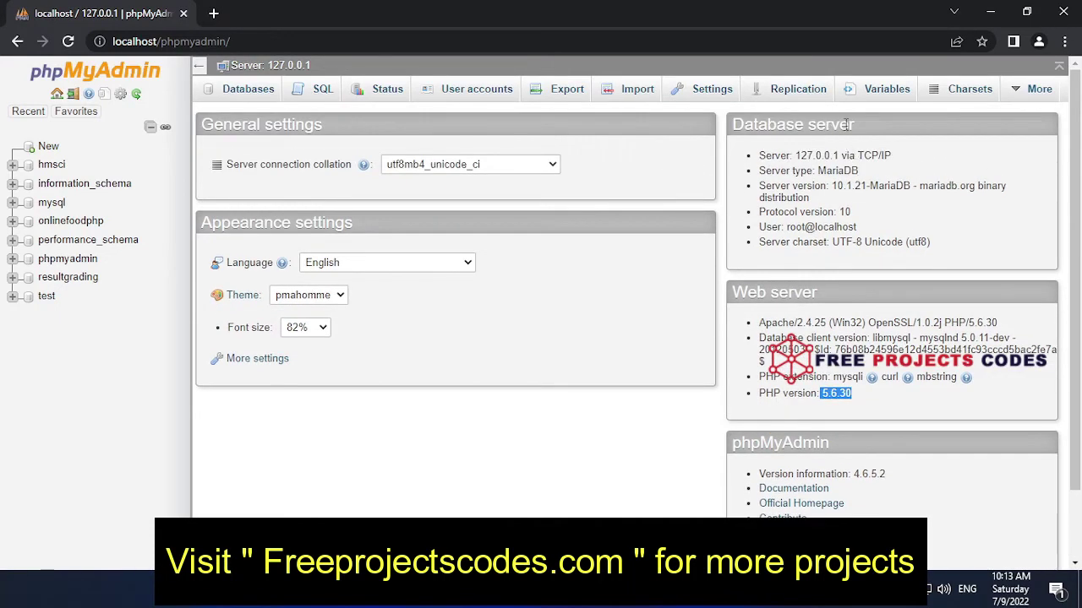
{"action": "left_click_drag", "start_coordinate": [864, 173], "coordinate": [816, 172]}
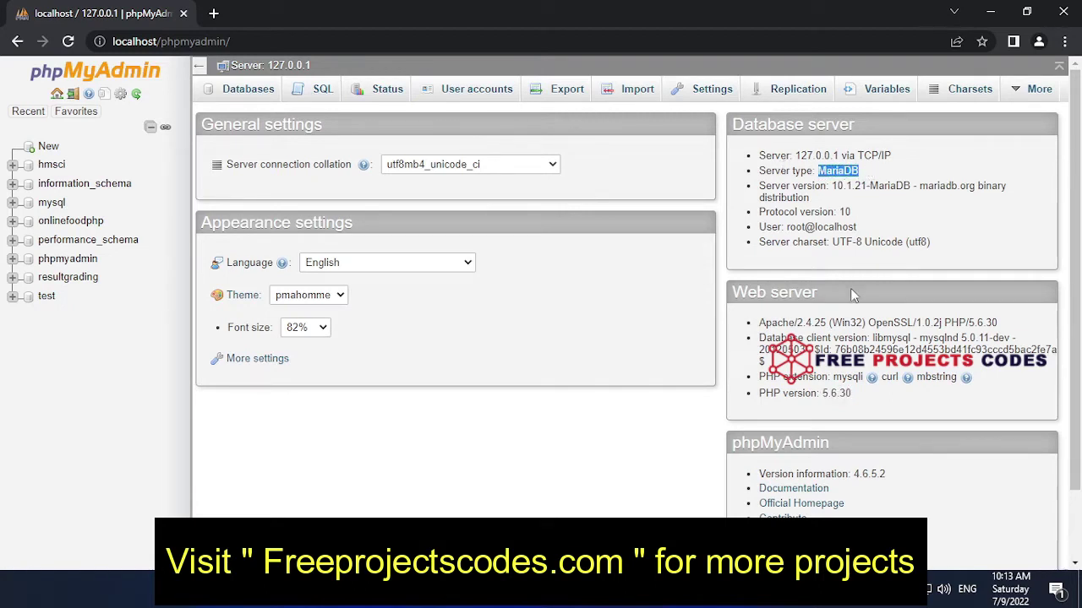
{"action": "left_click_drag", "start_coordinate": [869, 233], "coordinate": [789, 228]}
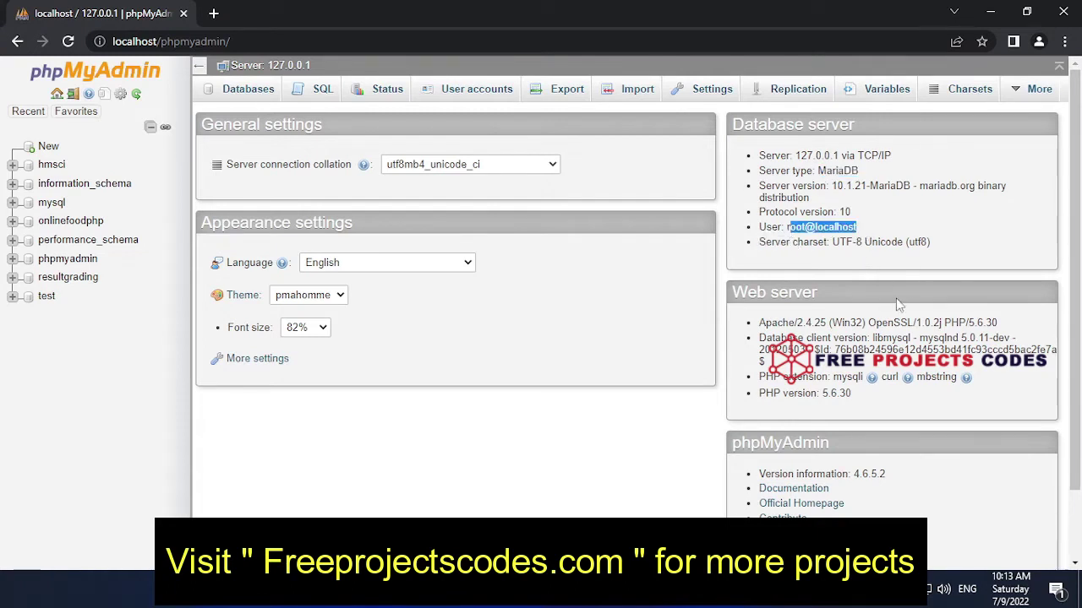
{"action": "scroll", "coordinate": [901, 300], "scroll_direction": "down", "scroll_amount": 1}
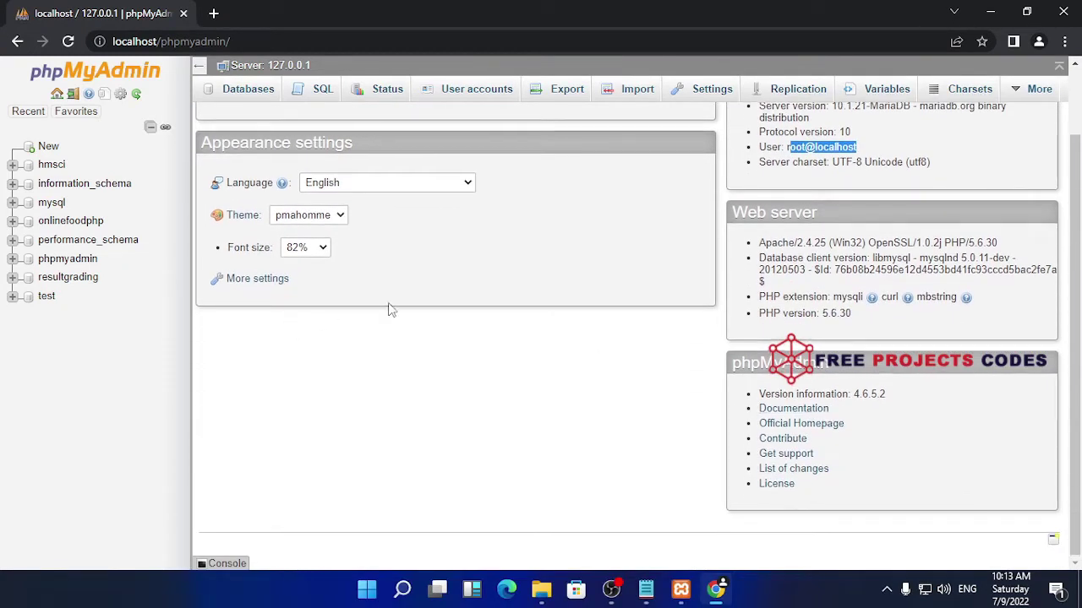
{"action": "scroll", "coordinate": [388, 304], "scroll_direction": "up", "scroll_amount": 1}
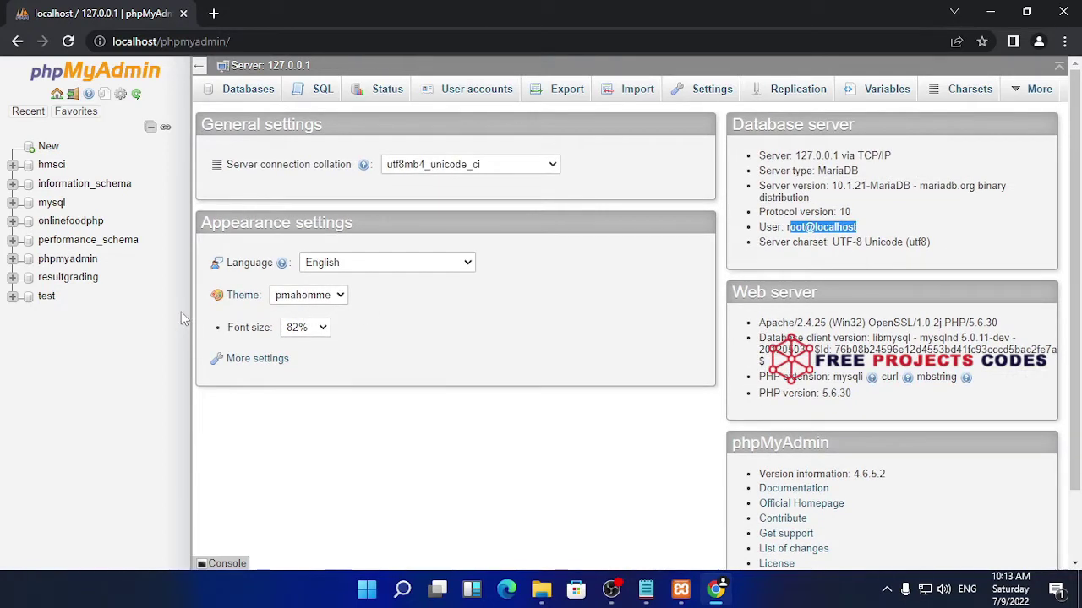
{"action": "left_click", "coordinate": [328, 297]}
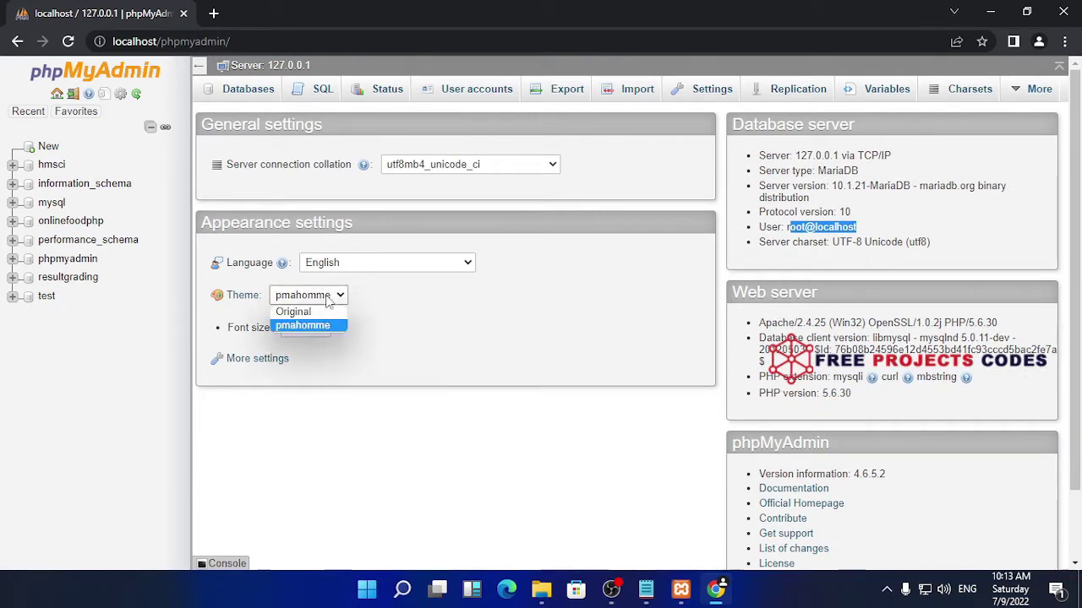
{"action": "left_click", "coordinate": [328, 300]}
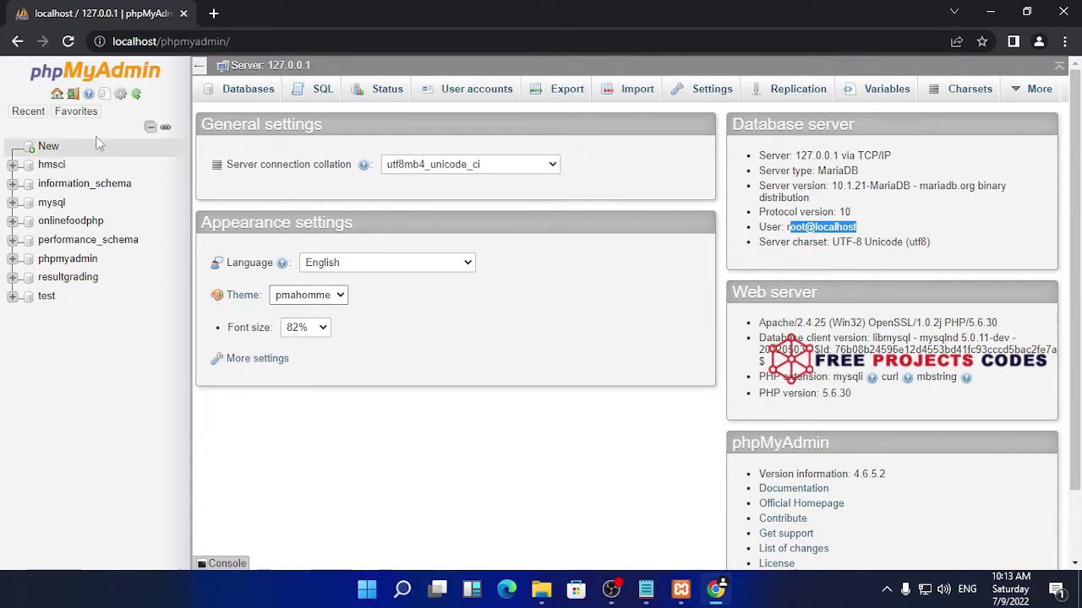
Create a database named ofbsphp from the pasted name and go to its Import page
{"action": "left_click", "coordinate": [44, 146]}
{"action": "left_click", "coordinate": [311, 206]}
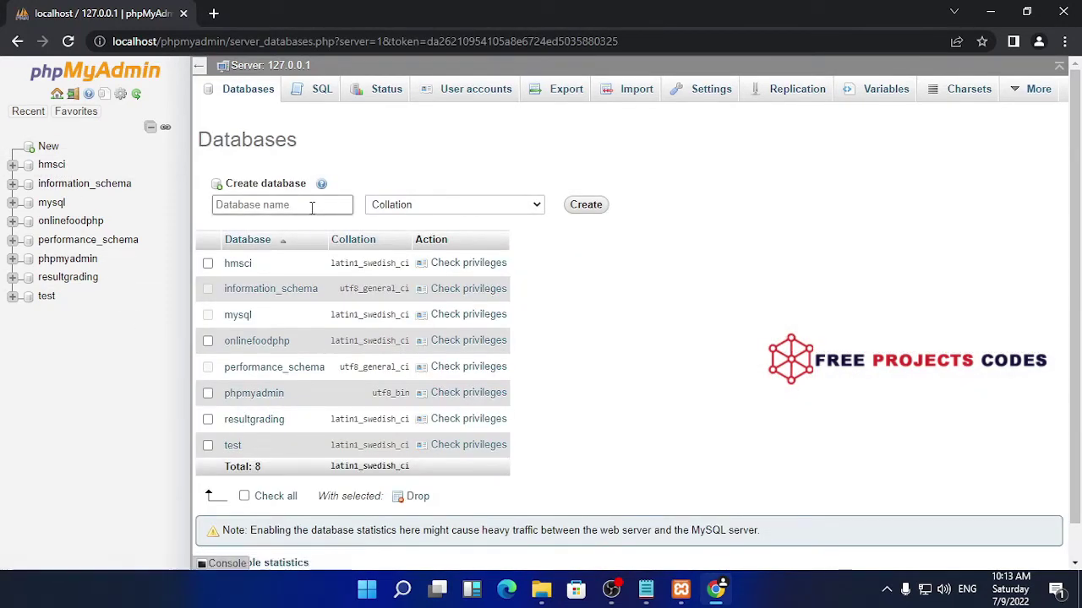
{"action": "right_click", "coordinate": [312, 210]}
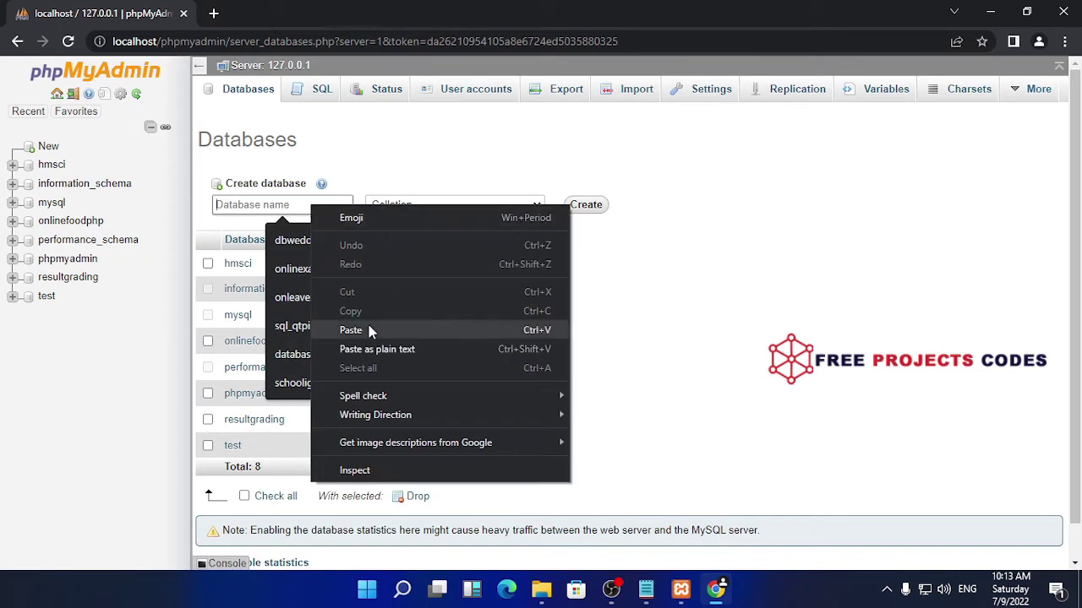
{"action": "left_click", "coordinate": [370, 331]}
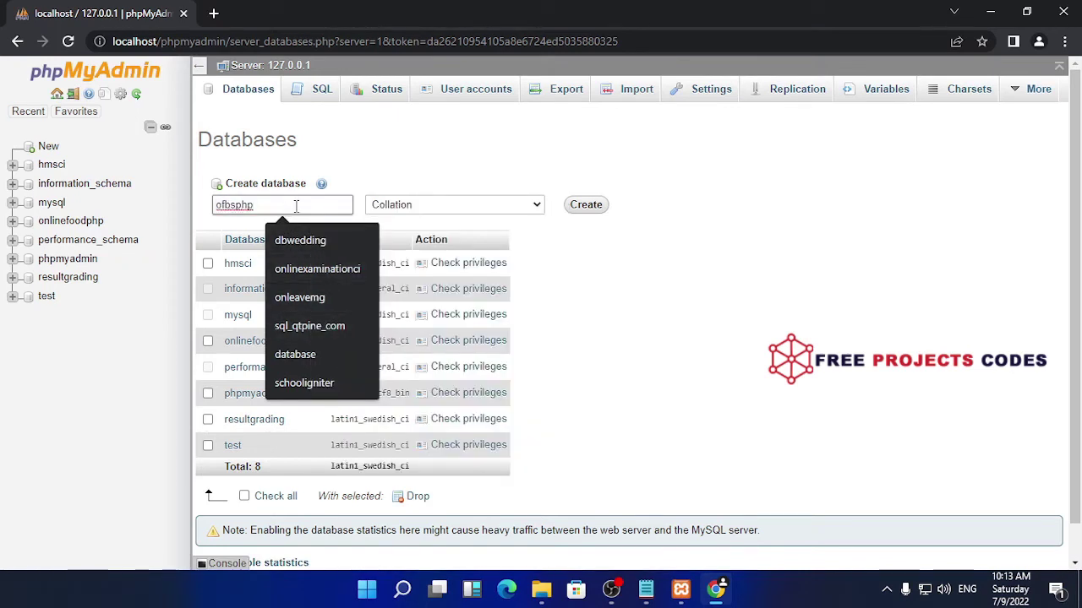
{"action": "key", "text": "Escape"}
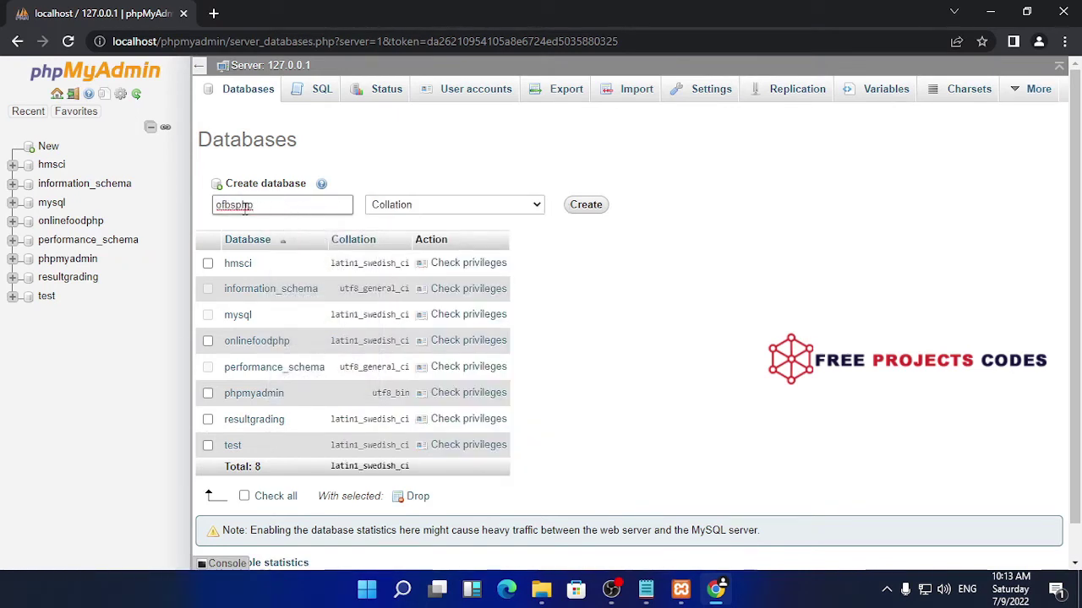
{"action": "left_click", "coordinate": [591, 209]}
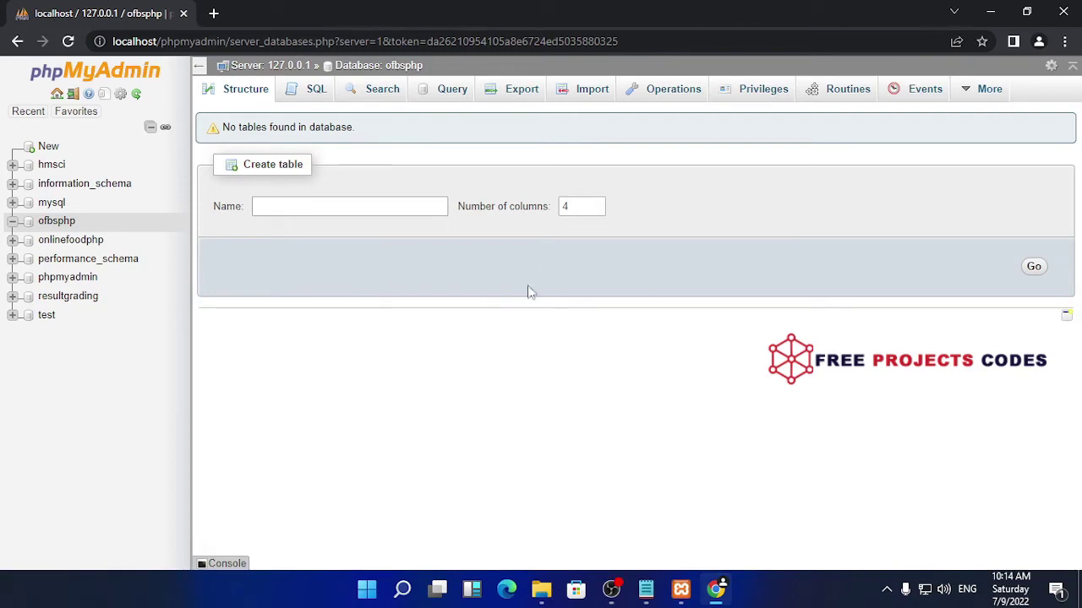
{"action": "left_click", "coordinate": [582, 91]}
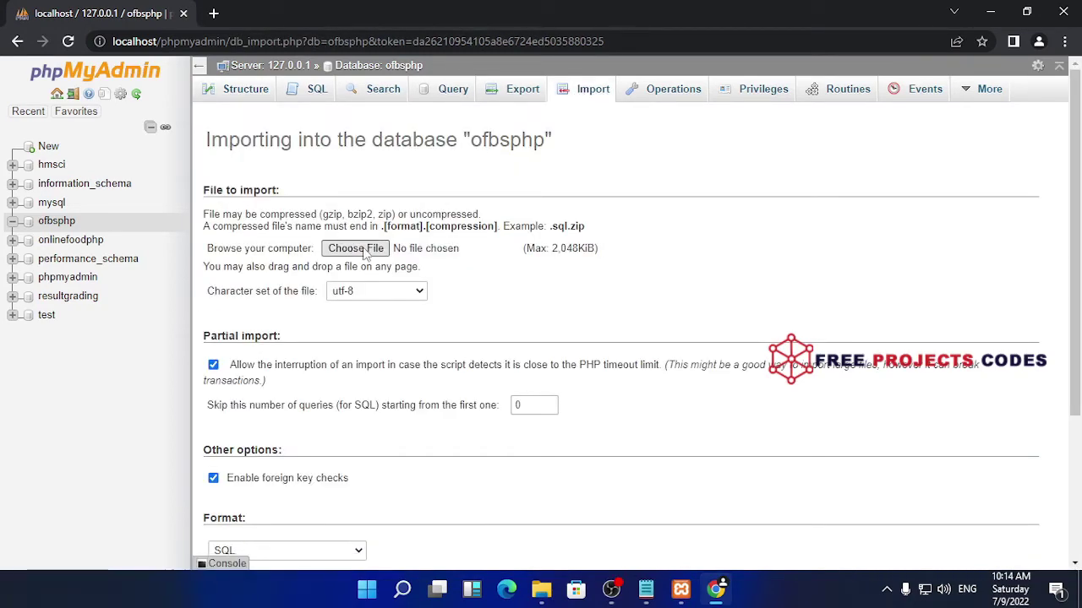
Browse the import file picker to C:\xampp\htdocs
{"action": "left_click", "coordinate": [355, 246]}
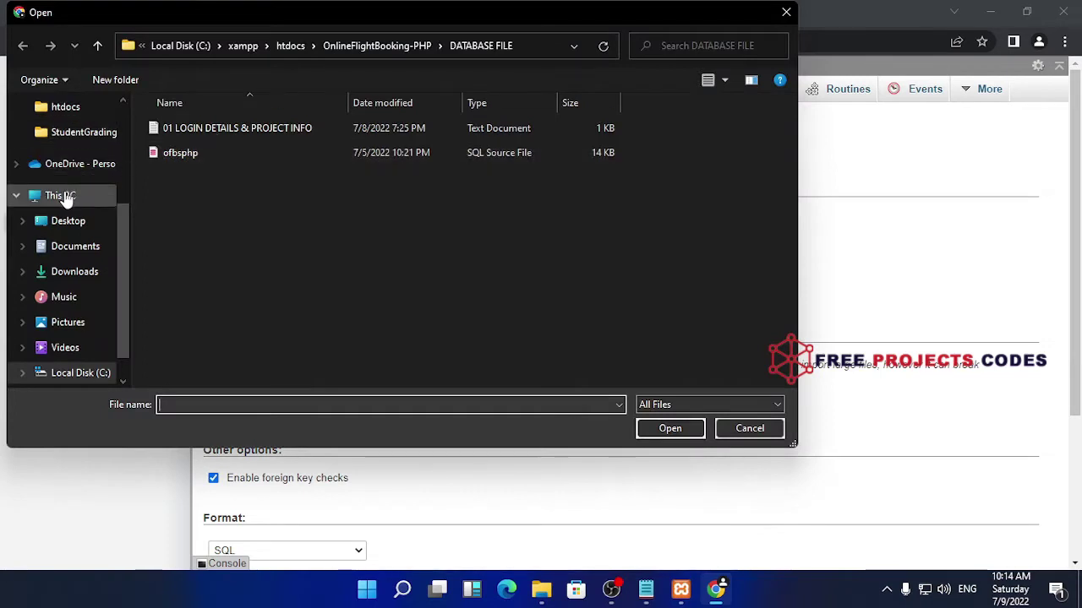
{"action": "left_click", "coordinate": [65, 196]}
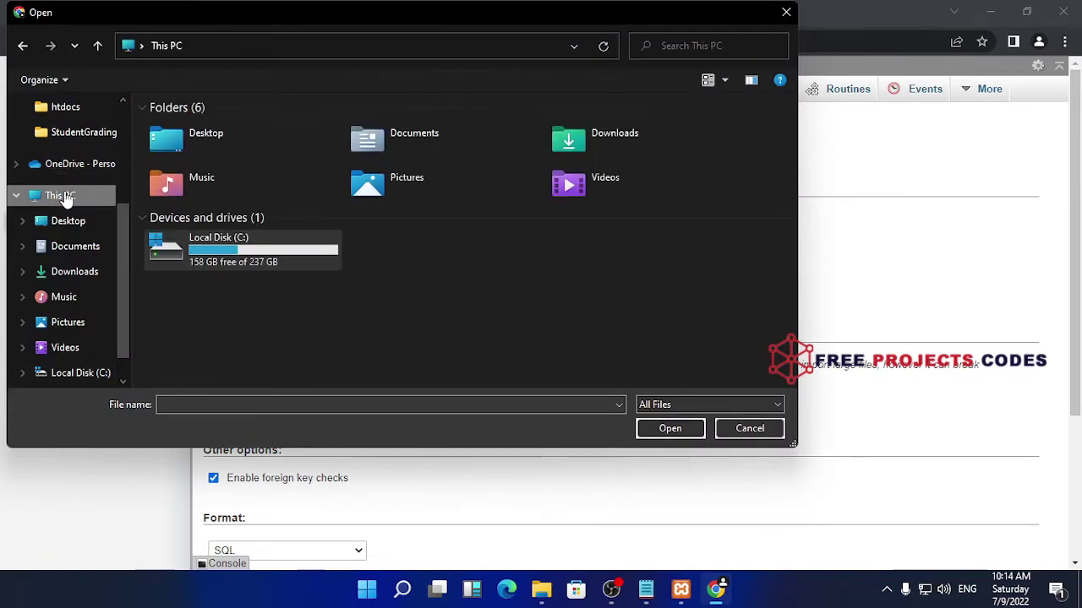
{"action": "right_click", "coordinate": [299, 255]}
{"action": "left_click", "coordinate": [329, 237]}
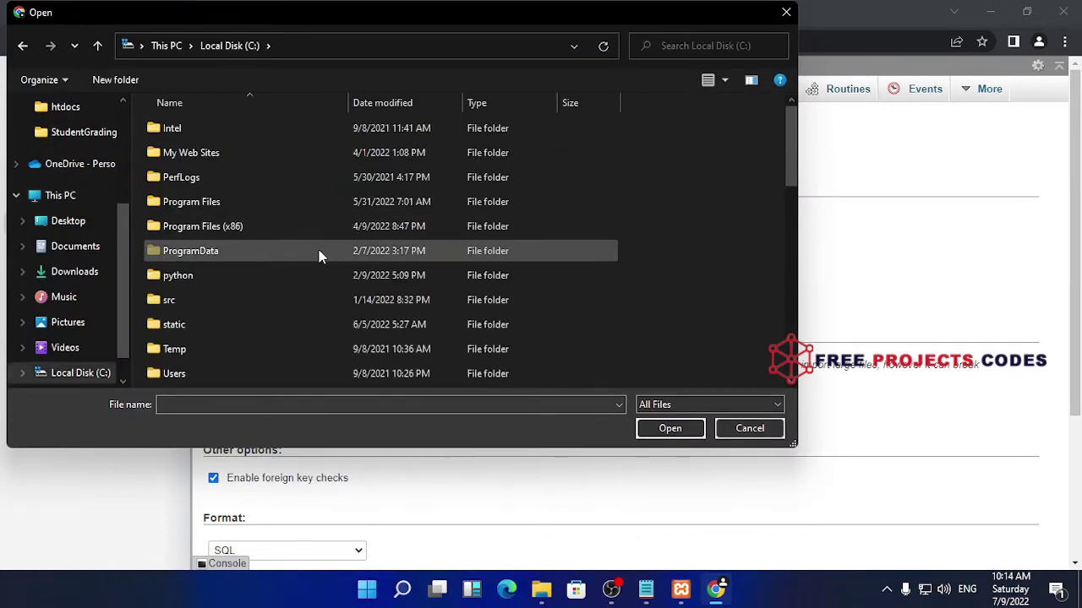
{"action": "scroll", "coordinate": [319, 253], "scroll_direction": "down", "scroll_amount": 2}
{"action": "right_click", "coordinate": [241, 278]}
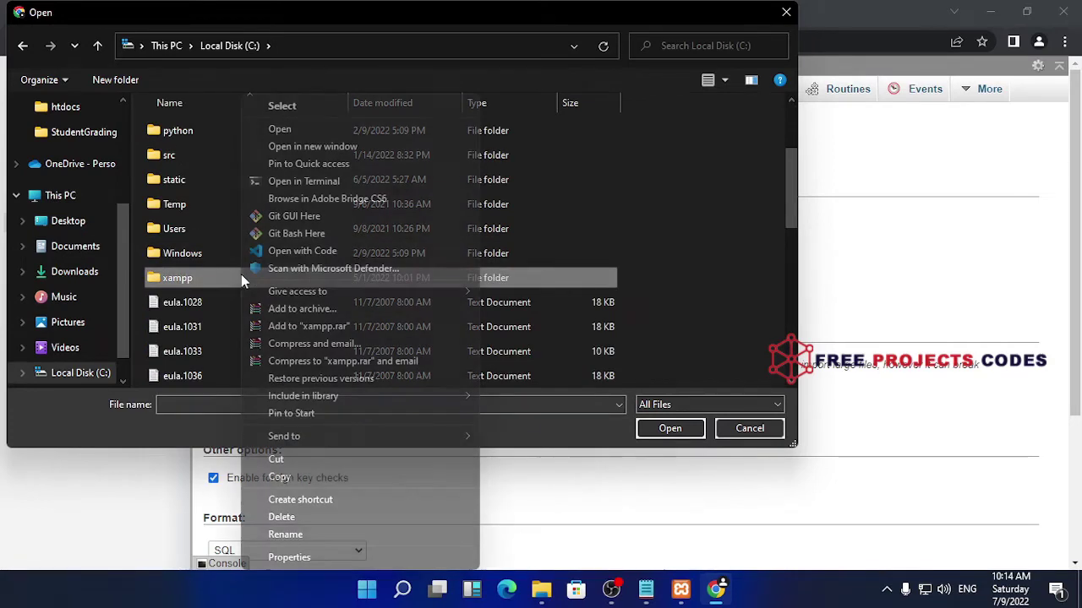
{"action": "left_click", "coordinate": [305, 129]}
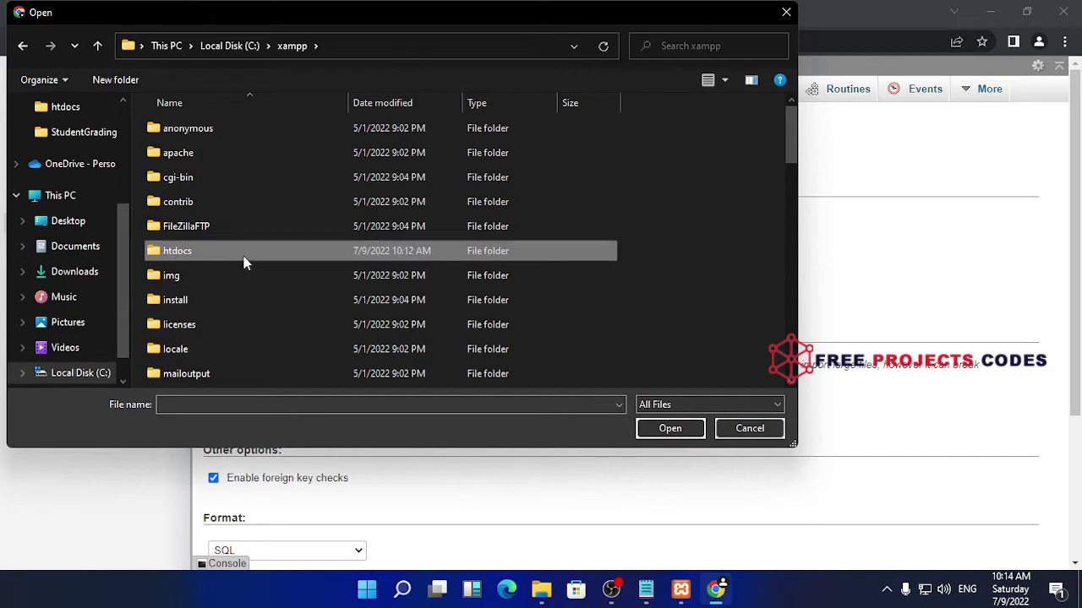
{"action": "right_click", "coordinate": [280, 254]}
{"action": "left_click", "coordinate": [335, 133]}
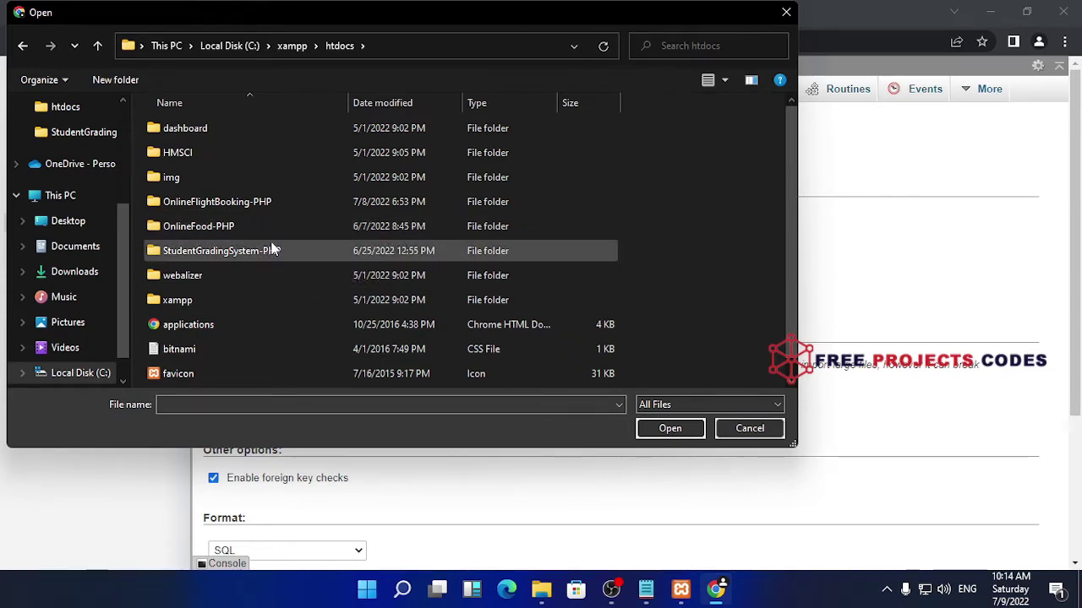
Choose ofbsphp.sql from OnlineFlightBooking-PHP\DATABASE FILE as the import file
{"action": "right_click", "coordinate": [321, 209]}
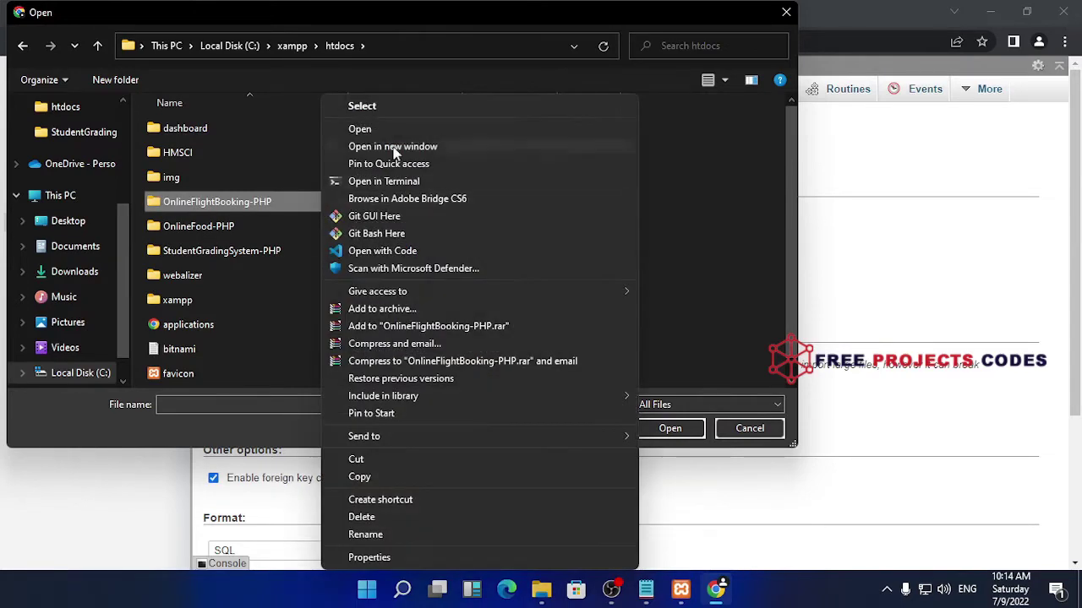
{"action": "left_click", "coordinate": [394, 134]}
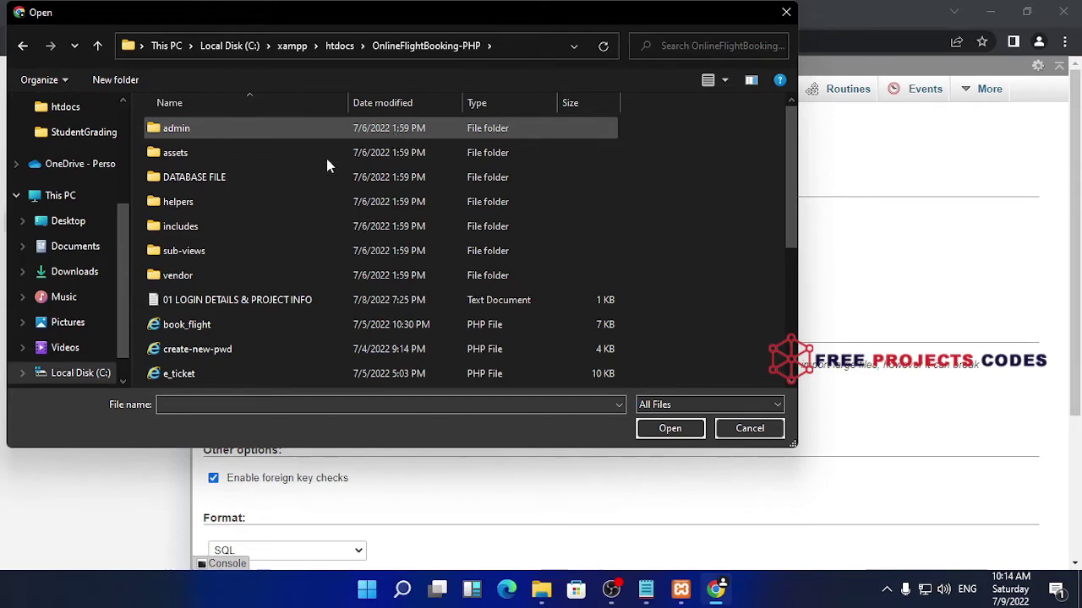
{"action": "left_click", "coordinate": [312, 187]}
{"action": "right_click", "coordinate": [313, 184]}
{"action": "left_click", "coordinate": [370, 134]}
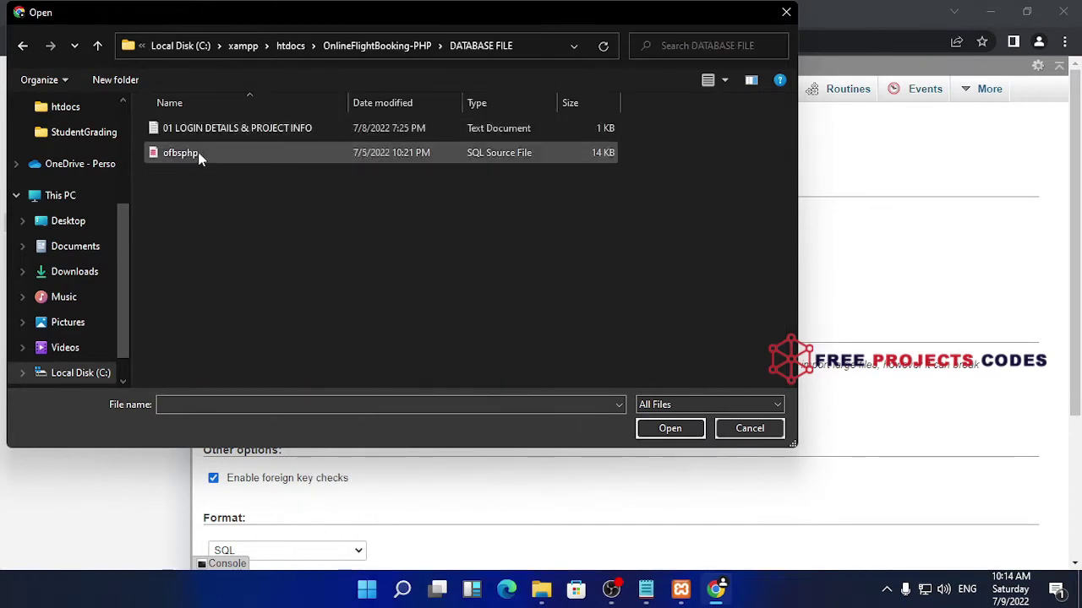
{"action": "left_click_drag", "start_coordinate": [197, 21], "coordinate": [448, 55]}
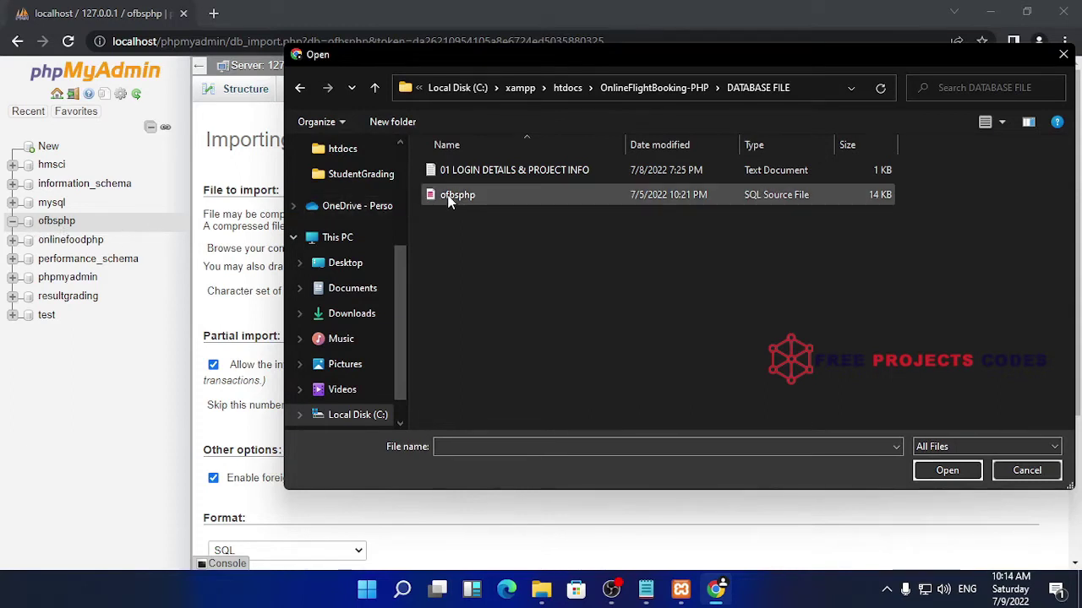
{"action": "left_click", "coordinate": [502, 199]}
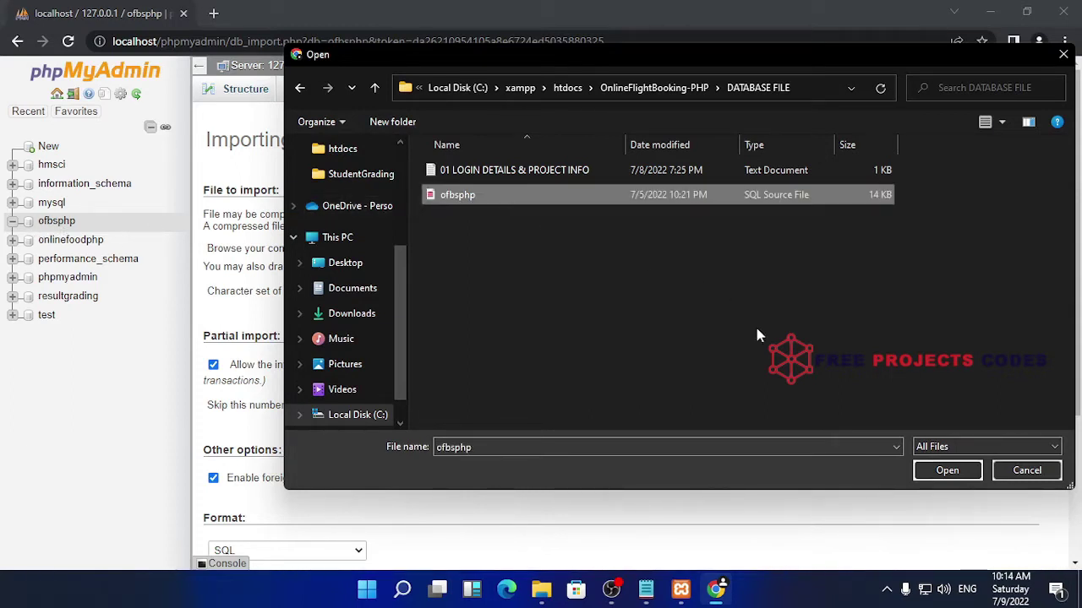
{"action": "left_click", "coordinate": [959, 471]}
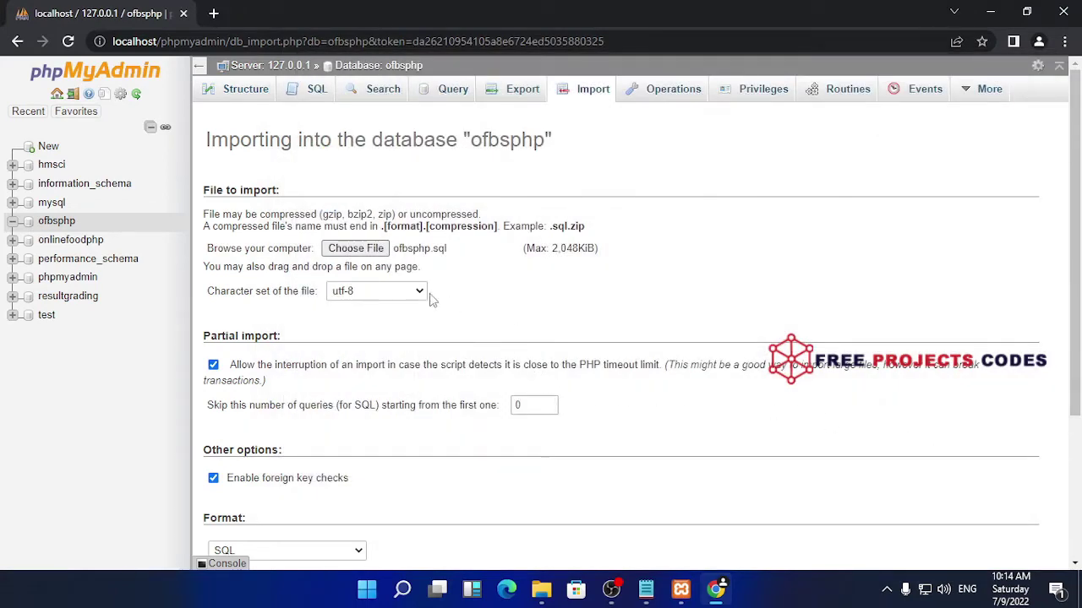
{"action": "scroll", "coordinate": [457, 295], "scroll_direction": "down", "scroll_amount": 3}
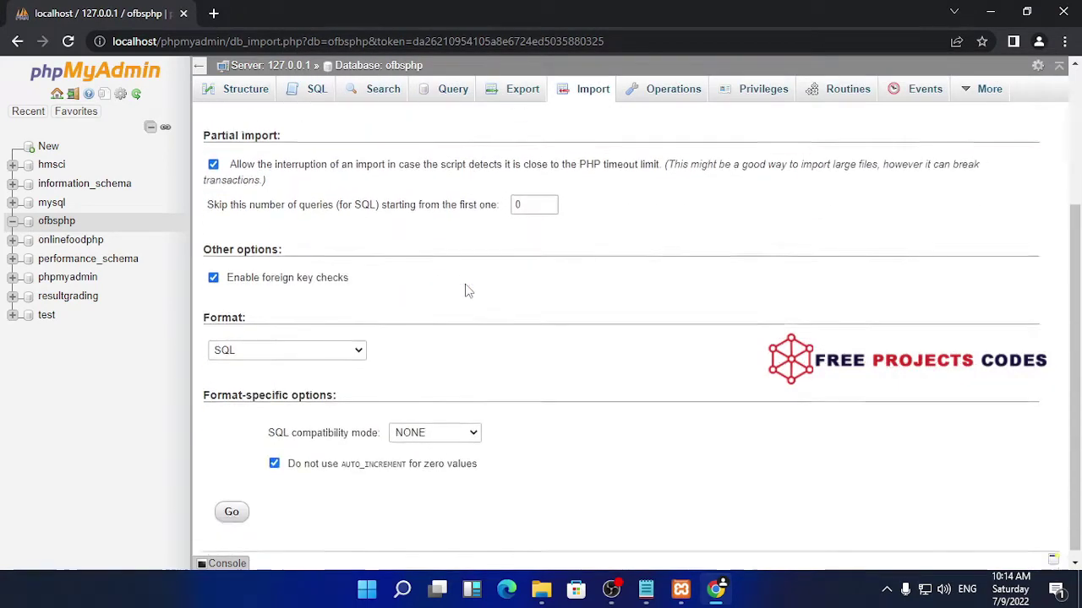
Import ofbsphp.sql into ofbsphp, running its 48 queries
{"action": "left_click", "coordinate": [232, 503]}
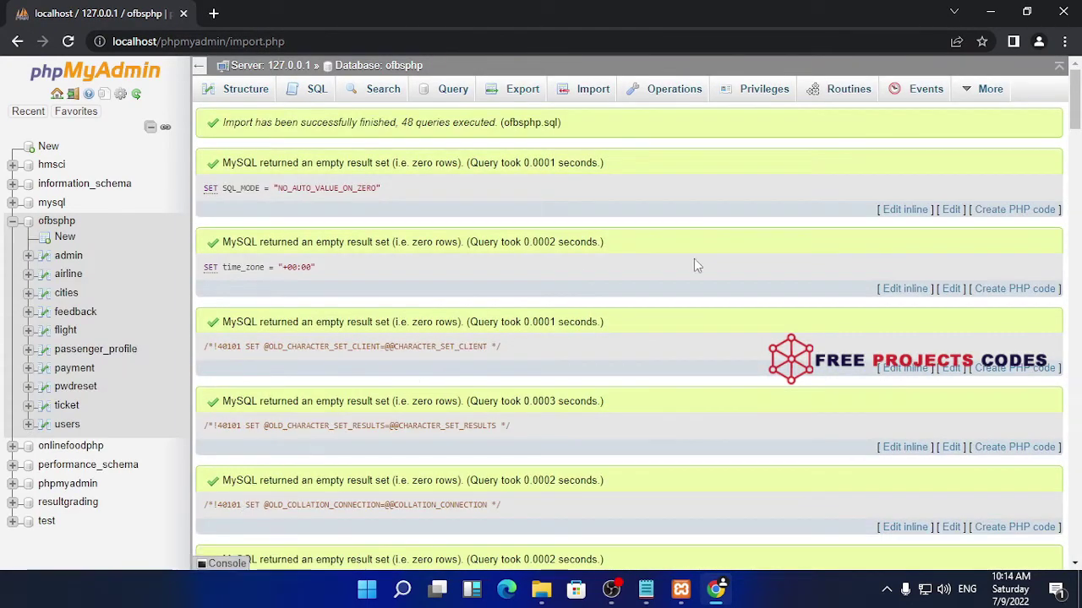
{"action": "scroll", "coordinate": [539, 416], "scroll_direction": "down", "scroll_amount": 4}
{"action": "scroll", "coordinate": [538, 417], "scroll_direction": "up", "scroll_amount": 4}
{"action": "scroll", "coordinate": [538, 416], "scroll_direction": "down", "scroll_amount": 6}
{"action": "scroll", "coordinate": [538, 416], "scroll_direction": "down", "scroll_amount": 4}
Browse the admin table's single account, then bring the project folder window forward
{"action": "left_click", "coordinate": [68, 257]}
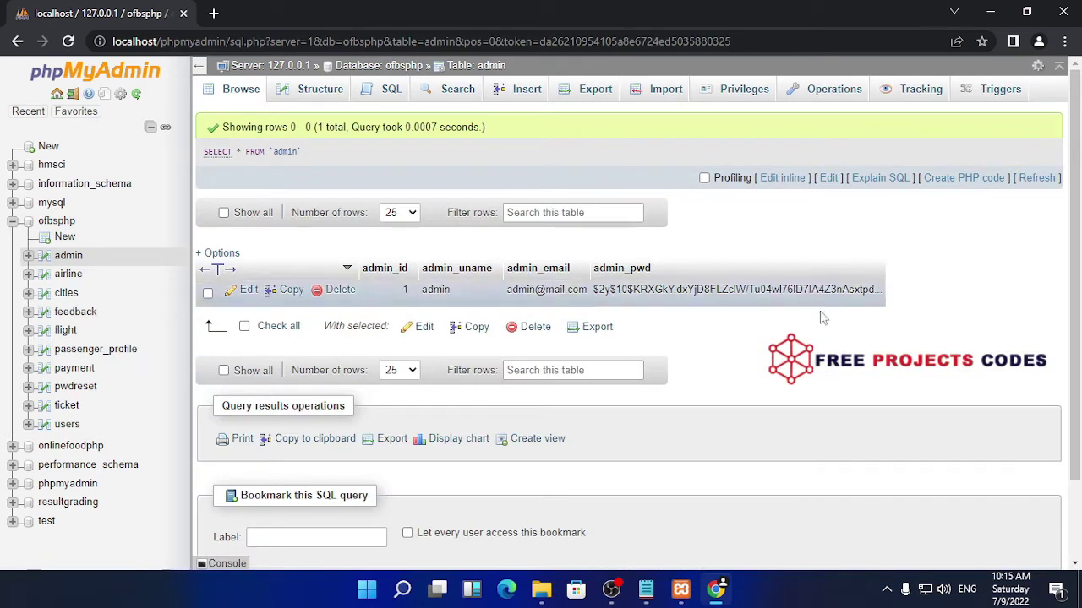
{"action": "mouse_move", "coordinate": [655, 599]}
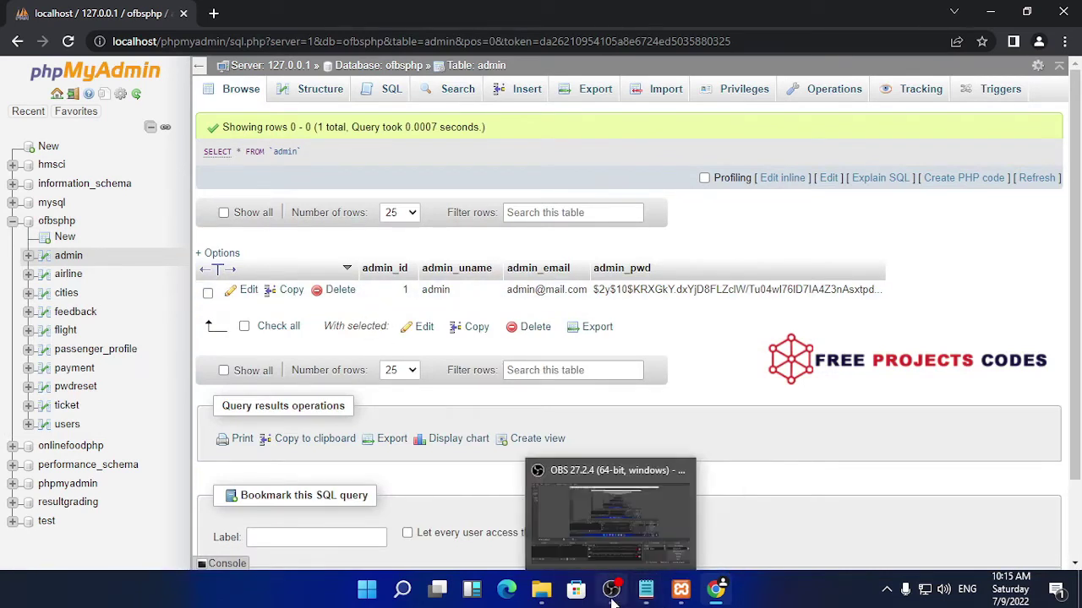
{"action": "mouse_move", "coordinate": [700, 590]}
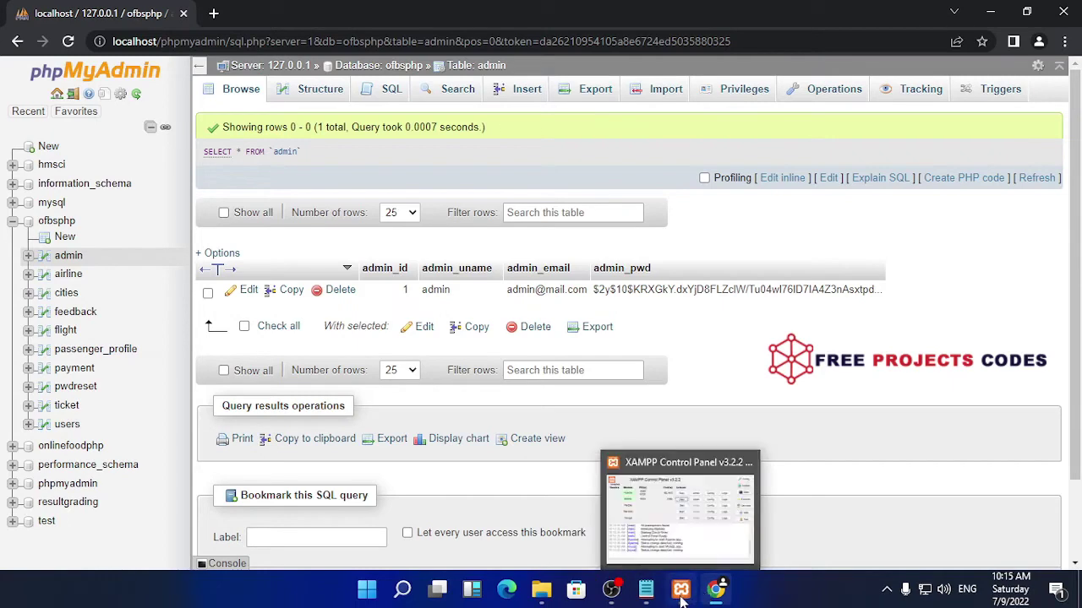
{"action": "left_click", "coordinate": [540, 589]}
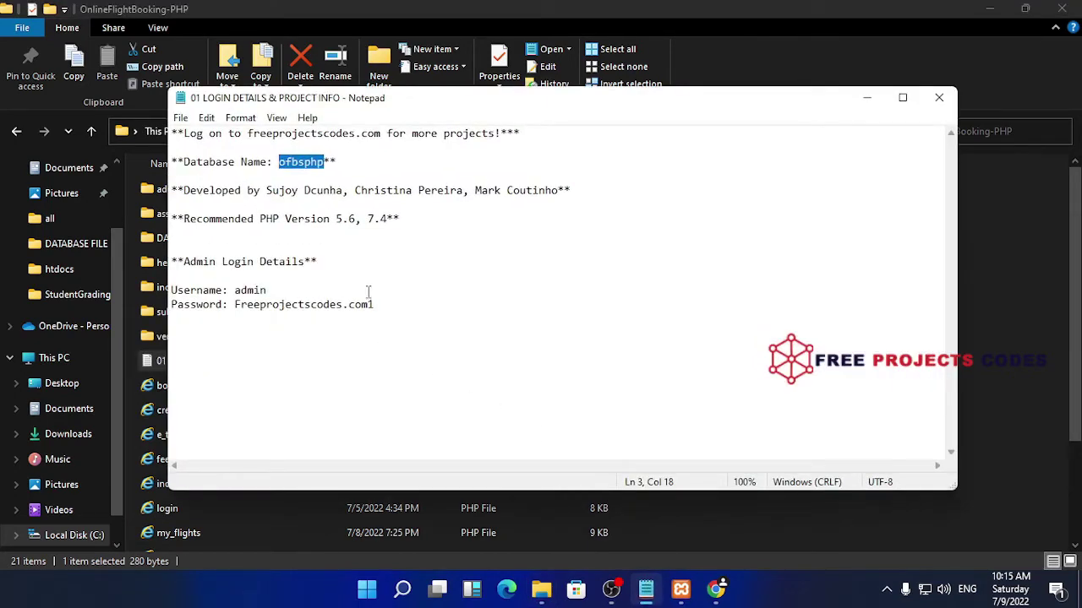
Put away the Notepad notes and go back up to the htdocs folder
{"action": "left_click", "coordinate": [866, 98]}
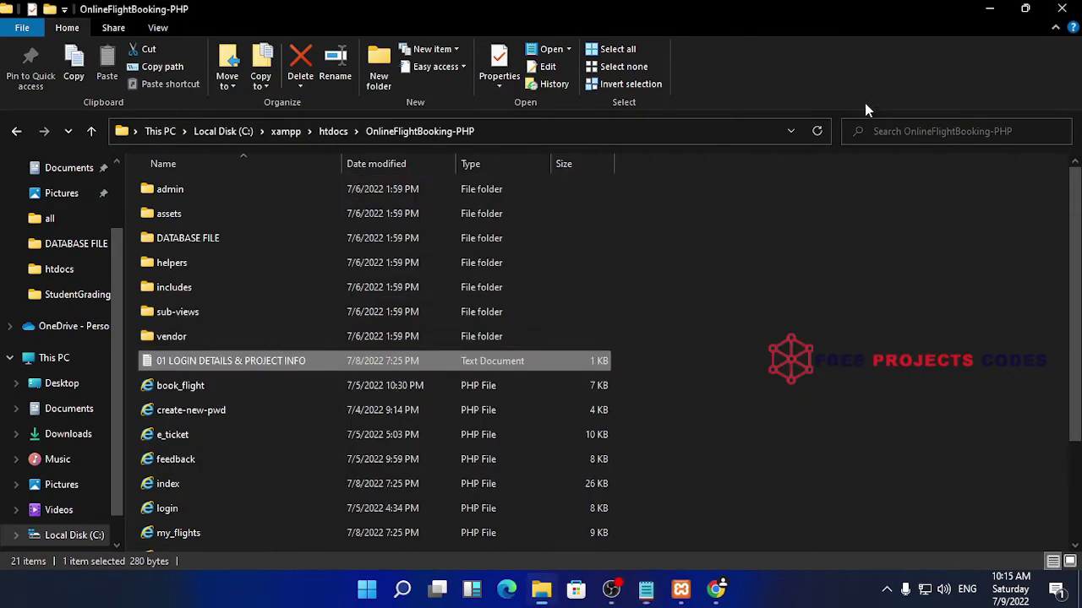
{"action": "left_click", "coordinate": [745, 312]}
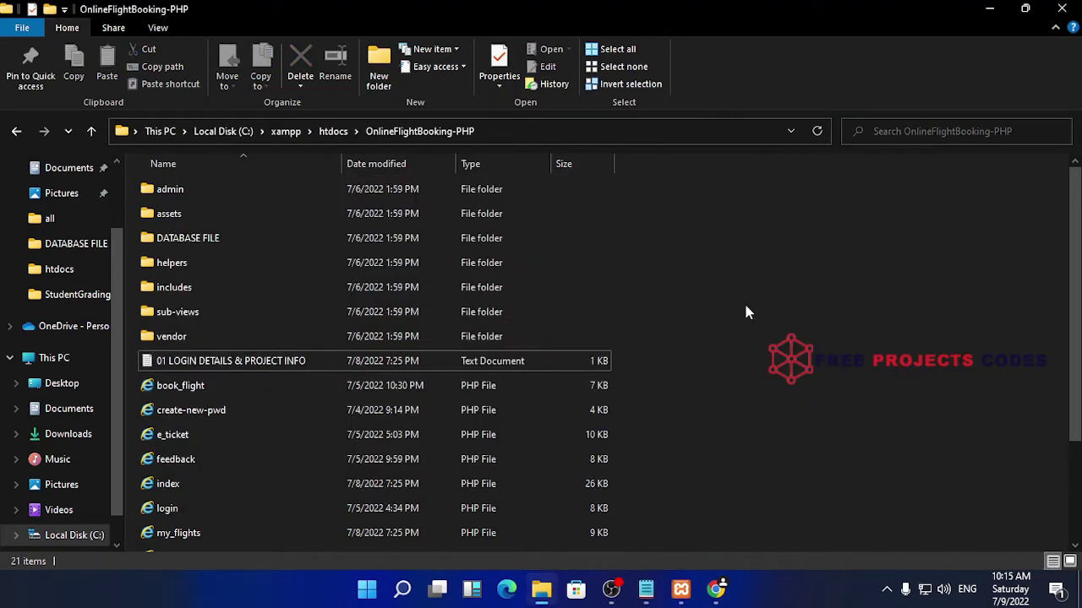
{"action": "left_click", "coordinate": [405, 137]}
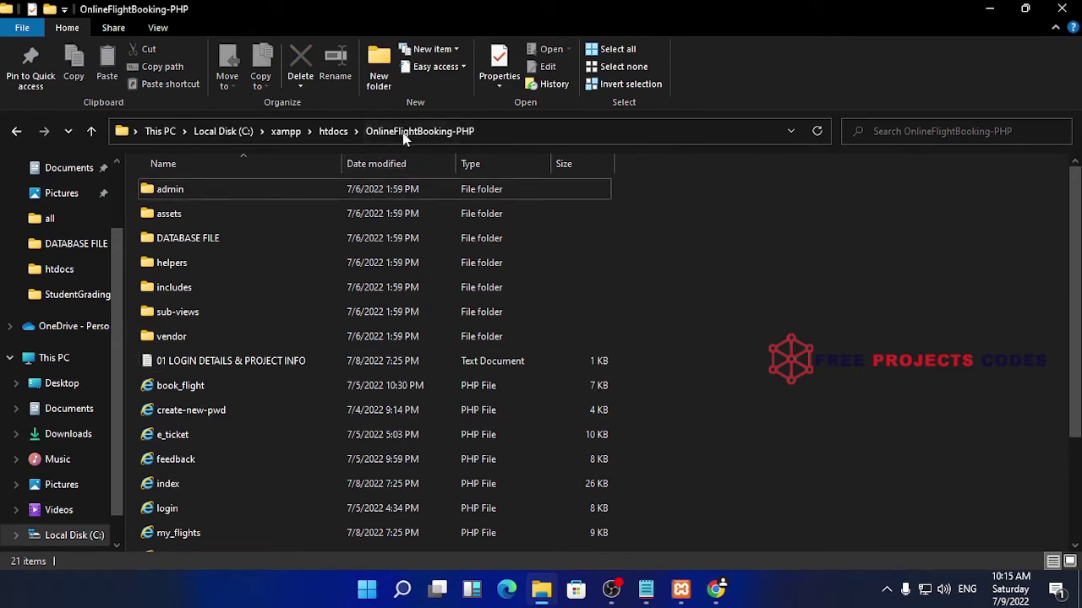
{"action": "left_click", "coordinate": [329, 132]}
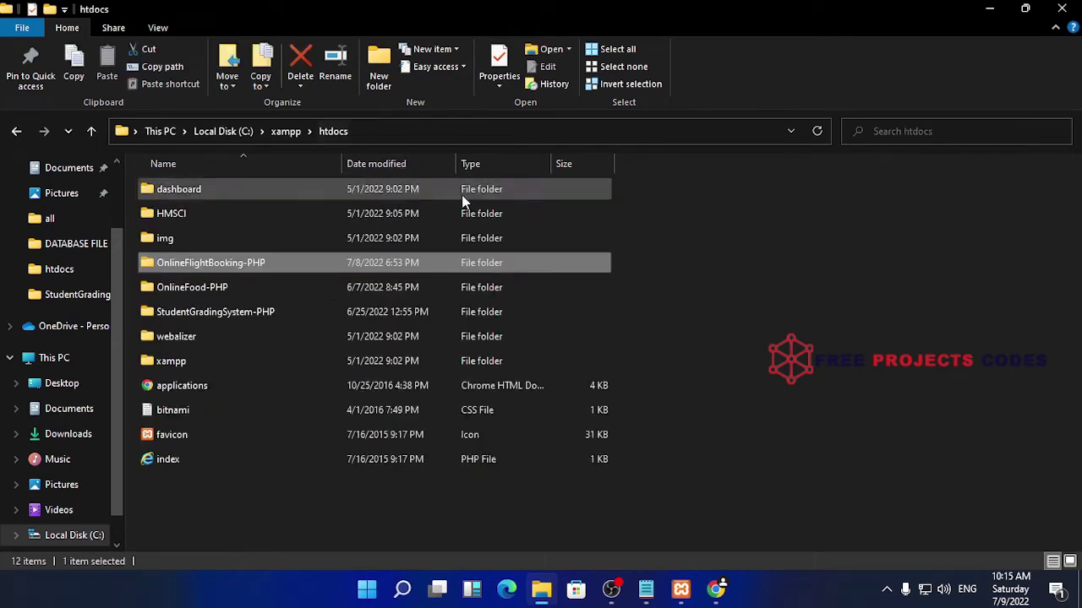
Copy the OnlineFlightBooking-PHP folder name through Rename, leaving the name unchanged
{"action": "right_click", "coordinate": [312, 269]}
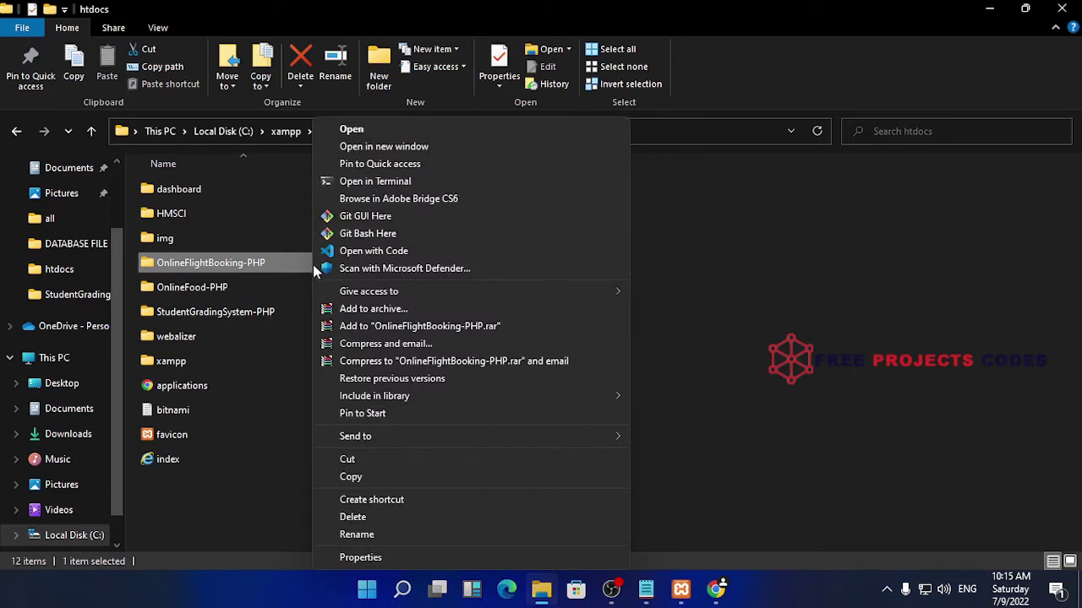
{"action": "left_click", "coordinate": [373, 533]}
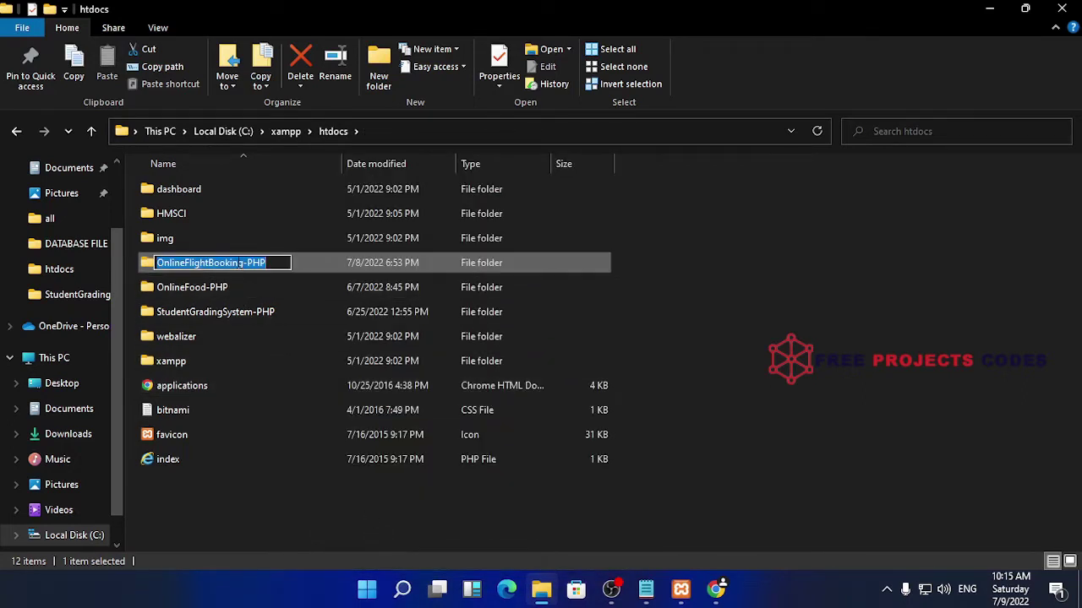
{"action": "right_click", "coordinate": [239, 263]}
{"action": "left_click", "coordinate": [297, 315]}
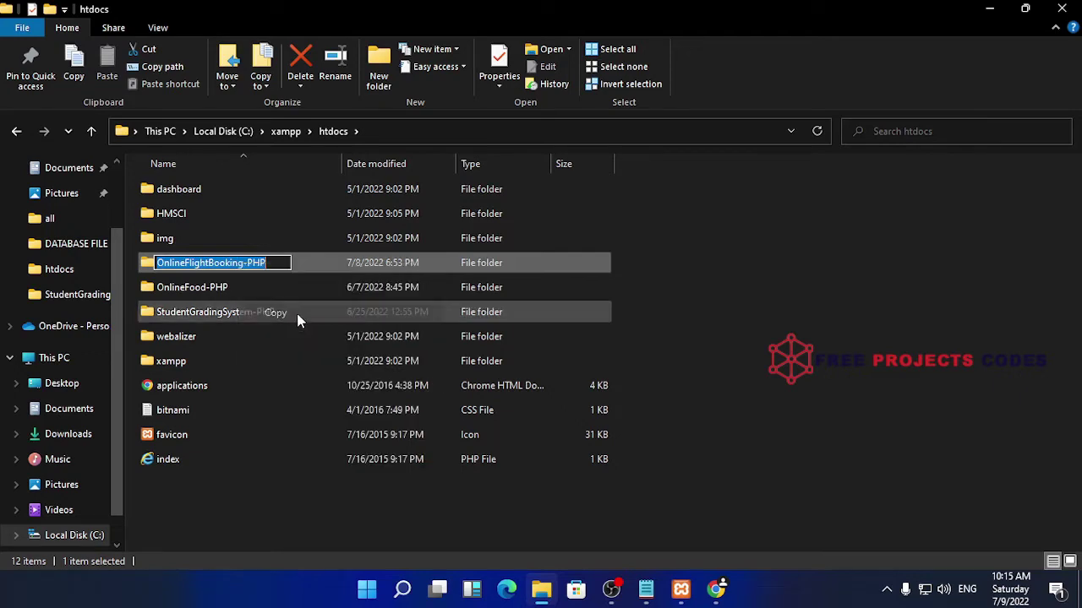
{"action": "left_click", "coordinate": [862, 319]}
Load localhost/OnlineFlightBooking-PHP/ in a new Chrome tab using the copied folder name
{"action": "left_click", "coordinate": [715, 589]}
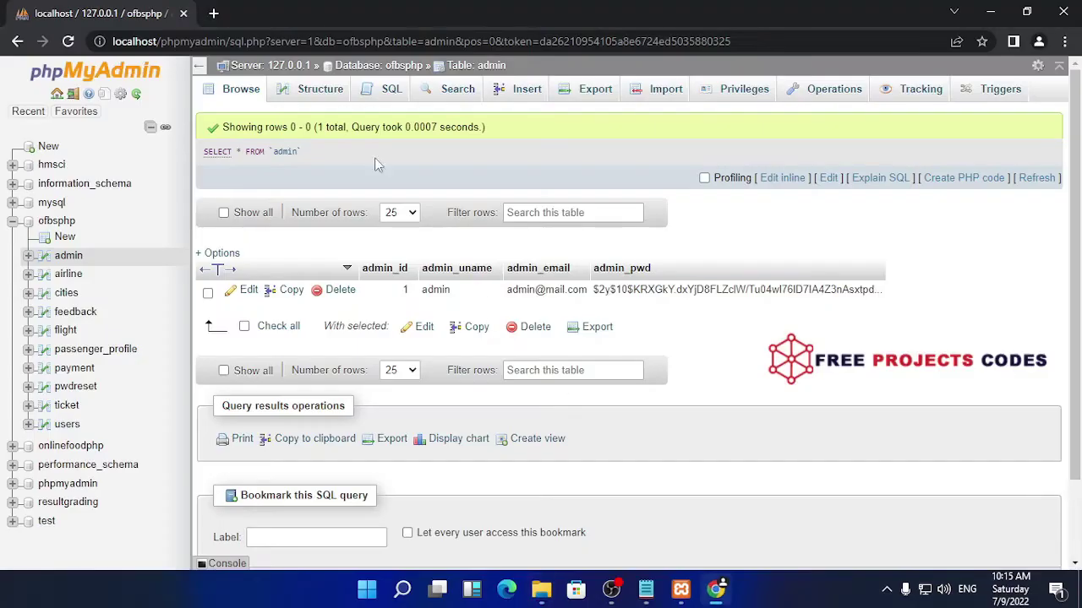
{"action": "left_click", "coordinate": [215, 14]}
{"action": "left_click", "coordinate": [226, 38]}
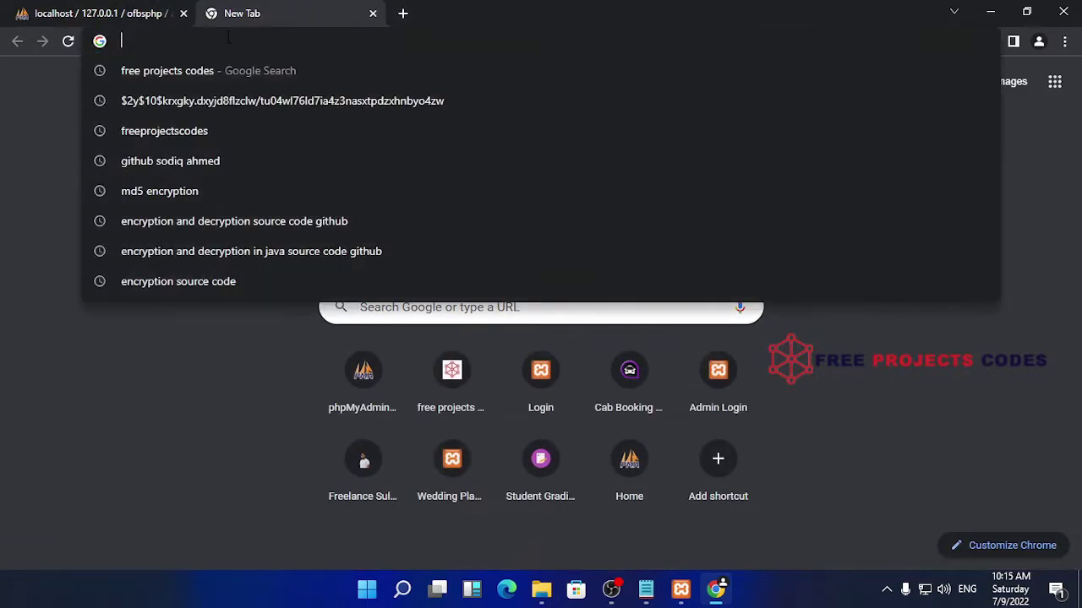
{"action": "type", "text": "local"}
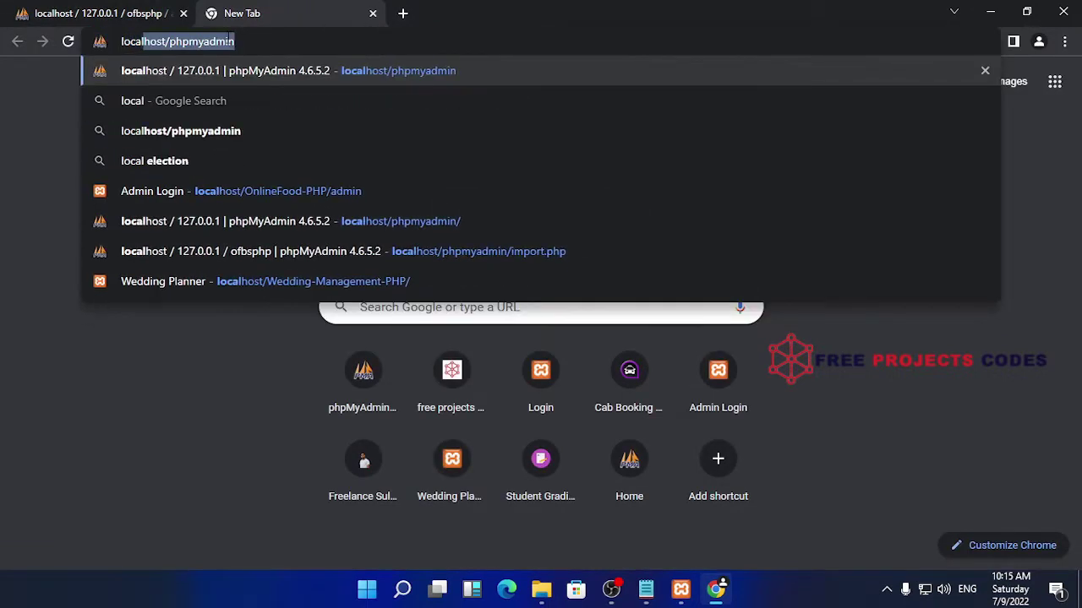
{"action": "type", "text": "host/"}
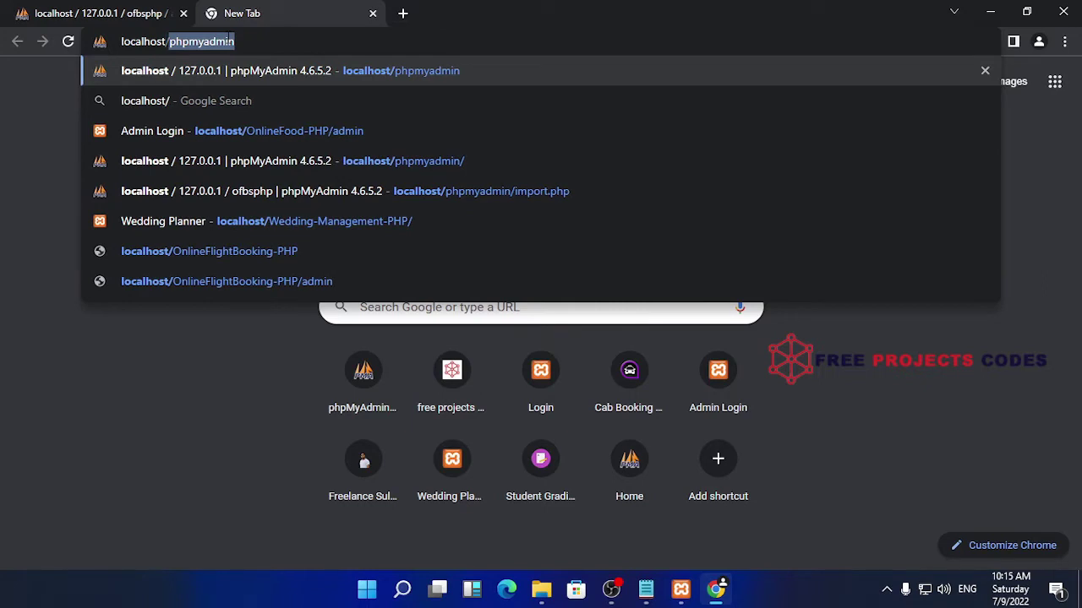
{"action": "key", "text": "BackSpace"}
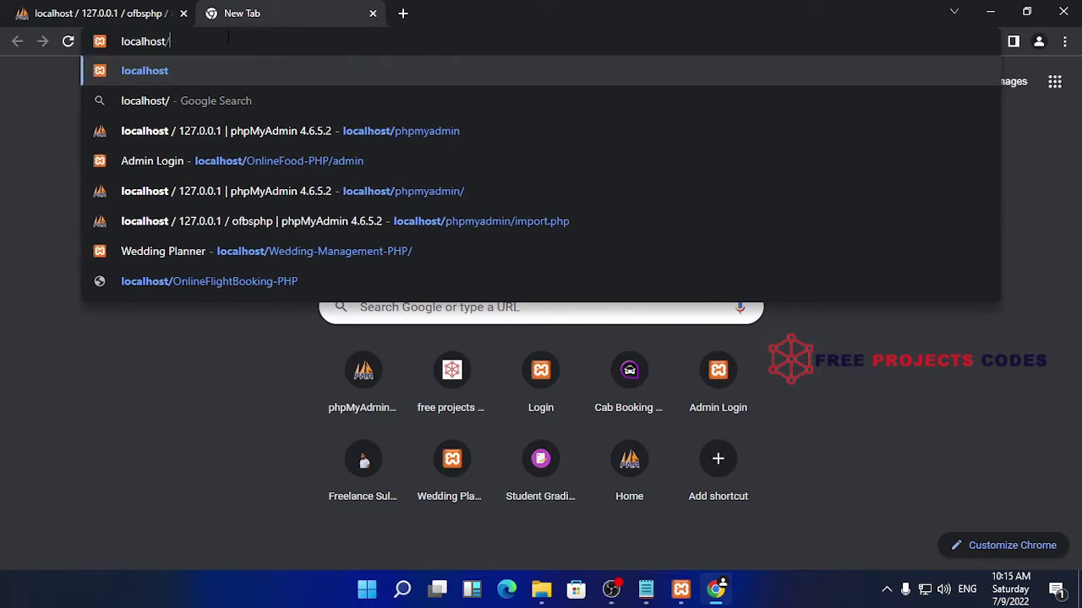
{"action": "right_click", "coordinate": [227, 37]}
{"action": "left_click", "coordinate": [259, 122]}
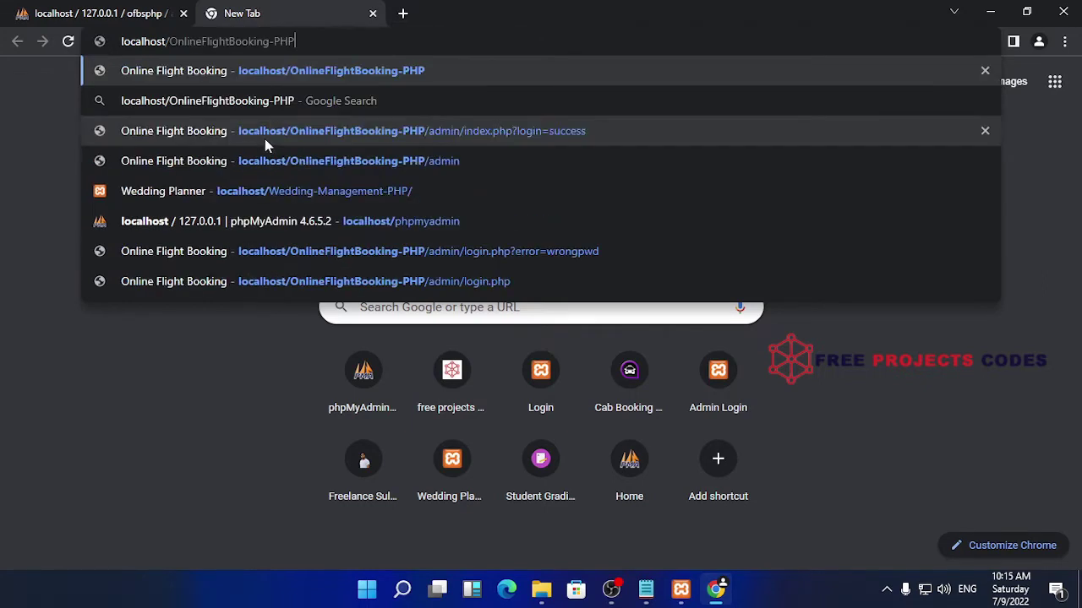
{"action": "key", "text": "Return"}
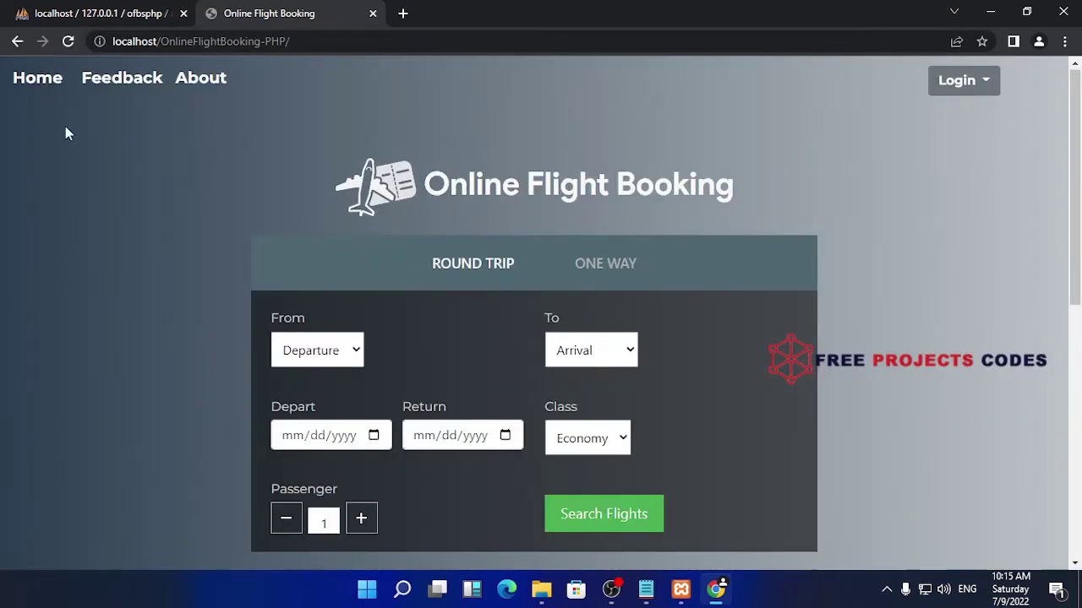
Go to the Feedback page and give the site a four-star rating
{"action": "left_click", "coordinate": [191, 86]}
{"action": "scroll", "coordinate": [473, 144], "scroll_direction": "down", "scroll_amount": 4}
{"action": "scroll", "coordinate": [507, 149], "scroll_direction": "up", "scroll_amount": 4}
{"action": "left_click", "coordinate": [110, 83]}
{"action": "scroll", "coordinate": [603, 195], "scroll_direction": "down", "scroll_amount": 3}
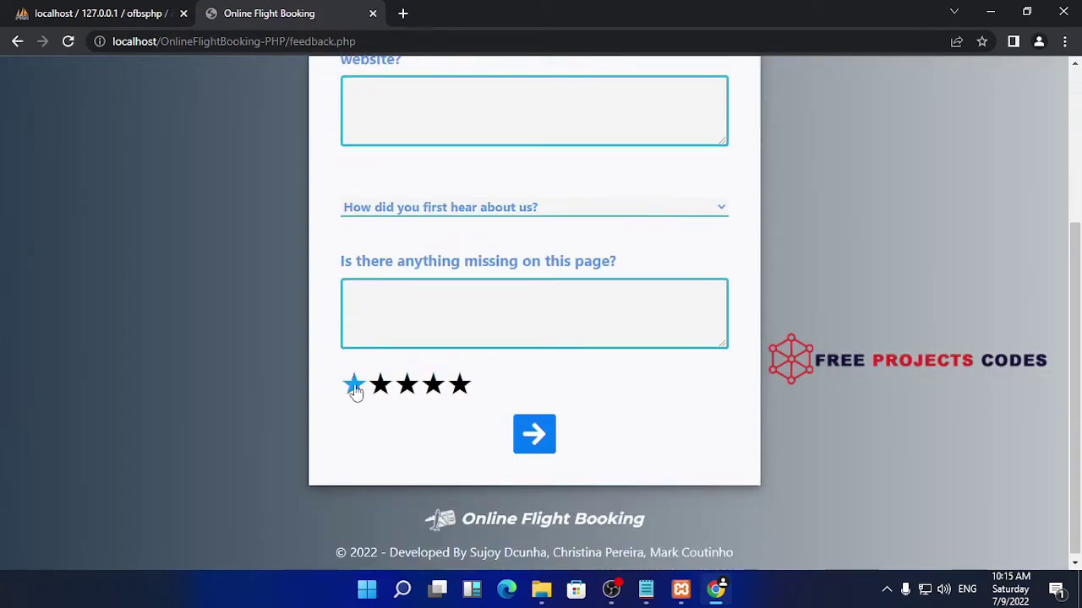
{"action": "left_click", "coordinate": [433, 385]}
{"action": "left_click", "coordinate": [507, 314]}
Answer the first impression question with 'freeprojectscodes.com', replacing the throwaway text
{"action": "left_click", "coordinate": [525, 136]}
{"action": "type", "text": "dafad"}
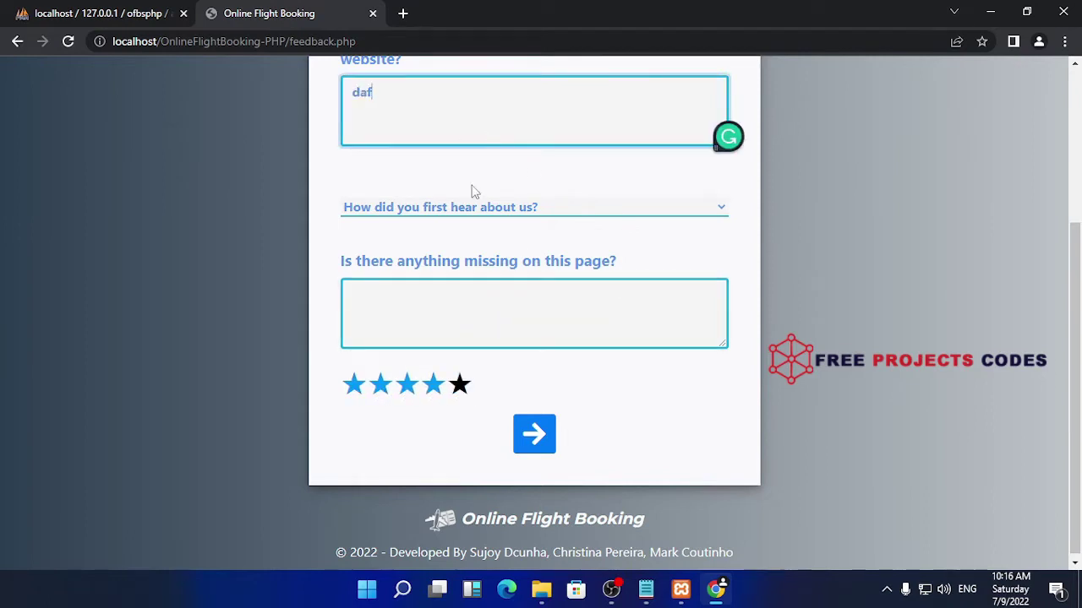
{"action": "scroll", "coordinate": [519, 217], "scroll_direction": "up", "scroll_amount": 3}
{"action": "double_click", "coordinate": [390, 347]}
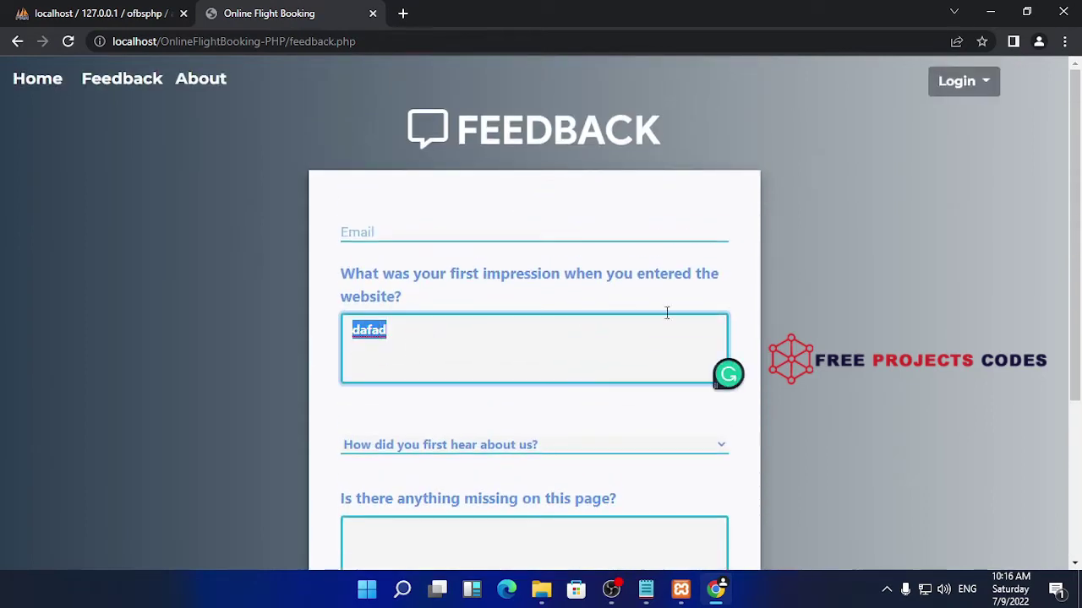
{"action": "key", "text": "BackSpace"}
{"action": "type", "text": "freeprojectscodes.com"}
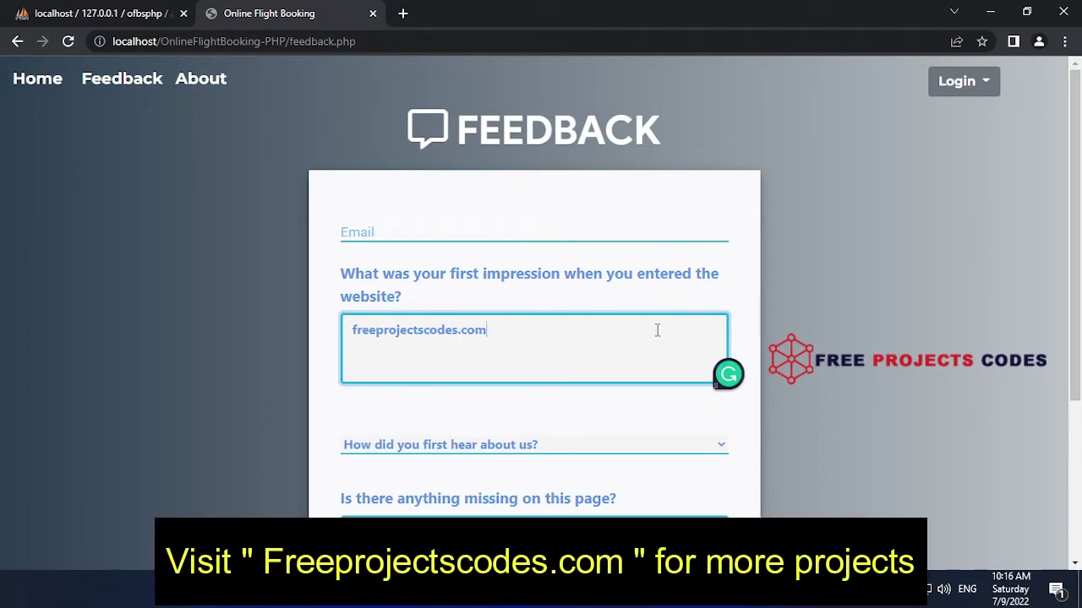
Enter 'fsdff' for what is missing and fill the e-mail field with a saved address
{"action": "scroll", "coordinate": [657, 329], "scroll_direction": "down", "scroll_amount": 1}
{"action": "left_click", "coordinate": [526, 454]}
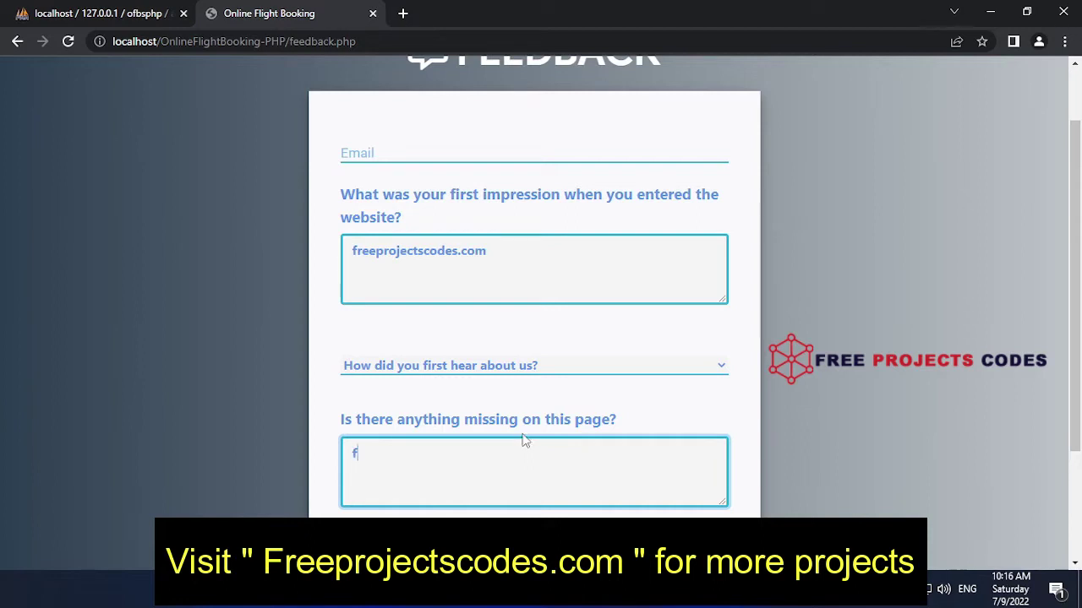
{"action": "type", "text": "fsdff"}
{"action": "scroll", "coordinate": [557, 405], "scroll_direction": "down", "scroll_amount": 2}
{"action": "left_click", "coordinate": [534, 429]}
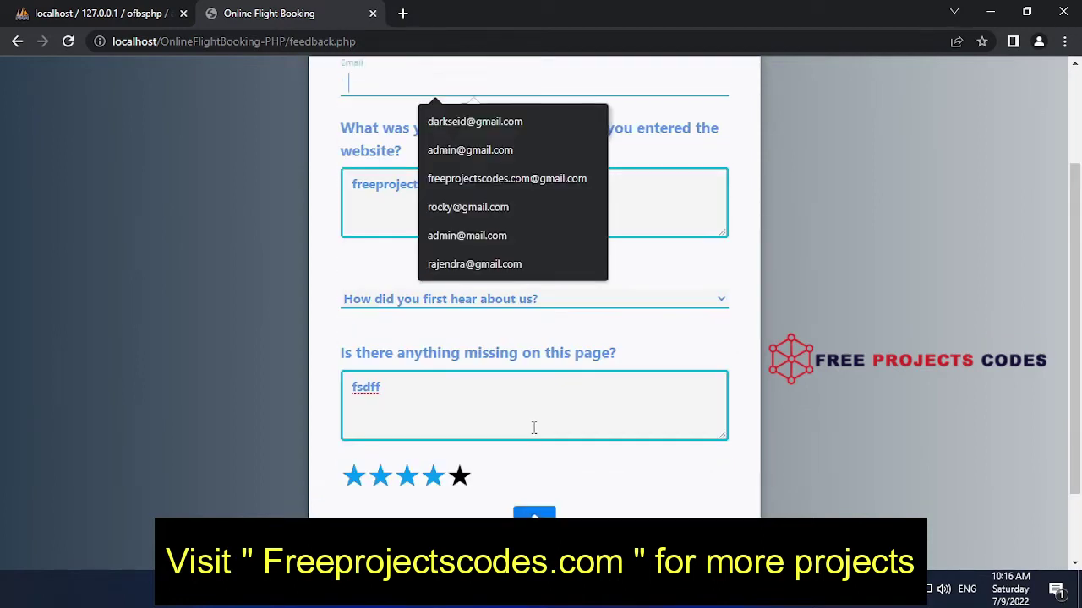
{"action": "scroll", "coordinate": [609, 350], "scroll_direction": "up", "scroll_amount": 2}
{"action": "left_click", "coordinate": [402, 224]}
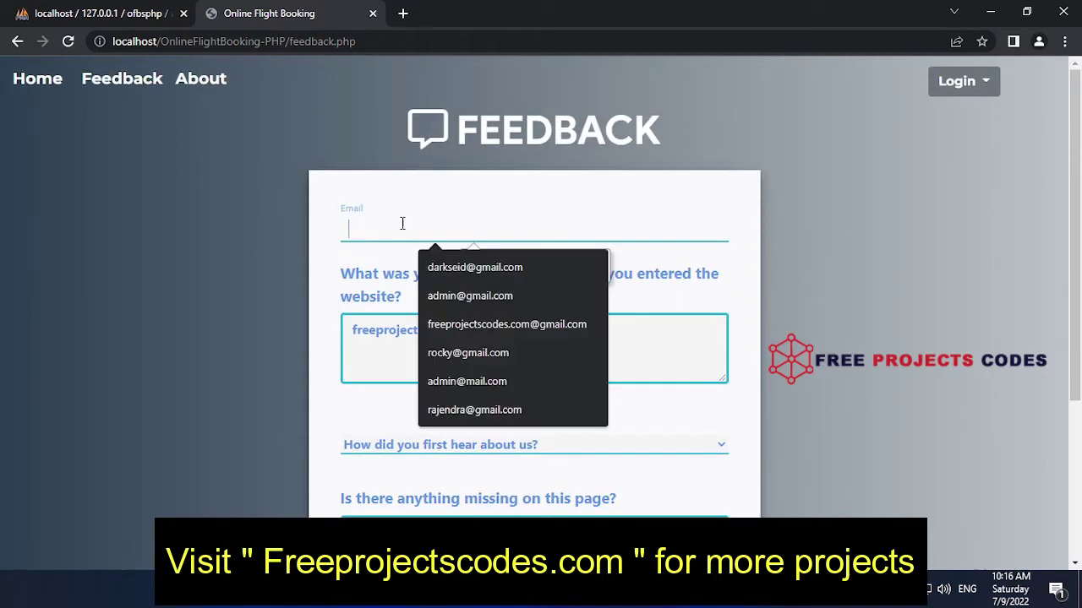
{"action": "left_click", "coordinate": [473, 267]}
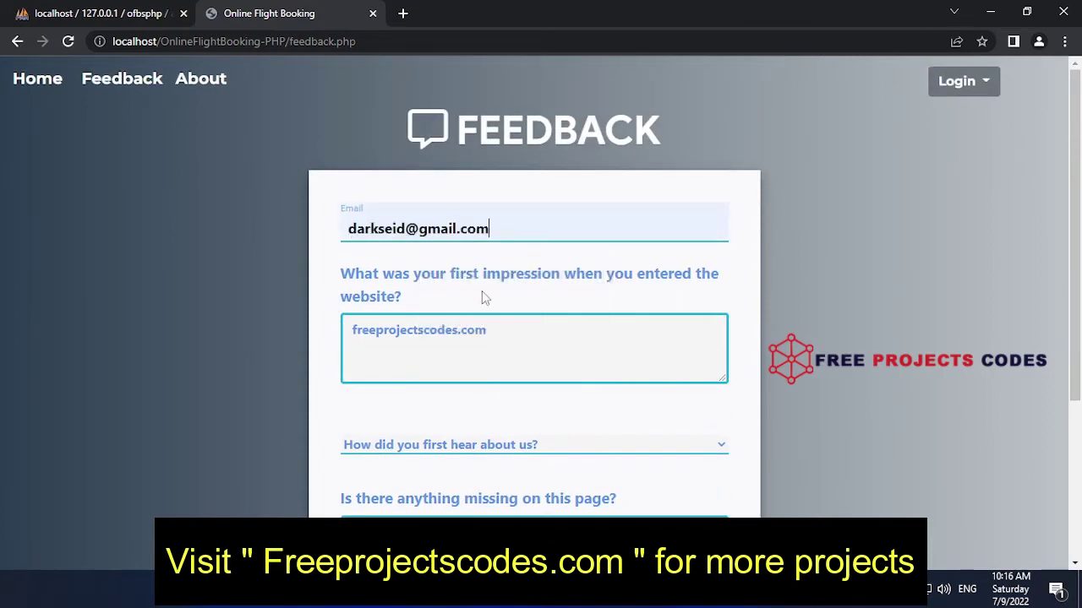
Submit the feedback, dismiss the thank-you message, and return to the home page
{"action": "scroll", "coordinate": [547, 371], "scroll_direction": "down", "scroll_amount": 3}
{"action": "left_click", "coordinate": [534, 431]}
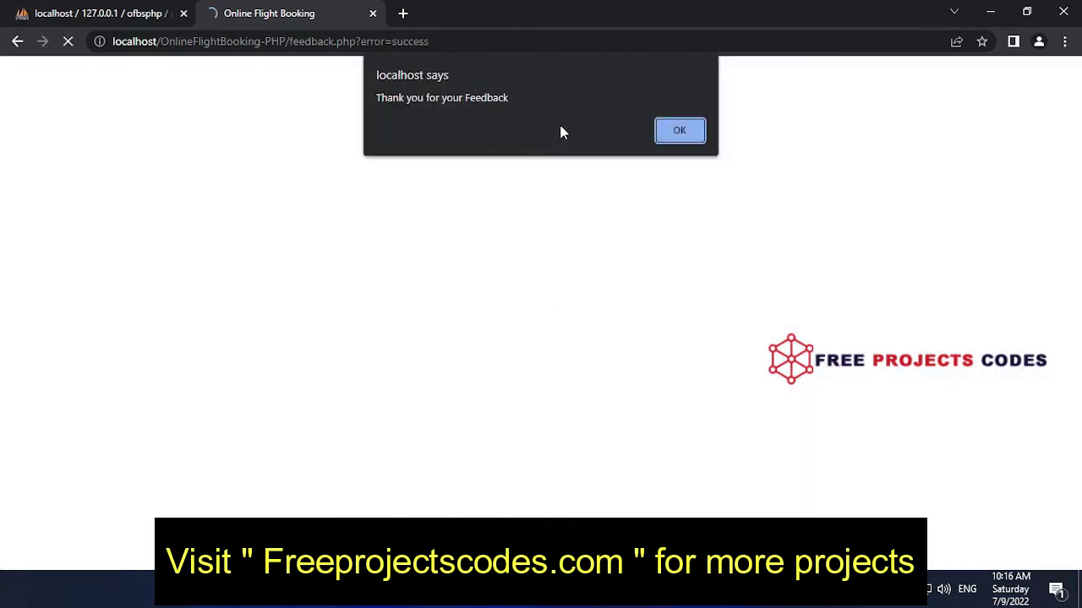
{"action": "left_click", "coordinate": [681, 129]}
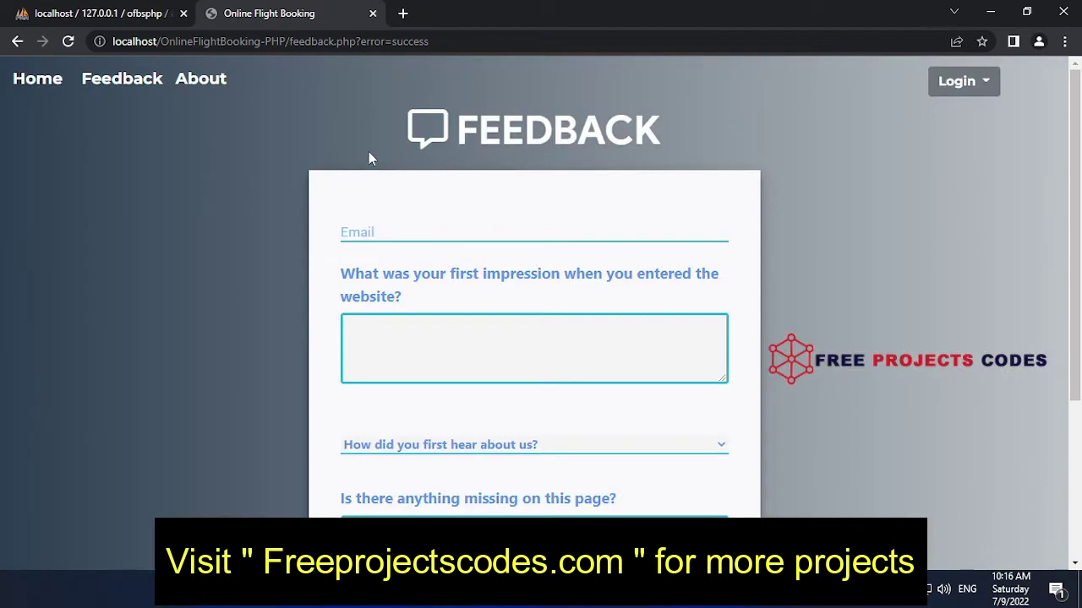
{"action": "left_click", "coordinate": [56, 82]}
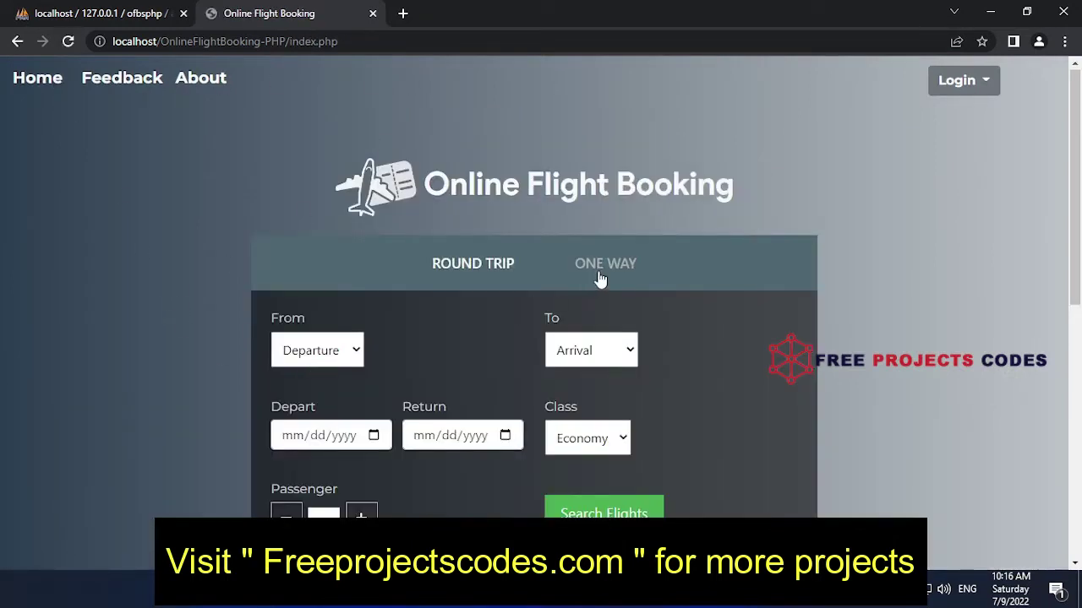
Set the flight search to one-way and choose Business class
{"action": "left_click", "coordinate": [600, 272]}
{"action": "left_click", "coordinate": [456, 267]}
{"action": "left_click", "coordinate": [593, 269]}
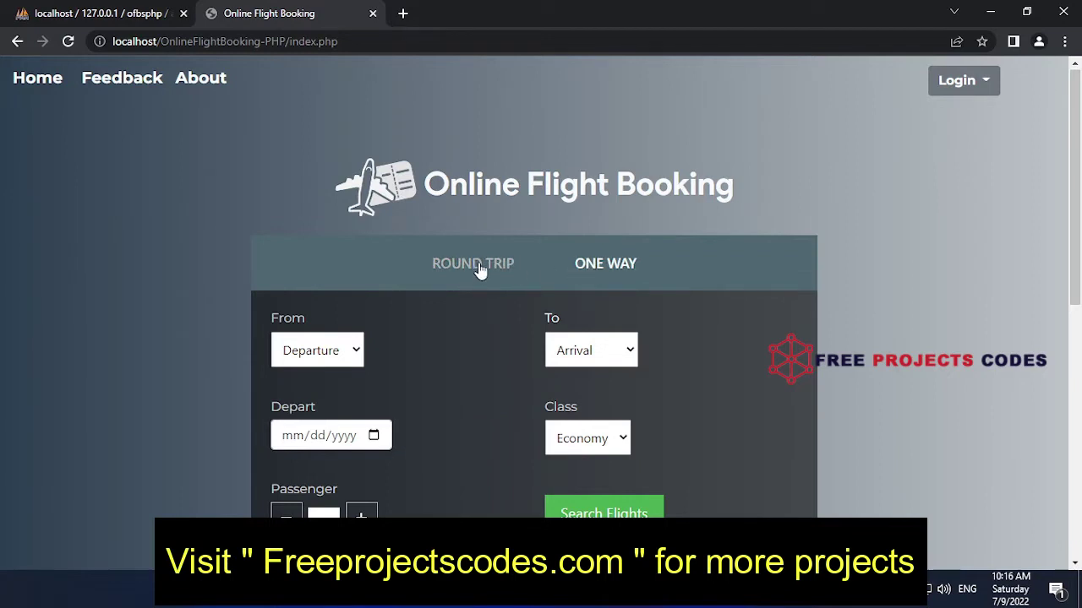
{"action": "left_click", "coordinate": [479, 266]}
{"action": "left_click", "coordinate": [592, 265]}
{"action": "scroll", "coordinate": [512, 346], "scroll_direction": "down", "scroll_amount": 1}
{"action": "scroll", "coordinate": [511, 347], "scroll_direction": "down", "scroll_amount": 2}
{"action": "left_click", "coordinate": [616, 281]}
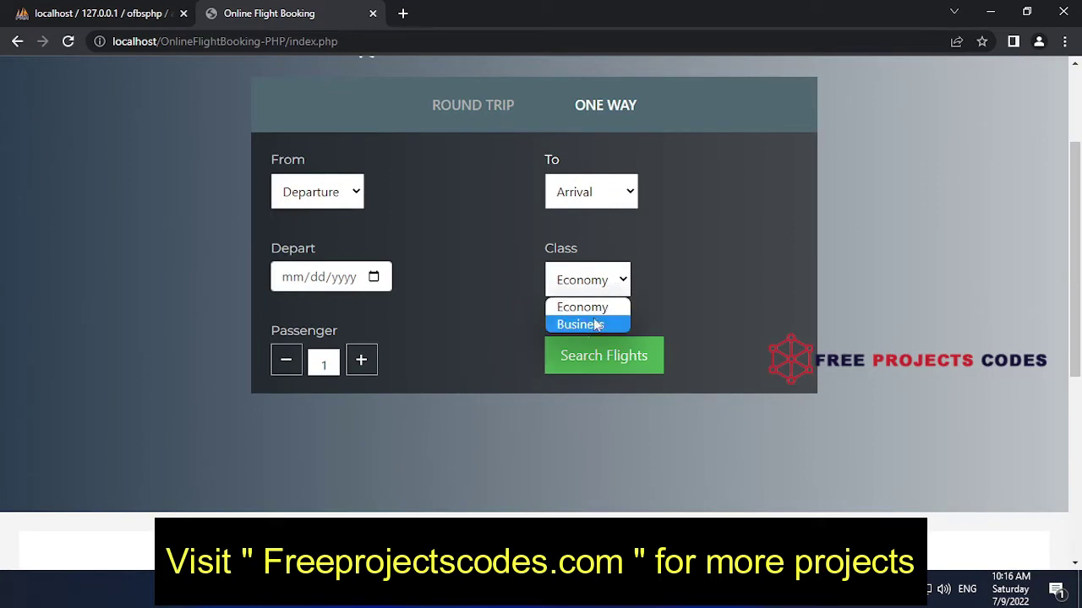
{"action": "left_click", "coordinate": [587, 326]}
Increase the passengers, switch the class back to Economy, and try searching without a date
{"action": "left_click", "coordinate": [355, 194]}
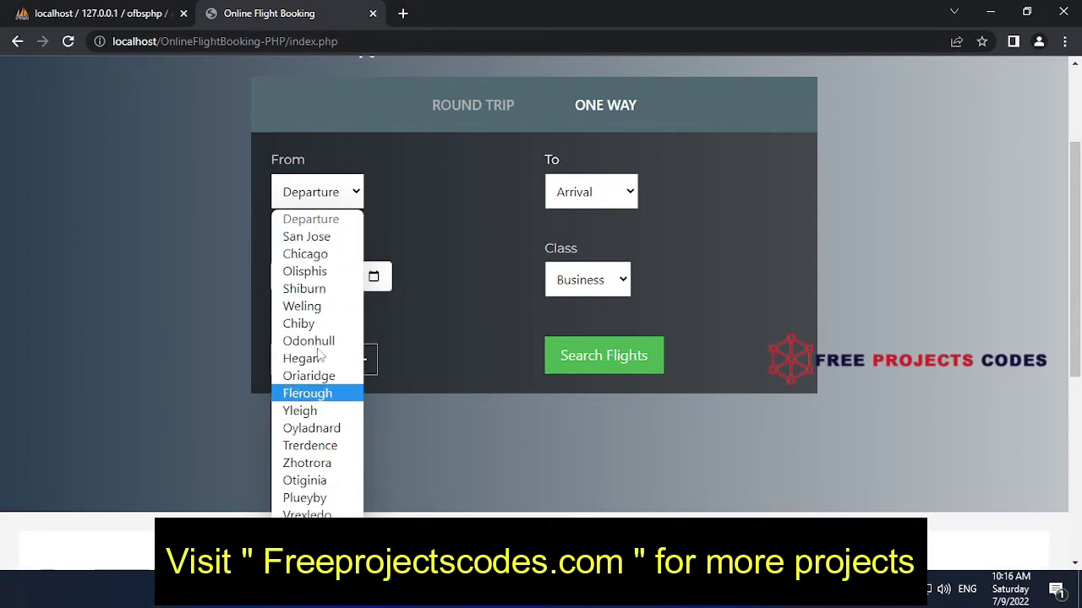
{"action": "left_click", "coordinate": [616, 190]}
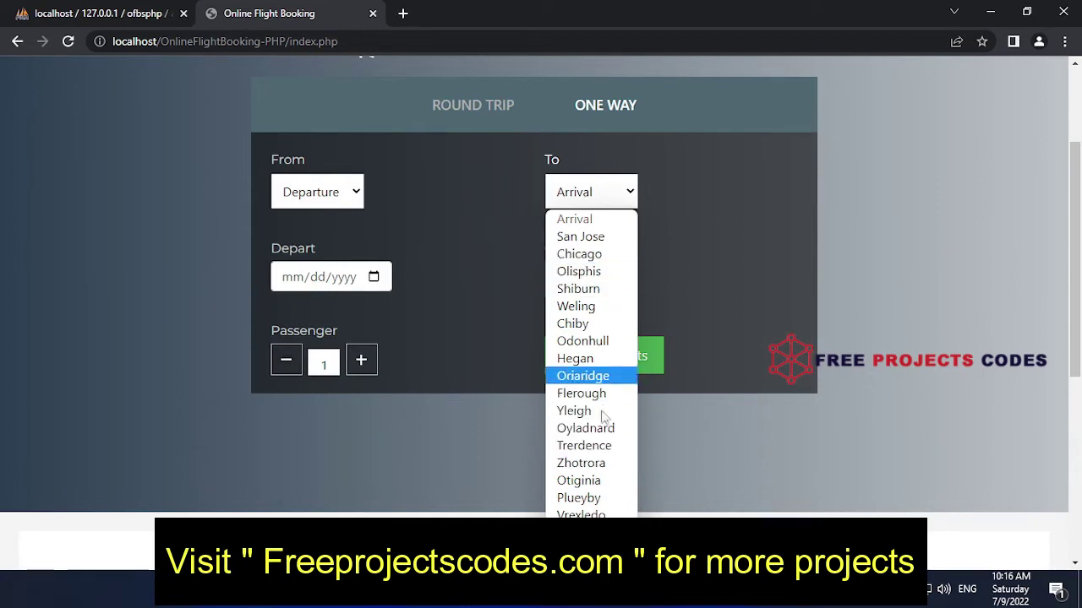
{"action": "left_click", "coordinate": [674, 341]}
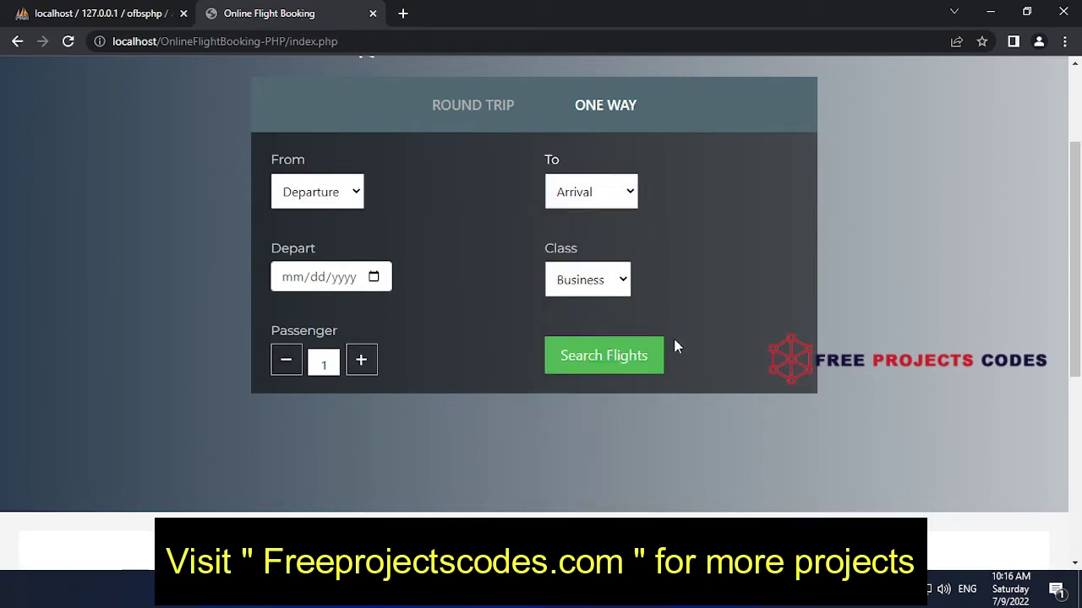
{"action": "left_click", "coordinate": [364, 362]}
{"action": "left_click", "coordinate": [369, 365]}
{"action": "left_click", "coordinate": [611, 290]}
{"action": "left_click", "coordinate": [592, 306]}
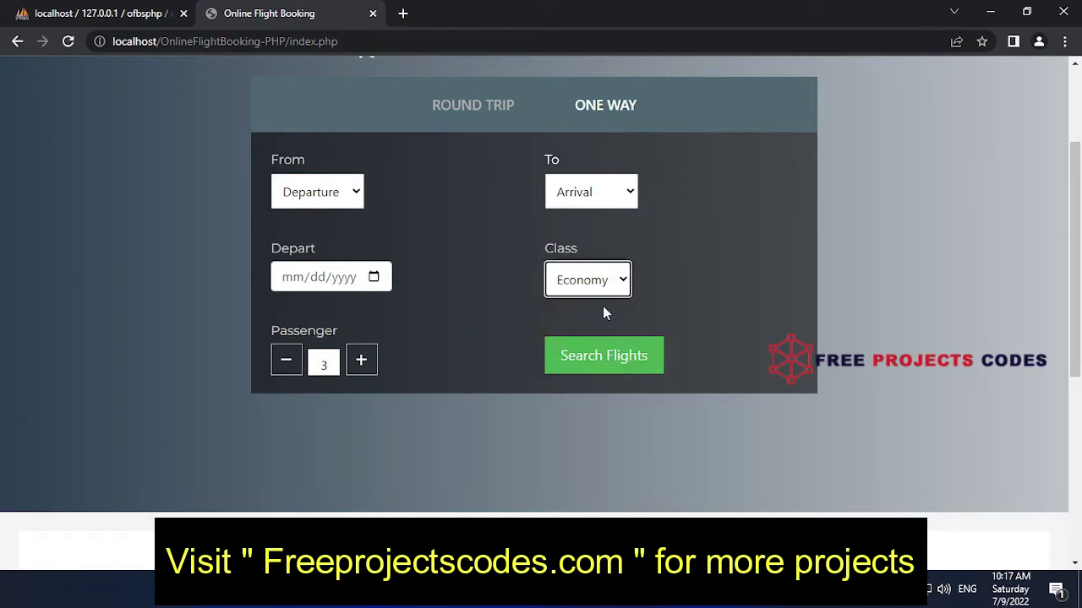
{"action": "left_click", "coordinate": [615, 358]}
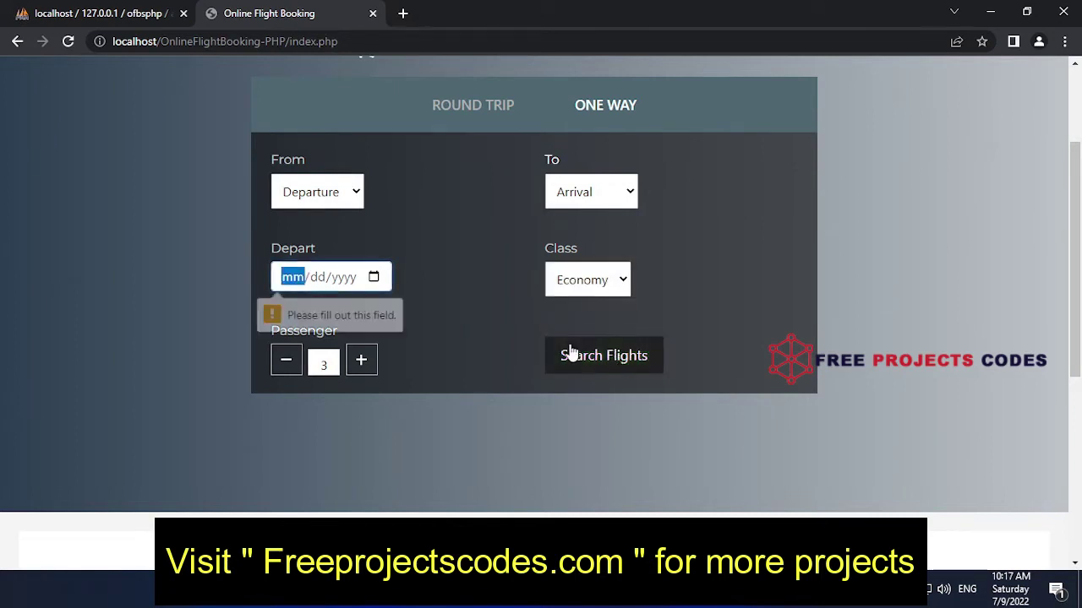
Search Business-class flights from Weling to Shiburn on July 13, 2022 for one passenger
{"action": "left_click", "coordinate": [341, 279]}
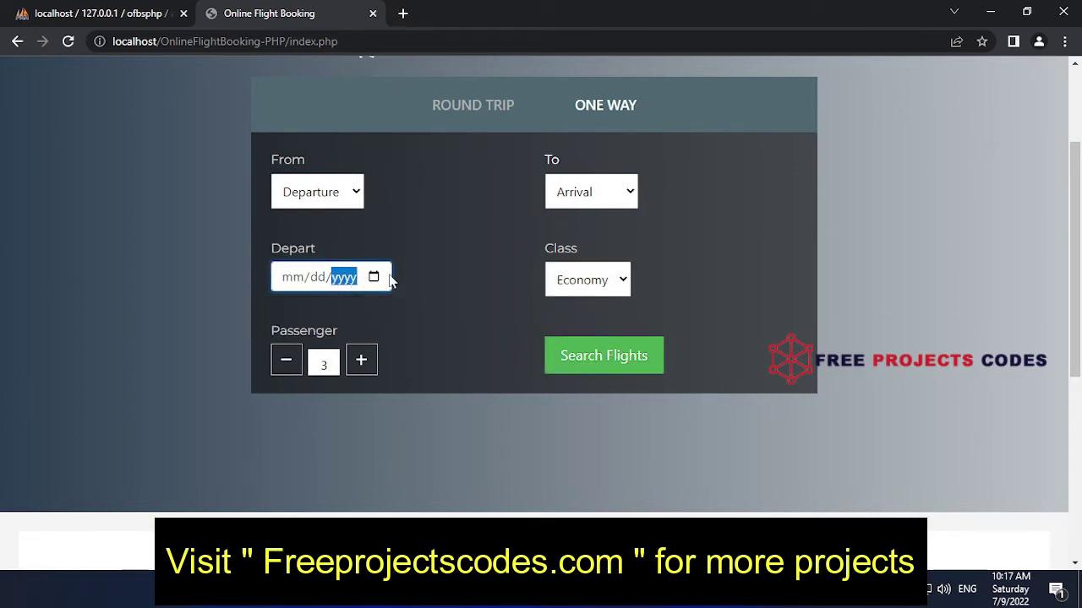
{"action": "left_click", "coordinate": [384, 279]}
{"action": "left_click", "coordinate": [358, 405]}
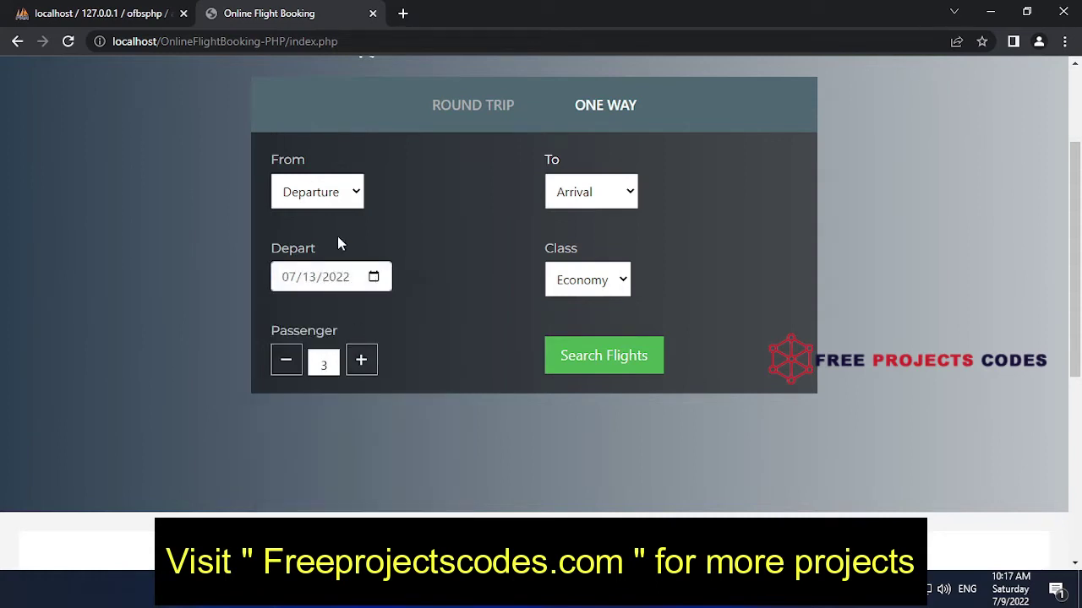
{"action": "left_click", "coordinate": [317, 192]}
{"action": "left_click", "coordinate": [304, 307]}
{"action": "left_click", "coordinate": [590, 192]}
{"action": "left_click", "coordinate": [577, 288]}
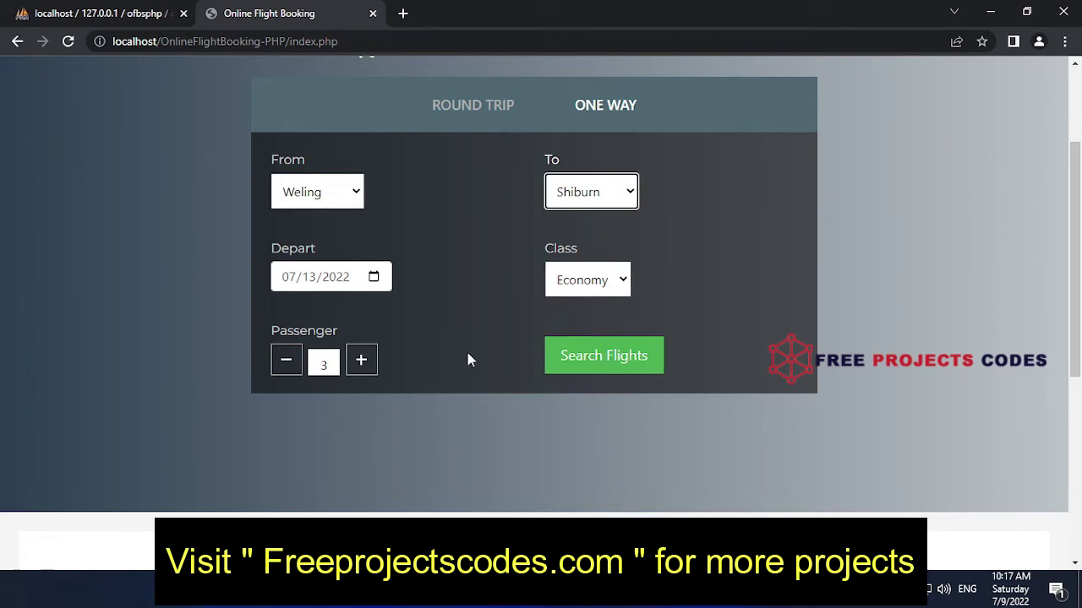
{"action": "left_click", "coordinate": [286, 361]}
{"action": "left_click", "coordinate": [285, 361]}
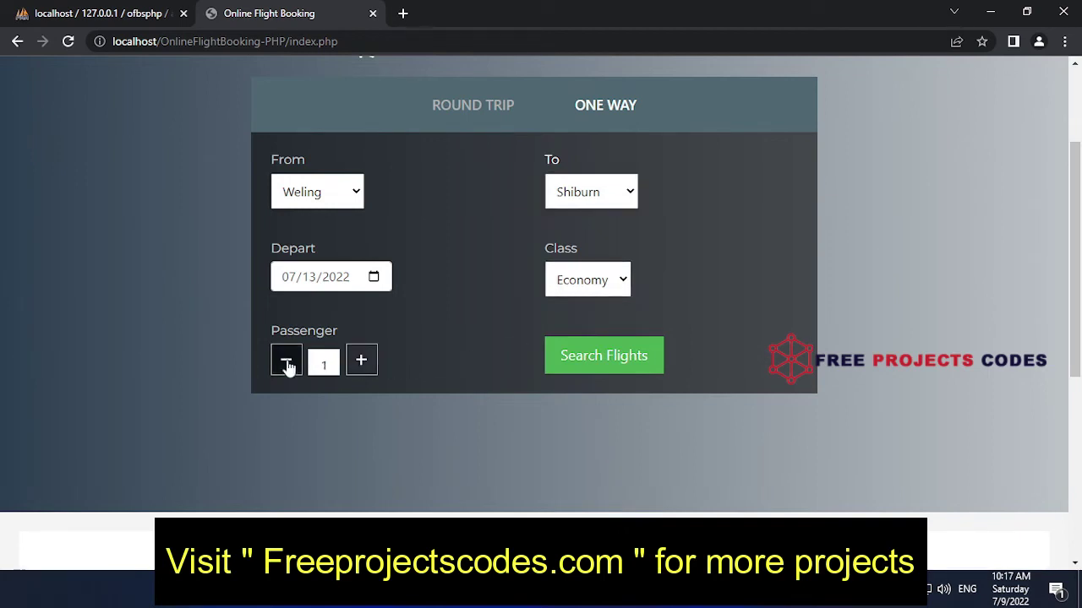
{"action": "left_click", "coordinate": [622, 280]}
{"action": "left_click", "coordinate": [597, 322]}
{"action": "left_click", "coordinate": [626, 365]}
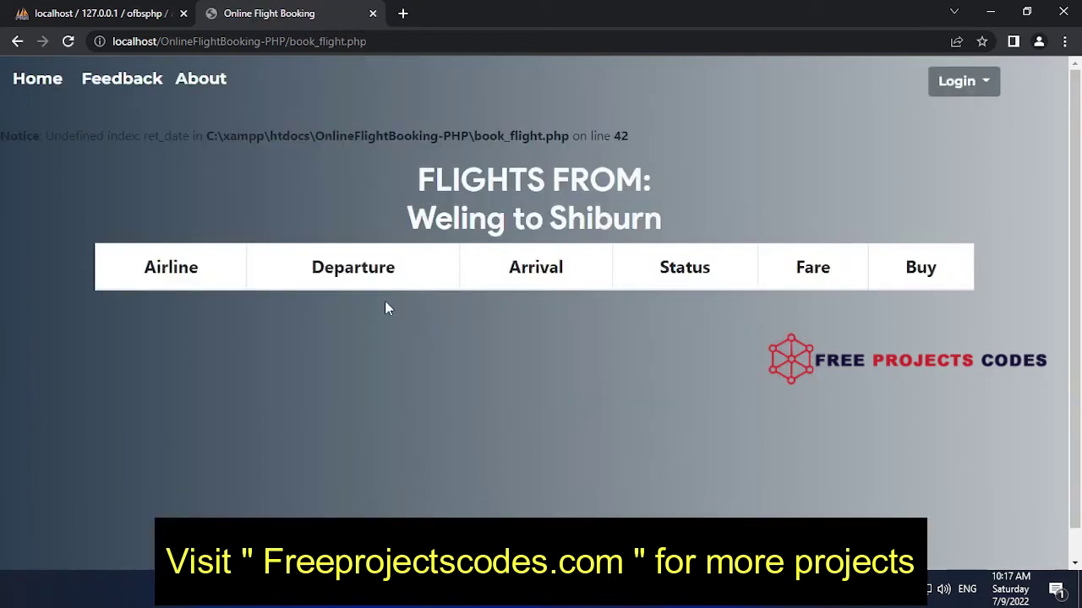
Review the empty flight results and go back to the search form
{"action": "scroll", "coordinate": [568, 309], "scroll_direction": "down", "scroll_amount": 1}
{"action": "scroll", "coordinate": [568, 309], "scroll_direction": "up", "scroll_amount": 1}
{"action": "scroll", "coordinate": [569, 309], "scroll_direction": "down", "scroll_amount": 1}
{"action": "scroll", "coordinate": [569, 309], "scroll_direction": "up", "scroll_amount": 1}
{"action": "key", "text": "alt+Left"}
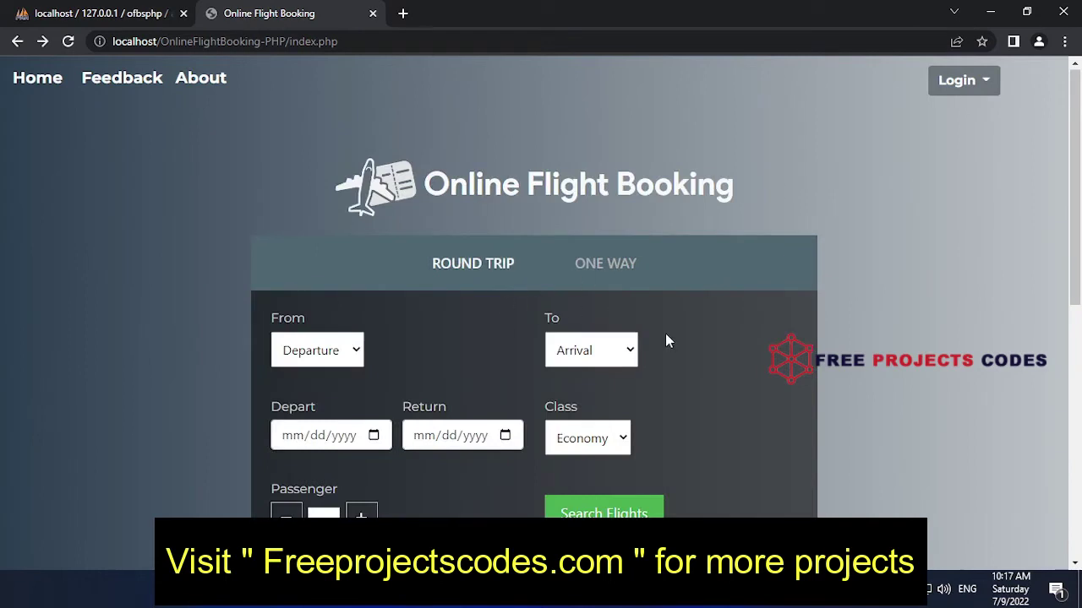
{"action": "scroll", "coordinate": [666, 340], "scroll_direction": "down", "scroll_amount": 5}
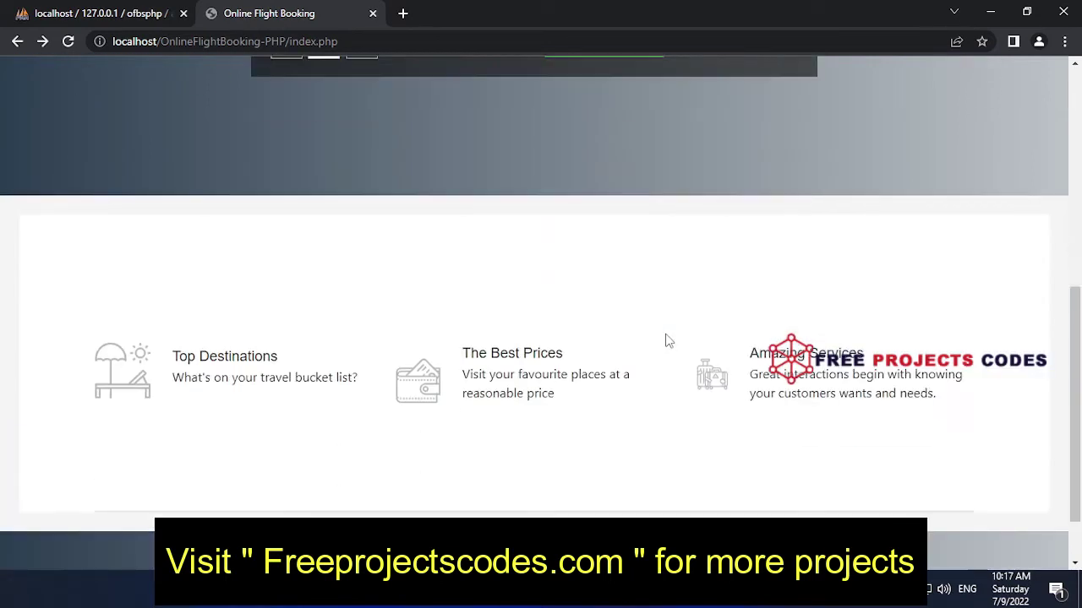
{"action": "scroll", "coordinate": [666, 341], "scroll_direction": "down", "scroll_amount": 1}
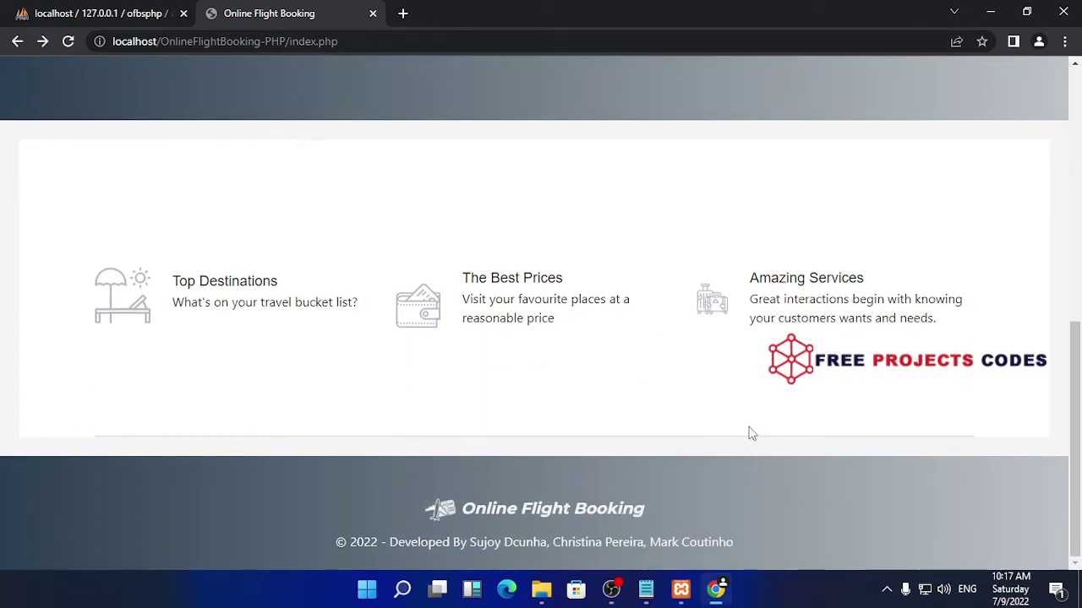
{"action": "scroll", "coordinate": [751, 434], "scroll_direction": "up", "scroll_amount": 5}
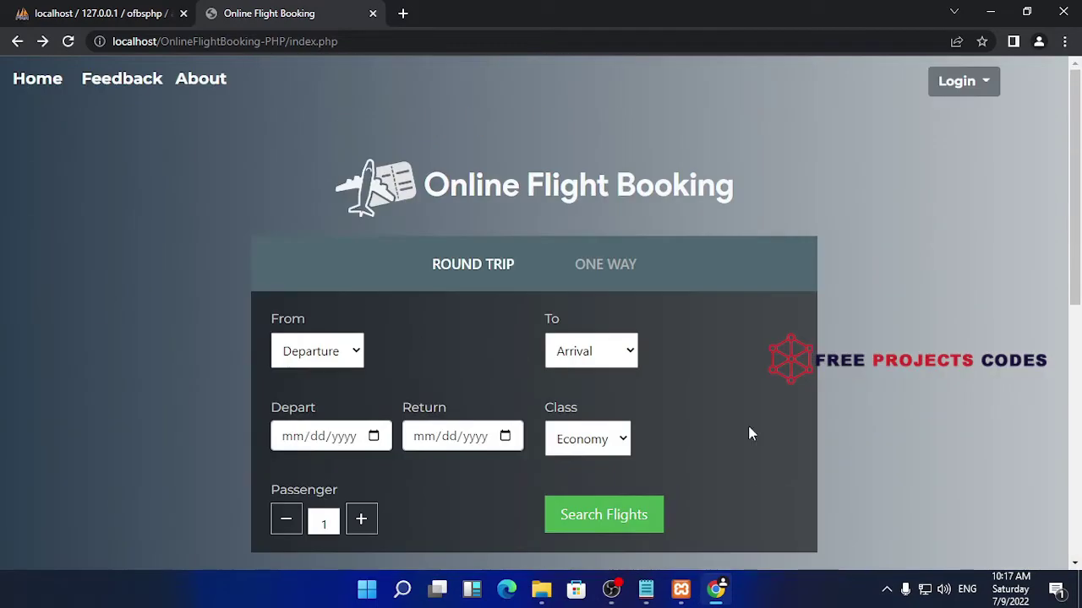
Go to the passenger login page and on to the registration form
{"action": "left_click", "coordinate": [970, 90]}
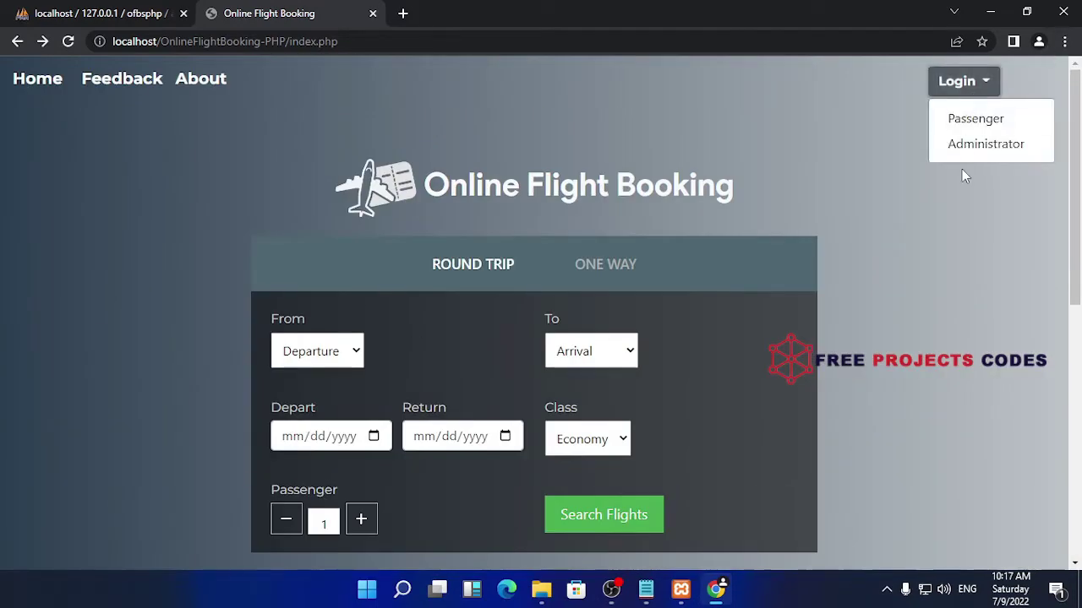
{"action": "left_click", "coordinate": [976, 118]}
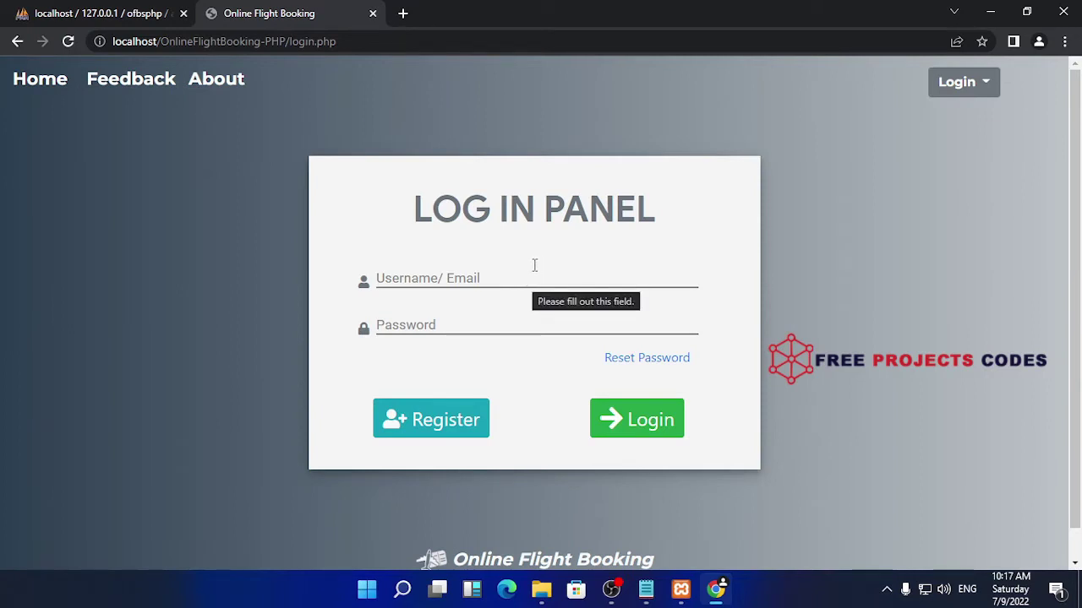
{"action": "left_click", "coordinate": [535, 266]}
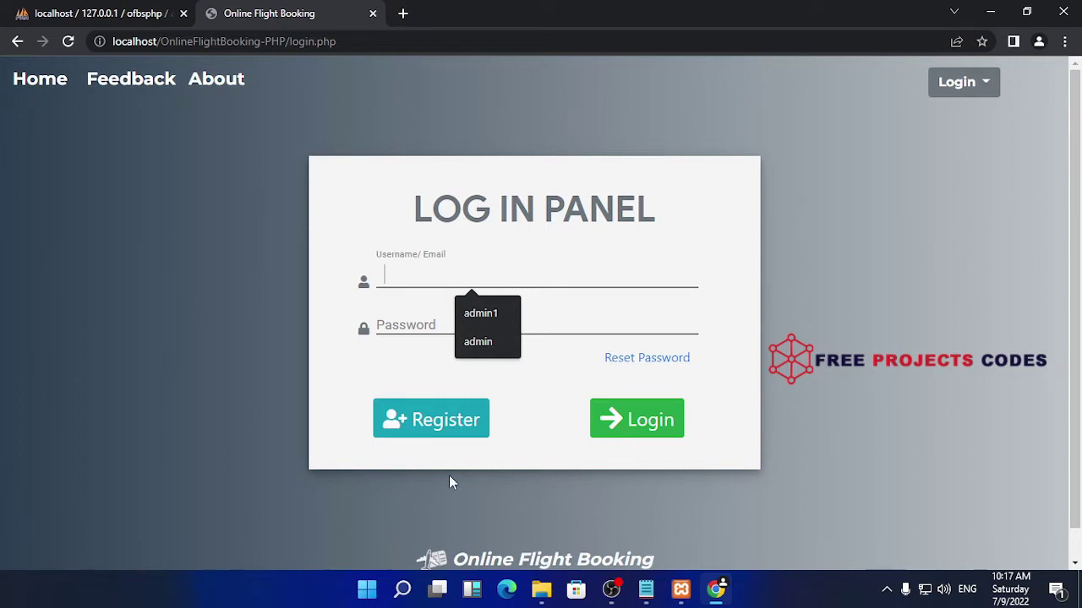
{"action": "left_click", "coordinate": [456, 435]}
Enter a new username and an e-mail address on the registration form
{"action": "left_click", "coordinate": [381, 245]}
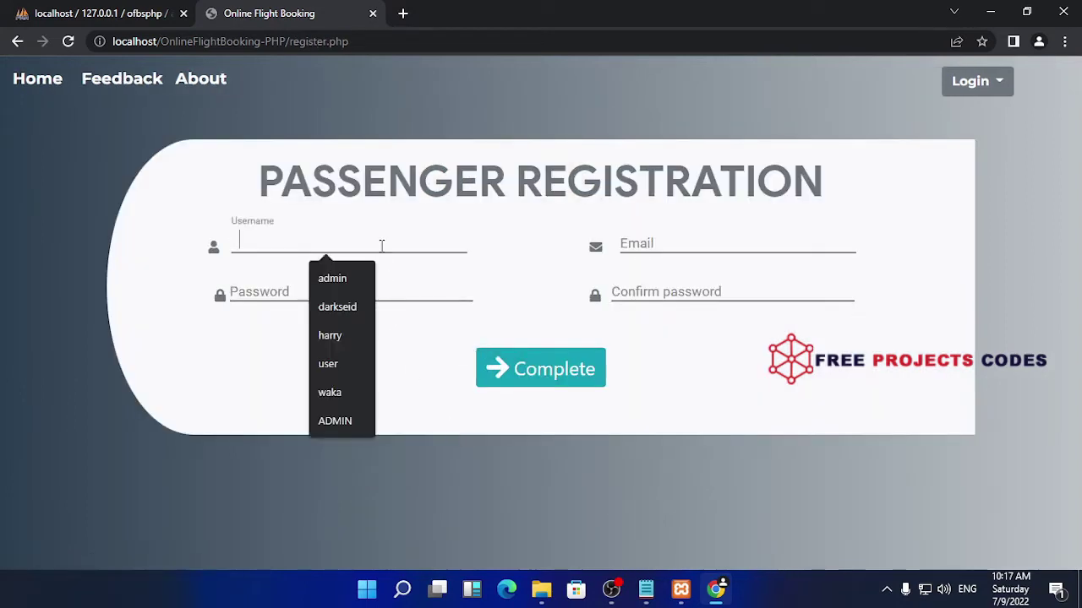
{"action": "type", "text": "wa"}
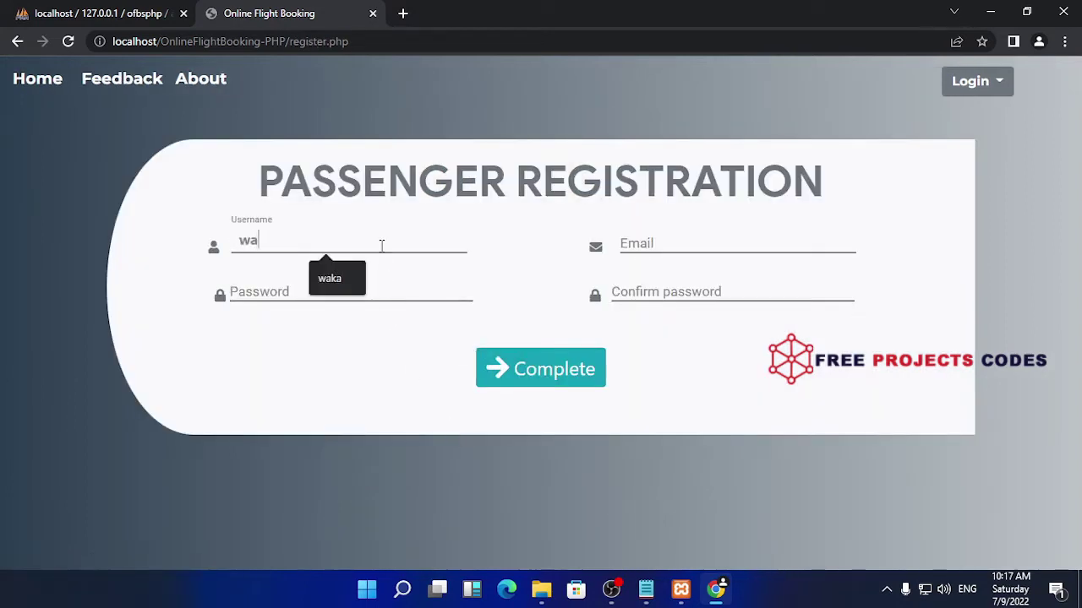
{"action": "type", "text": "ka"}
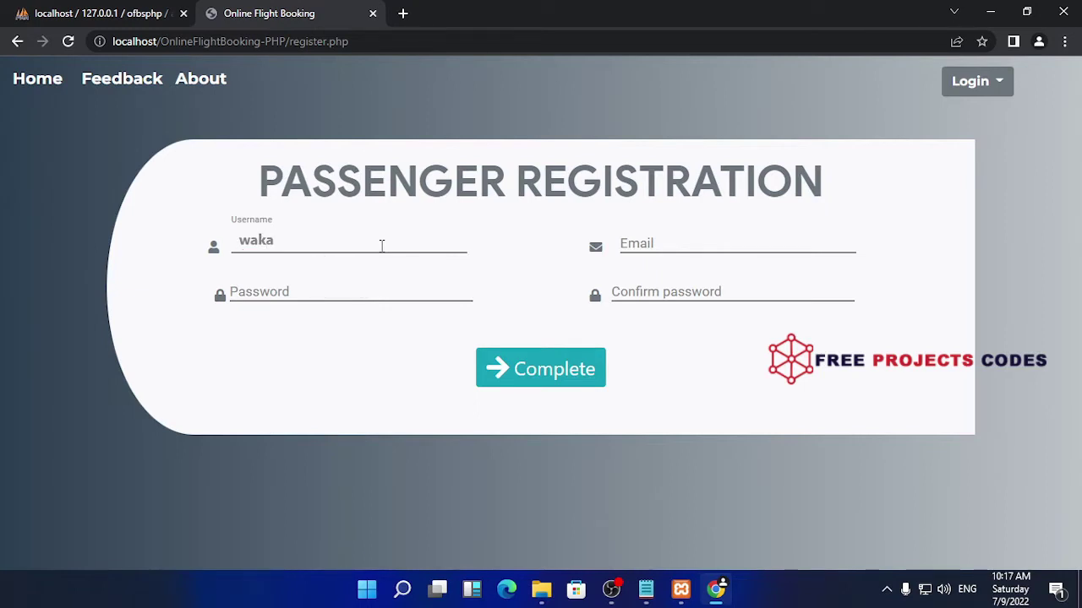
{"action": "type", "text": "waka"}
{"action": "left_click", "coordinate": [750, 245]}
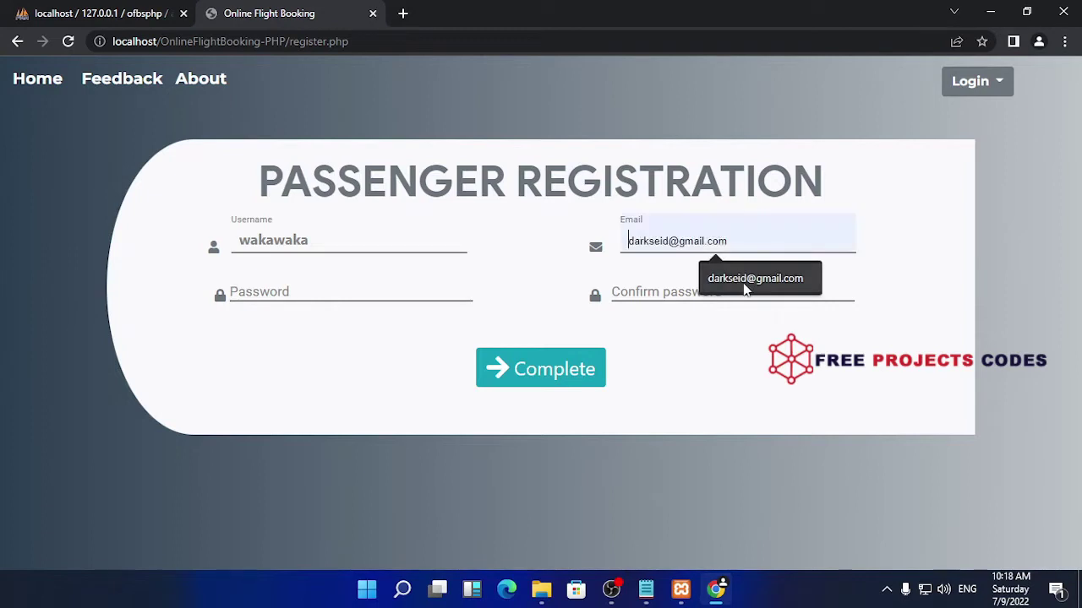
{"action": "type", "text": "wakaaw"}
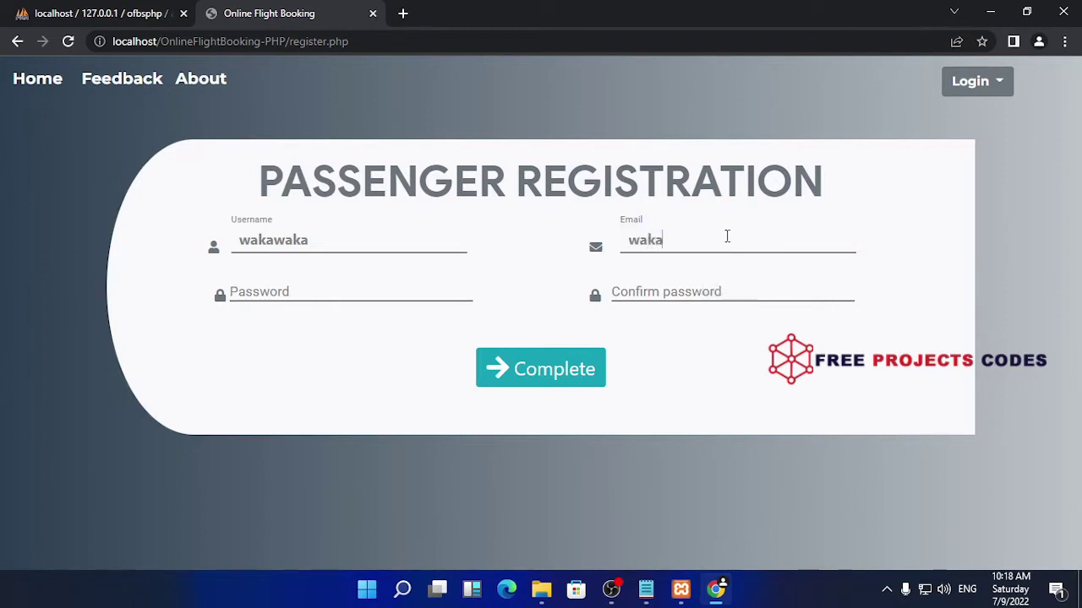
{"action": "key", "text": "BackSpace"}
{"action": "key", "text": "BackSpace"}
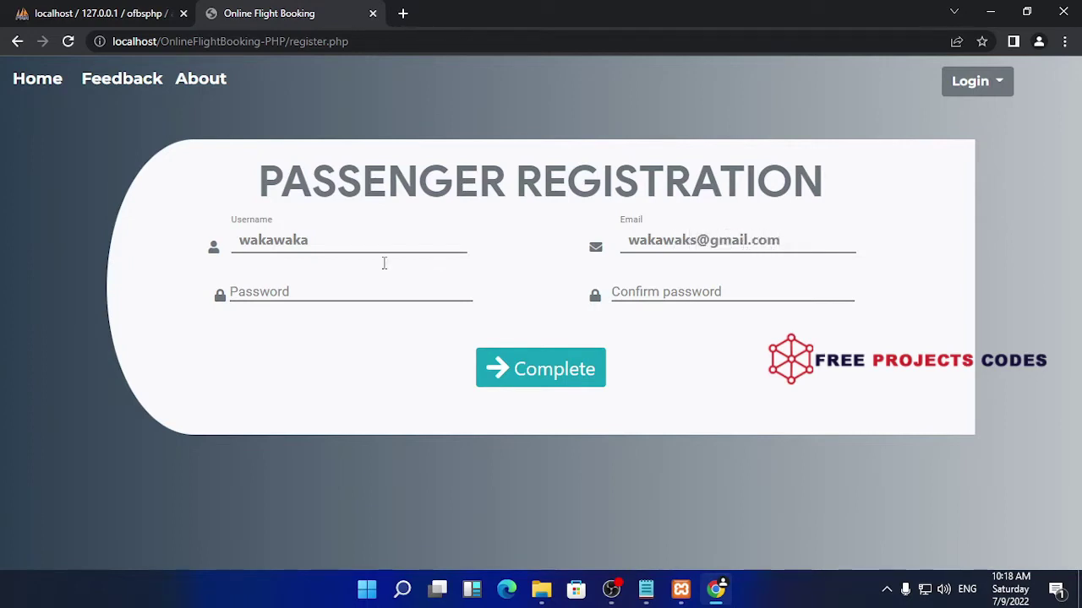
Fill in the password and confirm-password fields, then submit the registration
{"action": "left_click", "coordinate": [340, 282]}
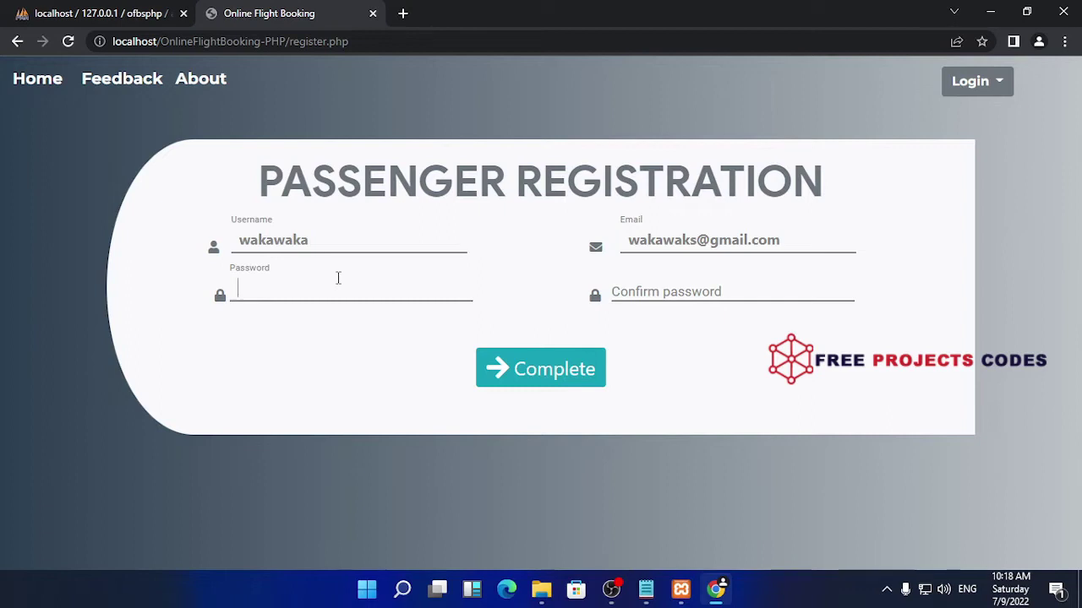
{"action": "type", "text": "12345678"}
{"action": "left_click", "coordinate": [653, 291]}
{"action": "type", "text": "1234"}
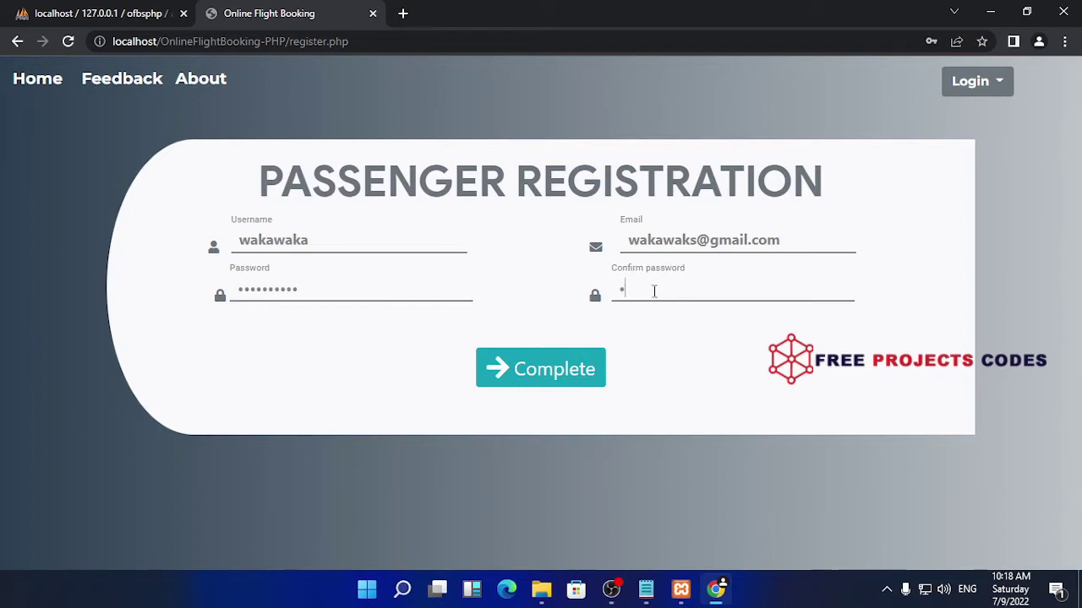
{"action": "type", "text": "567890"}
{"action": "left_click", "coordinate": [566, 376]}
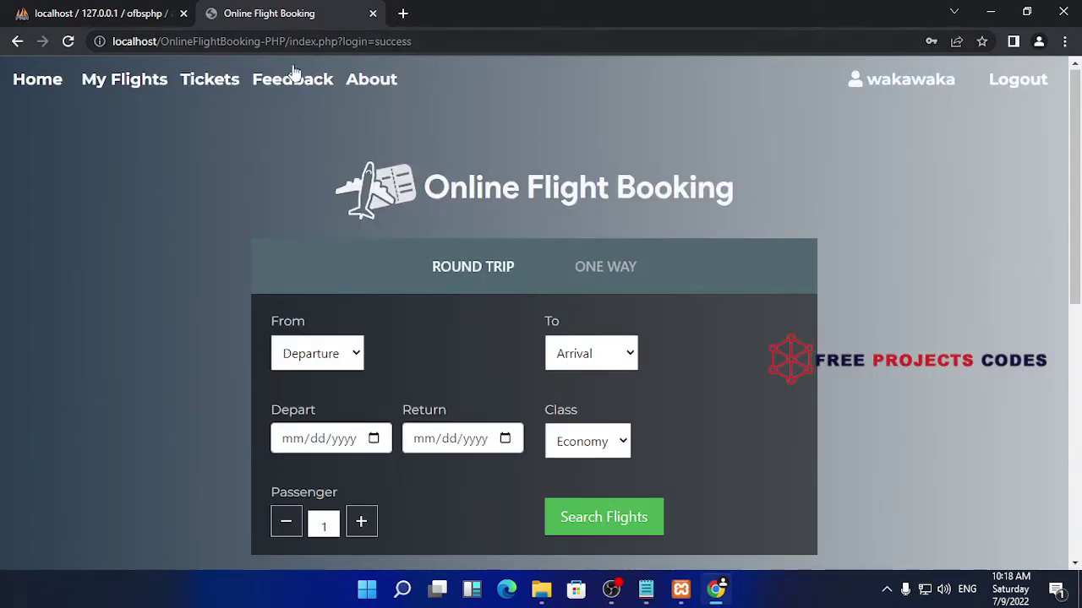
Inspect the signed-in home page and toggle the search between round trip and one-way
{"action": "scroll", "coordinate": [644, 306], "scroll_direction": "down", "scroll_amount": 2}
{"action": "scroll", "coordinate": [644, 307], "scroll_direction": "up", "scroll_amount": 2}
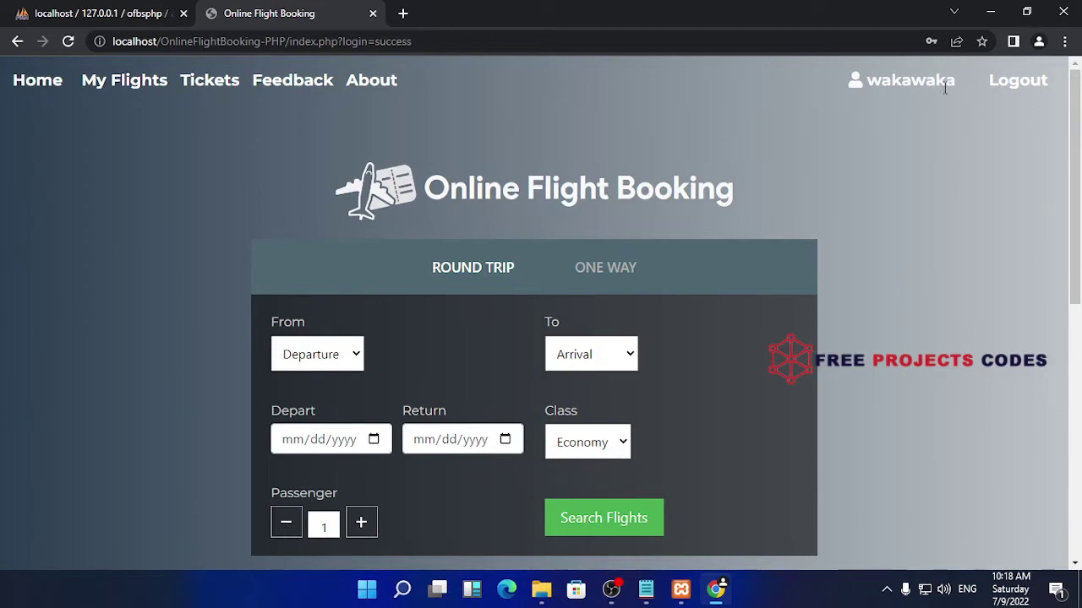
{"action": "left_click_drag", "start_coordinate": [955, 82], "coordinate": [864, 90]}
{"action": "left_click", "coordinate": [955, 117]}
{"action": "scroll", "coordinate": [584, 273], "scroll_direction": "down", "scroll_amount": 5}
{"action": "scroll", "coordinate": [464, 362], "scroll_direction": "down", "scroll_amount": 3}
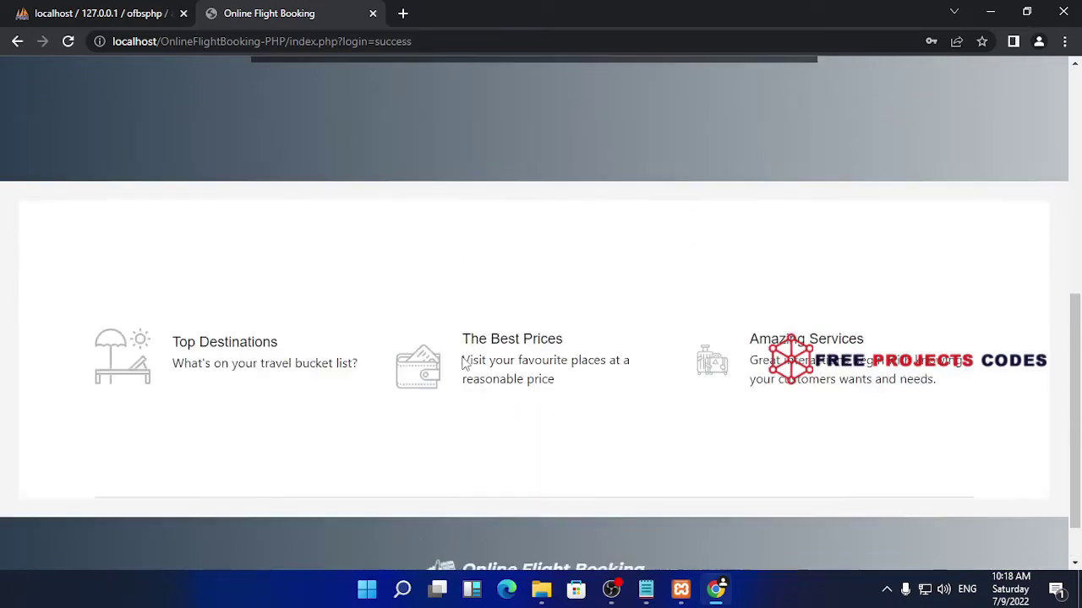
{"action": "scroll", "coordinate": [473, 362], "scroll_direction": "up", "scroll_amount": 10}
{"action": "scroll", "coordinate": [705, 318], "scroll_direction": "down", "scroll_amount": 6}
{"action": "scroll", "coordinate": [706, 320], "scroll_direction": "up", "scroll_amount": 6}
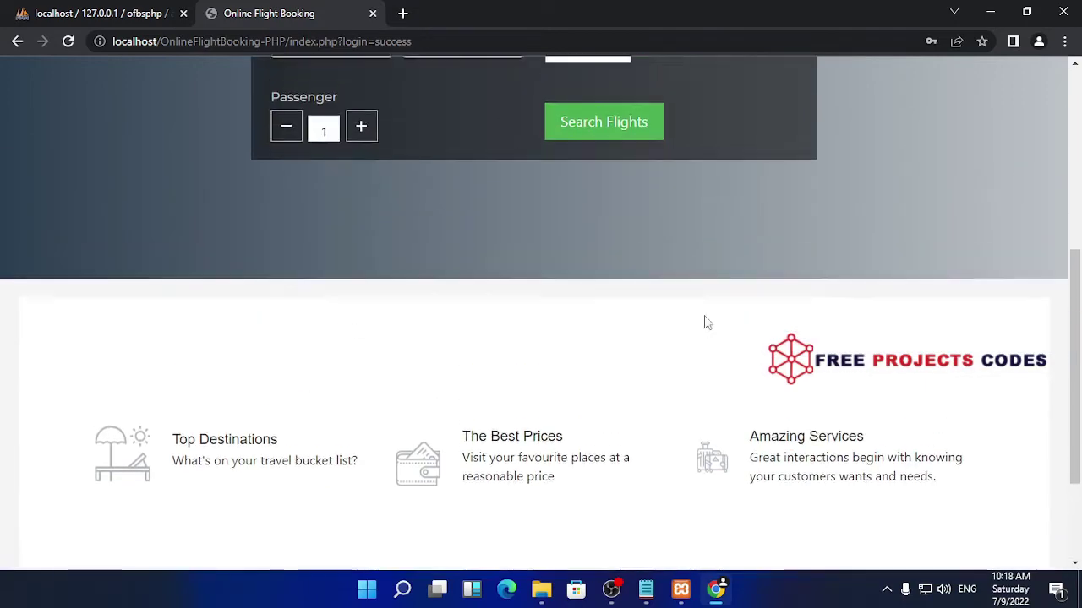
{"action": "left_click", "coordinate": [613, 269]}
{"action": "left_click", "coordinate": [490, 279]}
{"action": "left_click", "coordinate": [582, 273]}
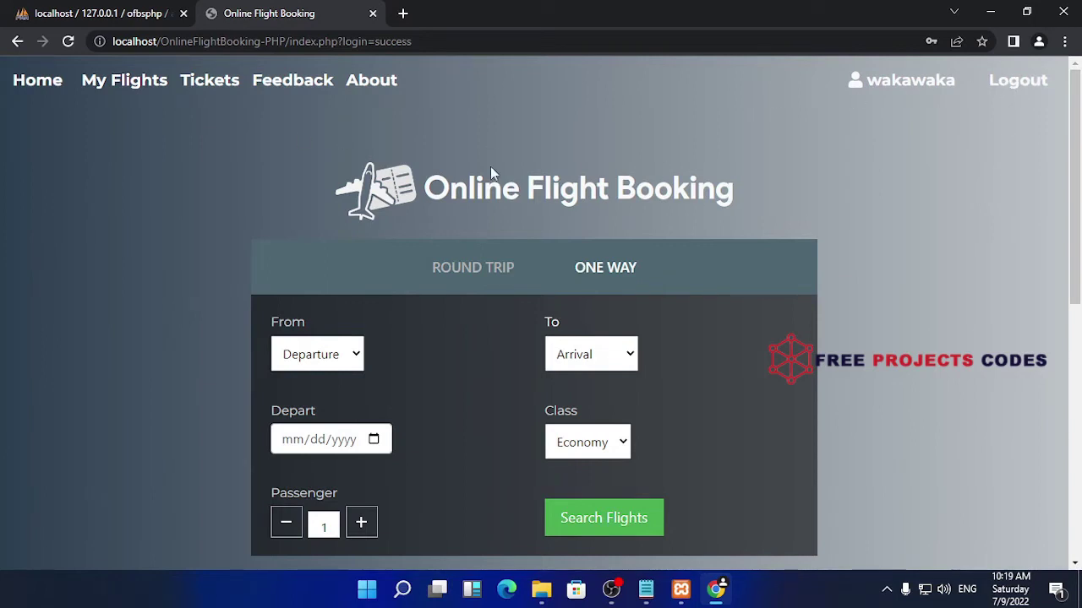
Browse the My Flights, E-Tickets, About and Feedback pages, ending back on Home
{"action": "left_click", "coordinate": [98, 88]}
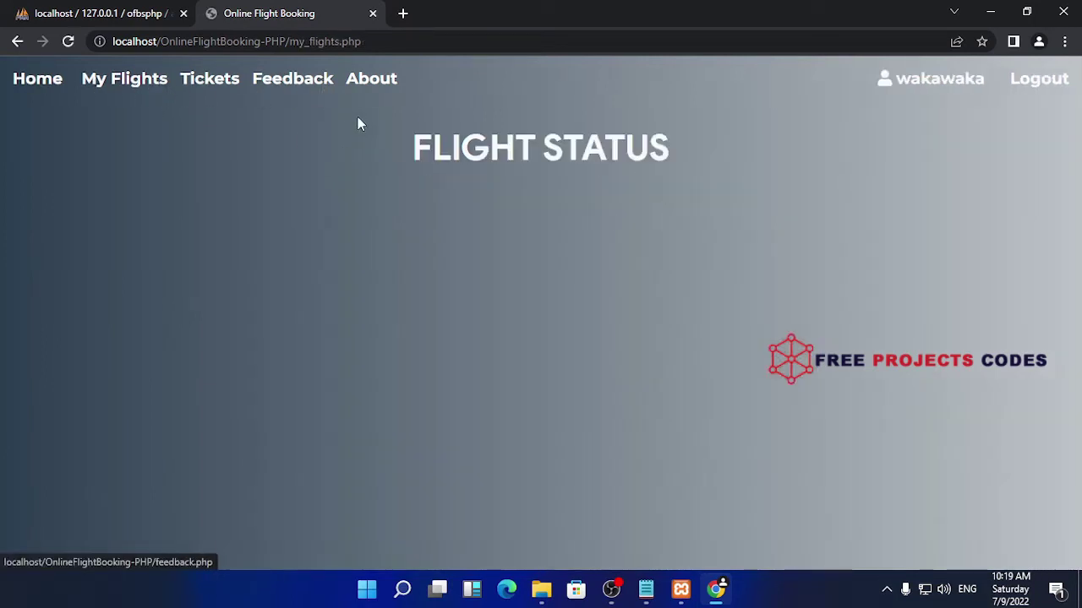
{"action": "left_click", "coordinate": [217, 85]}
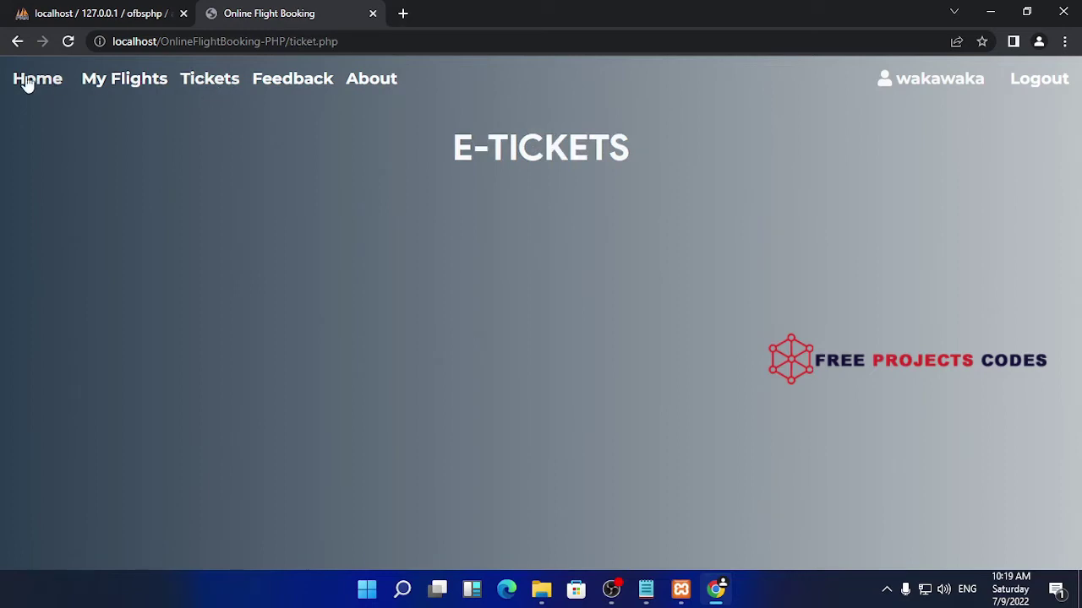
{"action": "left_click", "coordinate": [25, 80]}
{"action": "left_click", "coordinate": [372, 85]}
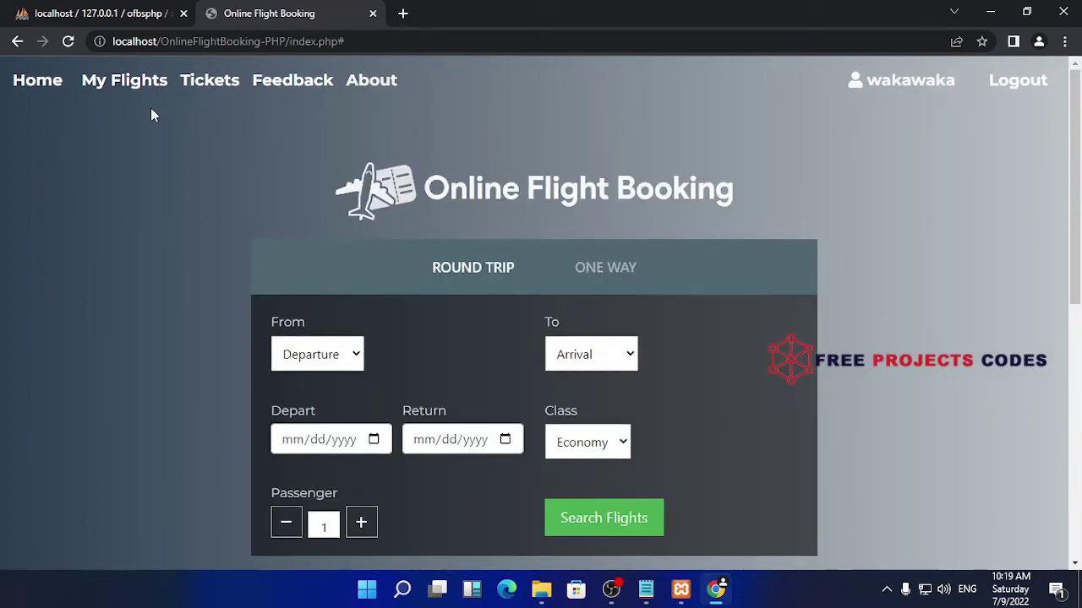
{"action": "left_click", "coordinate": [209, 85]}
{"action": "left_click", "coordinate": [292, 82]}
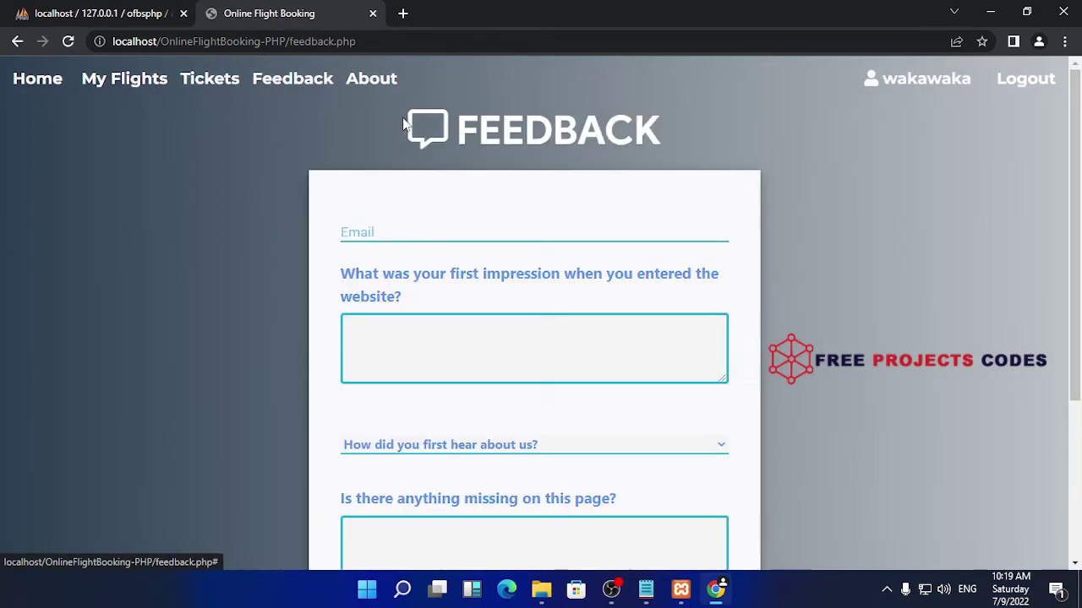
{"action": "left_click", "coordinate": [210, 80]}
{"action": "left_click", "coordinate": [84, 79]}
{"action": "left_click", "coordinate": [17, 77]}
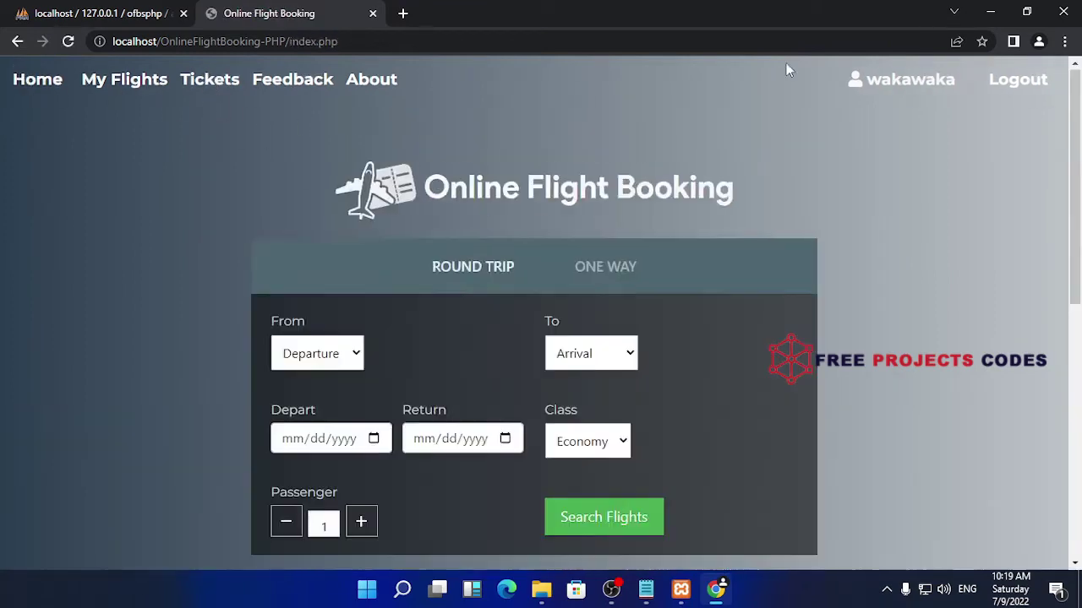
Log the passenger out and go to the Administrator login page
{"action": "left_click", "coordinate": [995, 84]}
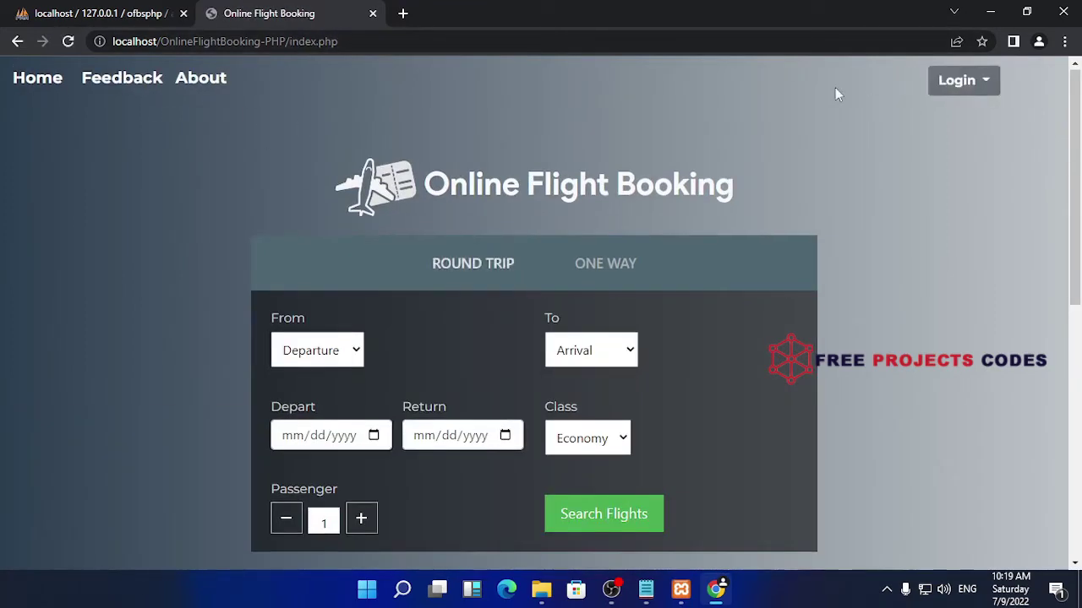
{"action": "left_click", "coordinate": [976, 90]}
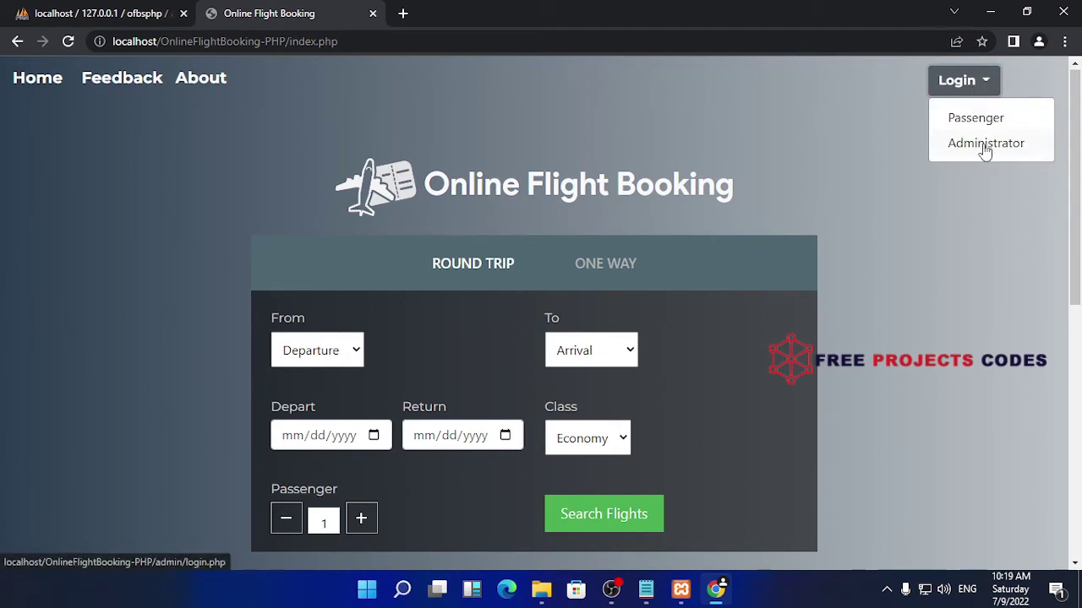
{"action": "left_click", "coordinate": [984, 145]}
{"action": "right_click", "coordinate": [474, 252]}
{"action": "left_click", "coordinate": [1056, 240]}
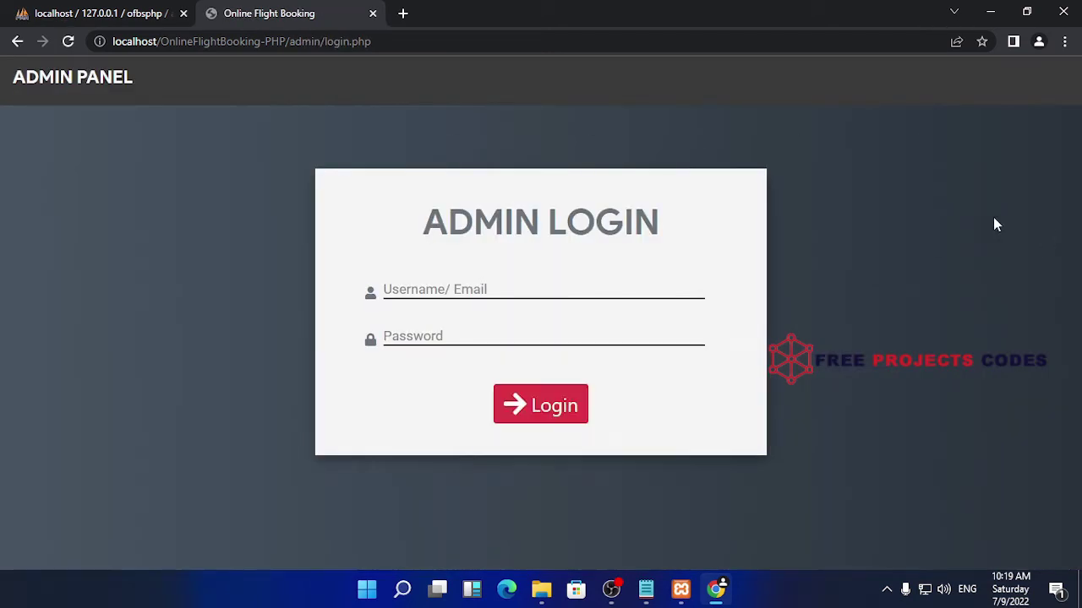
Attempt an admin login with the saved username and a password, dismissing the Wrong Password alert
{"action": "left_click", "coordinate": [525, 285]}
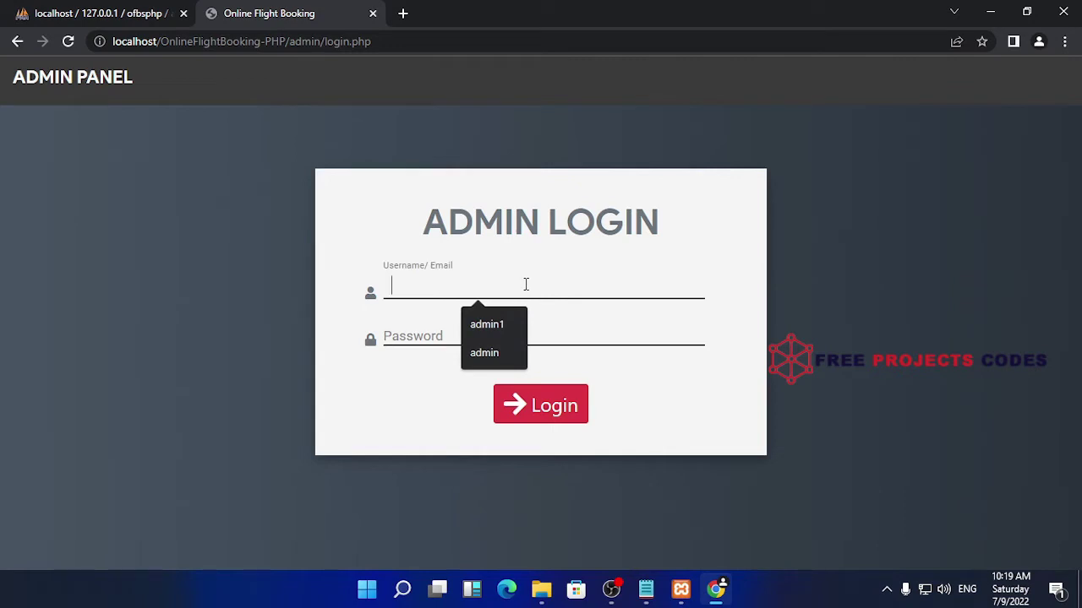
{"action": "left_click", "coordinate": [494, 353]}
{"action": "left_click", "coordinate": [500, 333]}
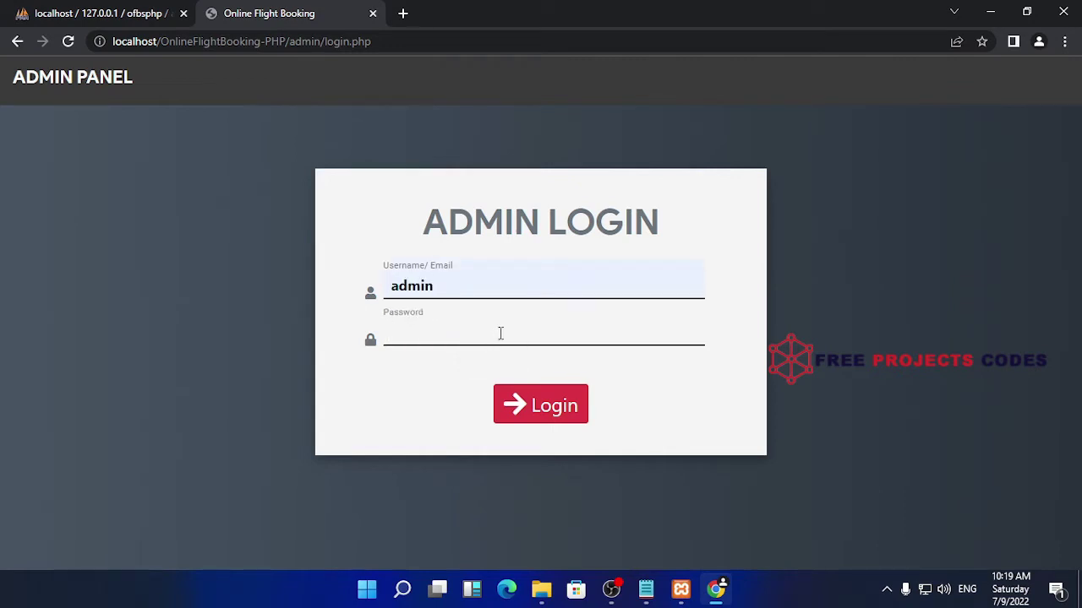
{"action": "type", "text": "admi1234567"}
{"action": "left_click", "coordinate": [545, 407]}
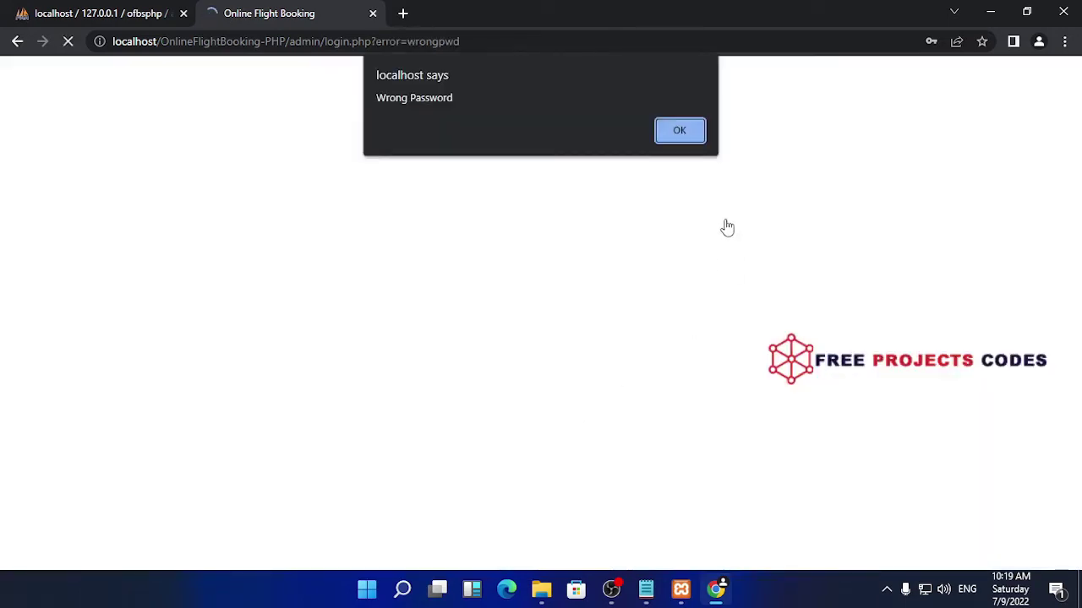
{"action": "left_click", "coordinate": [691, 133]}
Retry the admin login with another password and dismiss the second Wrong Password alert
{"action": "left_click", "coordinate": [474, 290]}
{"action": "left_click", "coordinate": [474, 343]}
{"action": "left_click", "coordinate": [459, 330]}
{"action": "type", "text": "****"}
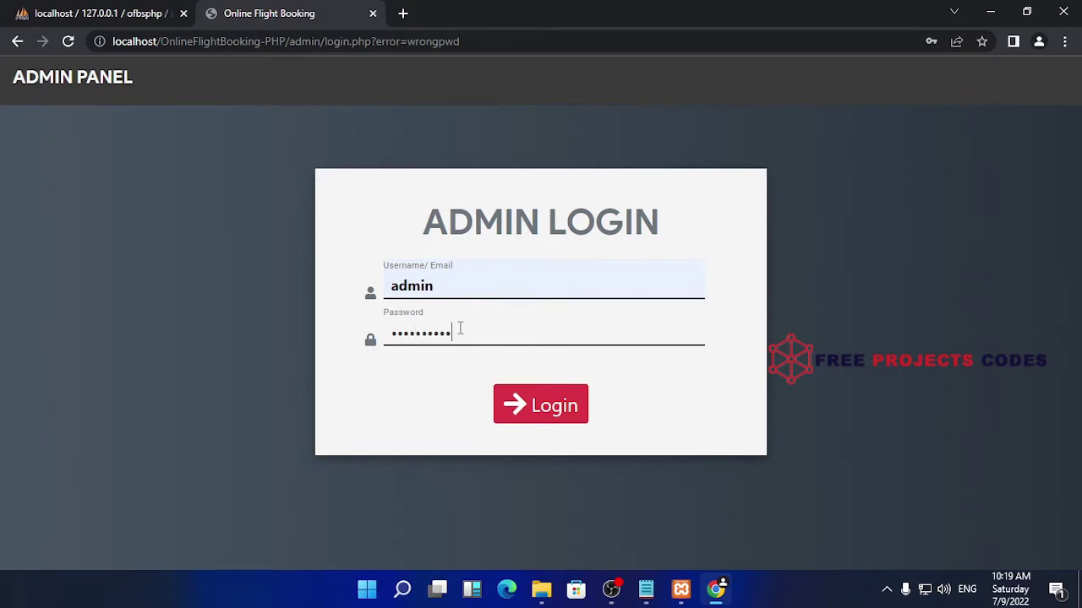
{"action": "type", "text": "******"}
{"action": "left_click", "coordinate": [515, 405]}
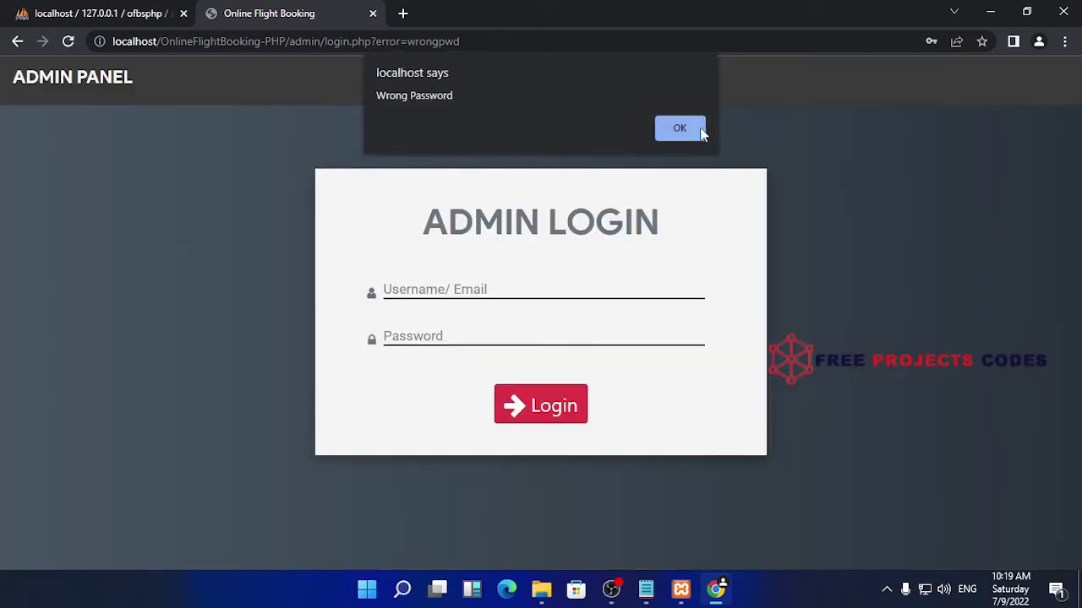
{"action": "left_click", "coordinate": [695, 127]}
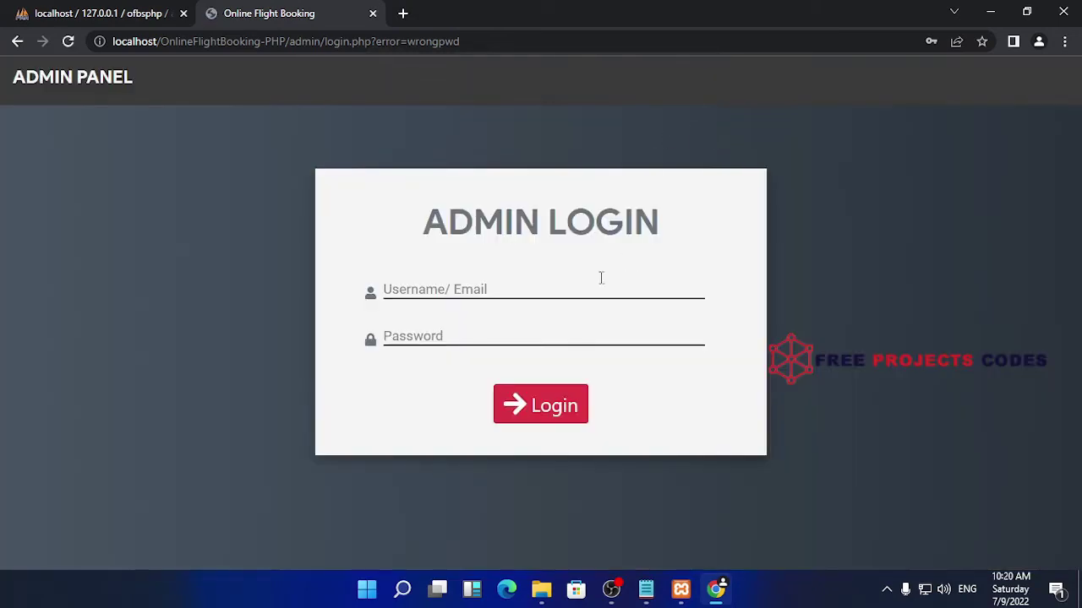
Log in to the admin panel with the saved admin username and its password
{"action": "left_click", "coordinate": [546, 285]}
{"action": "left_click", "coordinate": [510, 348]}
{"action": "left_click", "coordinate": [487, 325]}
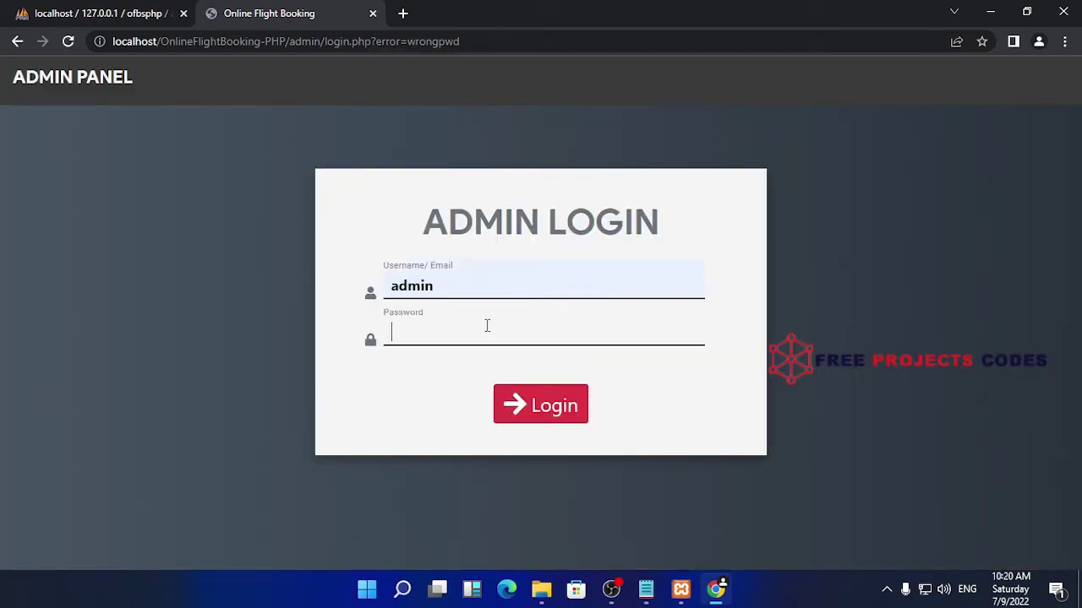
{"action": "type", "text": "1234567"}
{"action": "key", "text": "Return"}
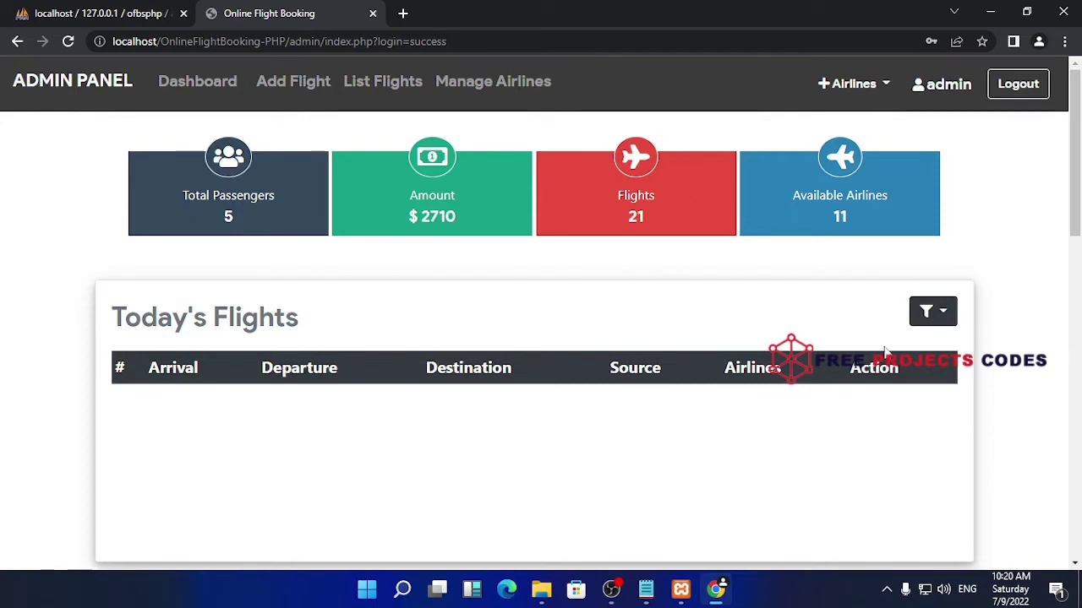
Open the Add Flight Details form, then switch to phpMyAdmin's ofbsphp admin table
{"action": "scroll", "coordinate": [720, 369], "scroll_direction": "down", "scroll_amount": 5}
{"action": "scroll", "coordinate": [723, 372], "scroll_direction": "down", "scroll_amount": 7}
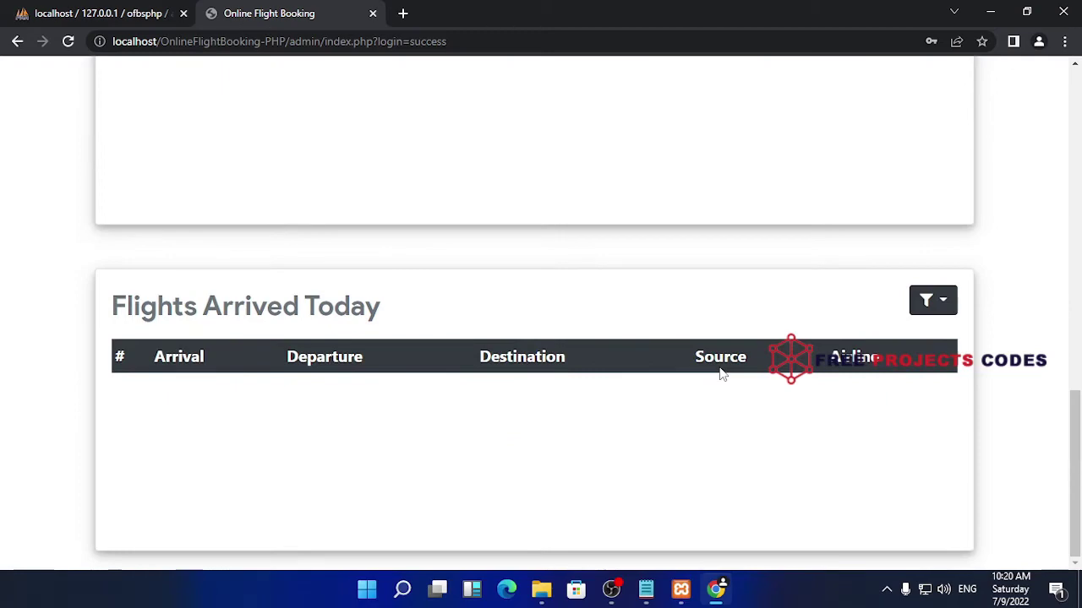
{"action": "scroll", "coordinate": [606, 296], "scroll_direction": "up", "scroll_amount": 7}
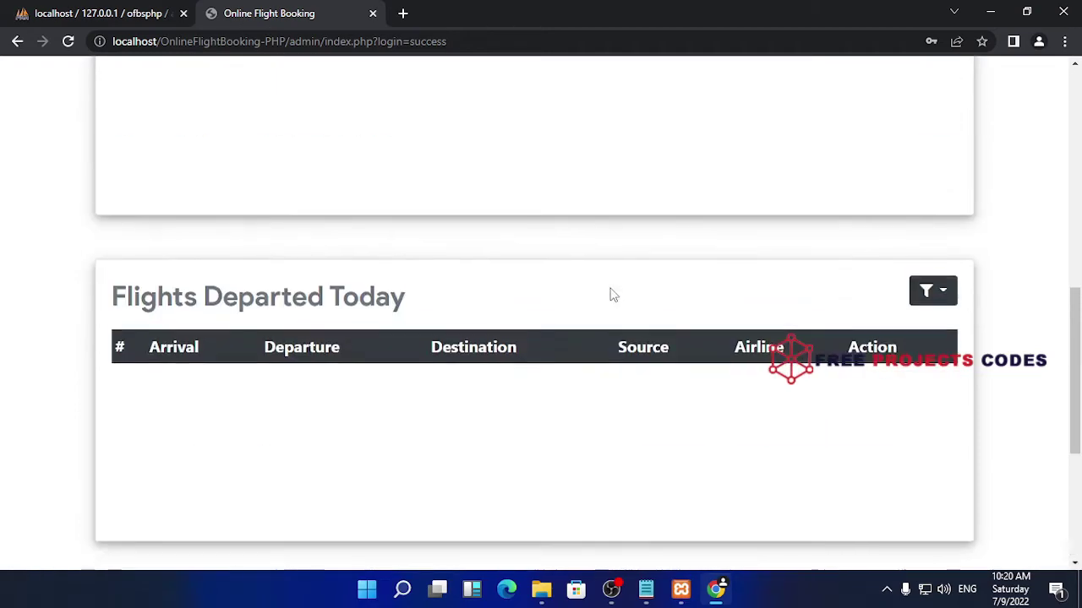
{"action": "scroll", "coordinate": [606, 292], "scroll_direction": "up", "scroll_amount": 3}
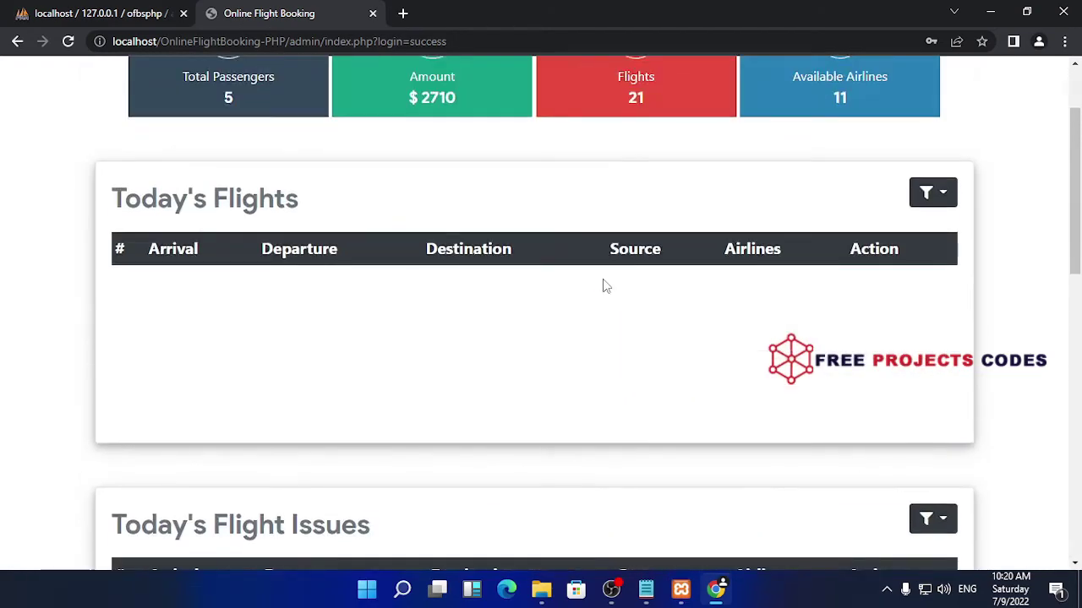
{"action": "scroll", "coordinate": [355, 302], "scroll_direction": "down", "scroll_amount": 3}
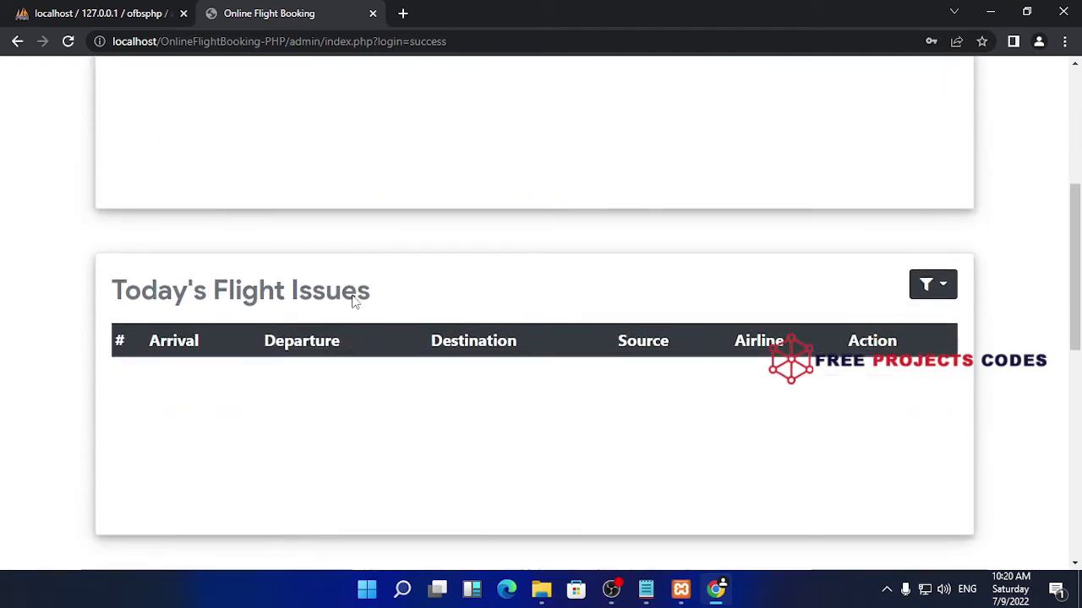
{"action": "scroll", "coordinate": [460, 300], "scroll_direction": "down", "scroll_amount": 1}
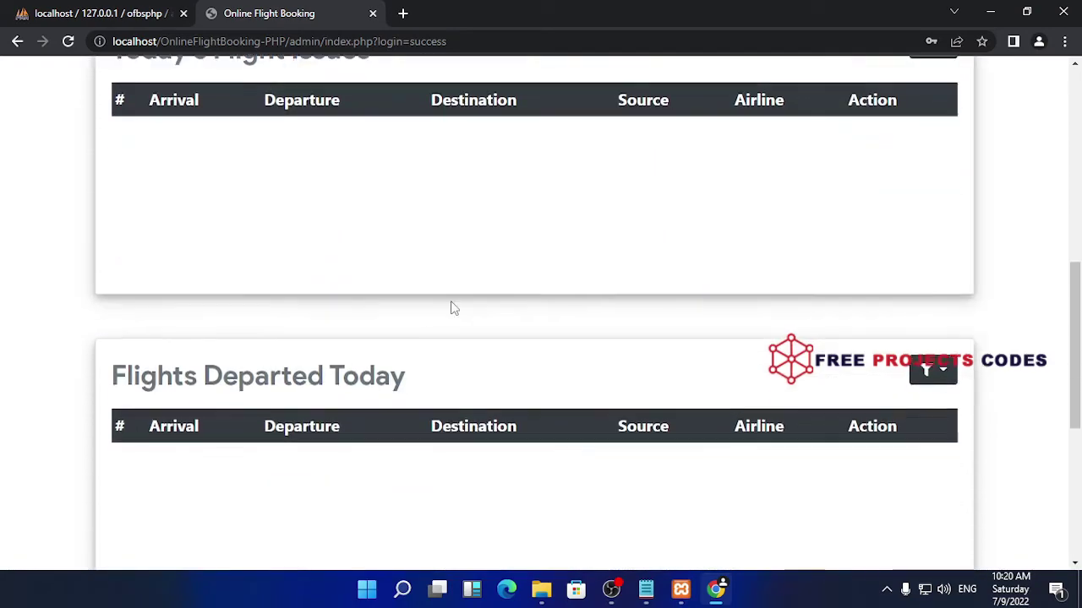
{"action": "scroll", "coordinate": [498, 371], "scroll_direction": "down", "scroll_amount": 4}
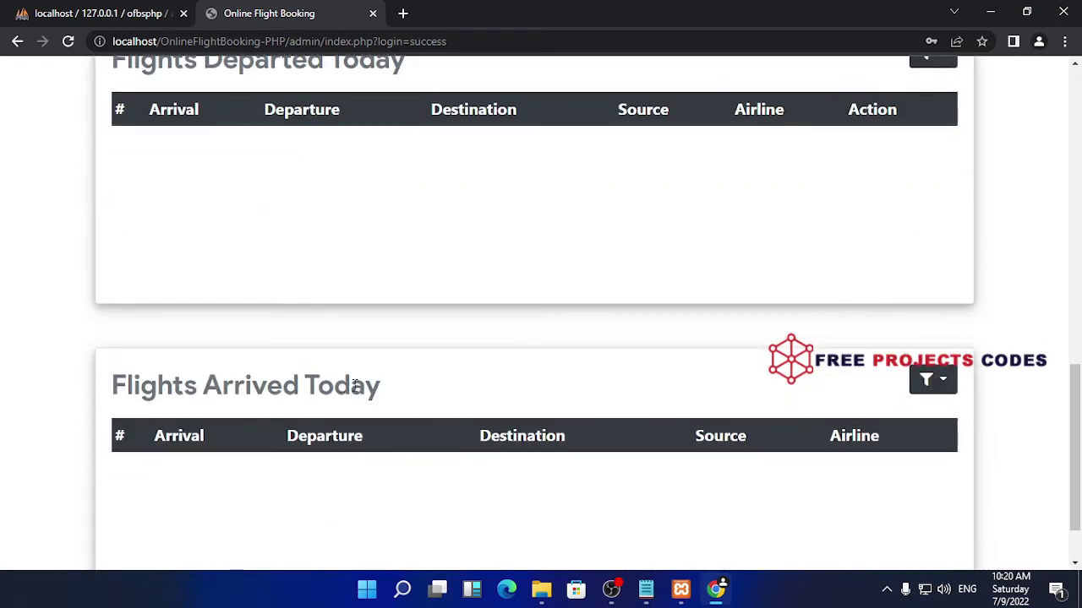
{"action": "scroll", "coordinate": [487, 389], "scroll_direction": "up", "scroll_amount": 10}
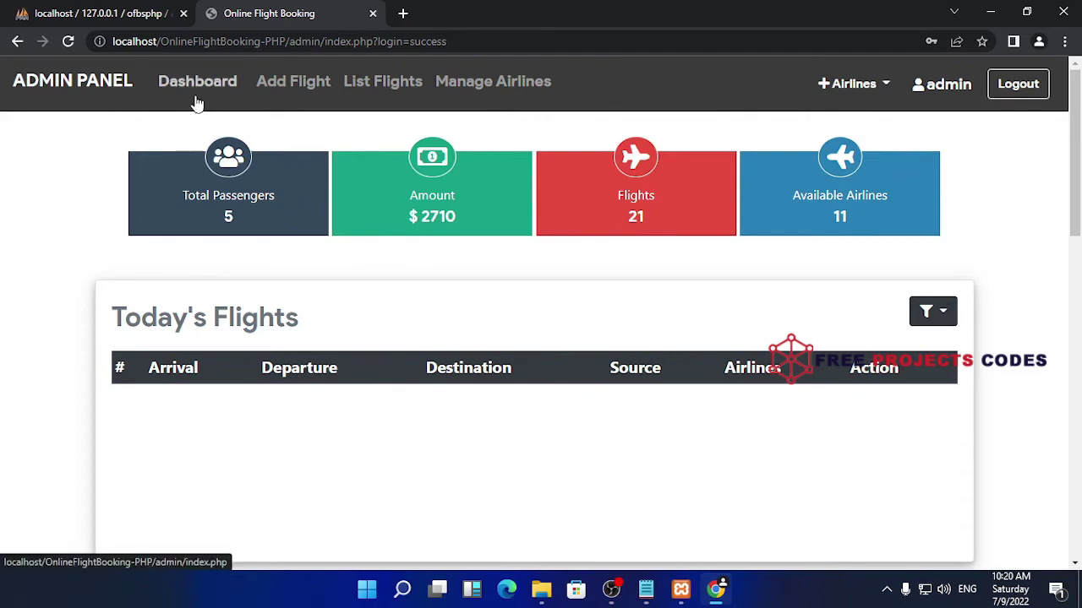
{"action": "left_click", "coordinate": [284, 83]}
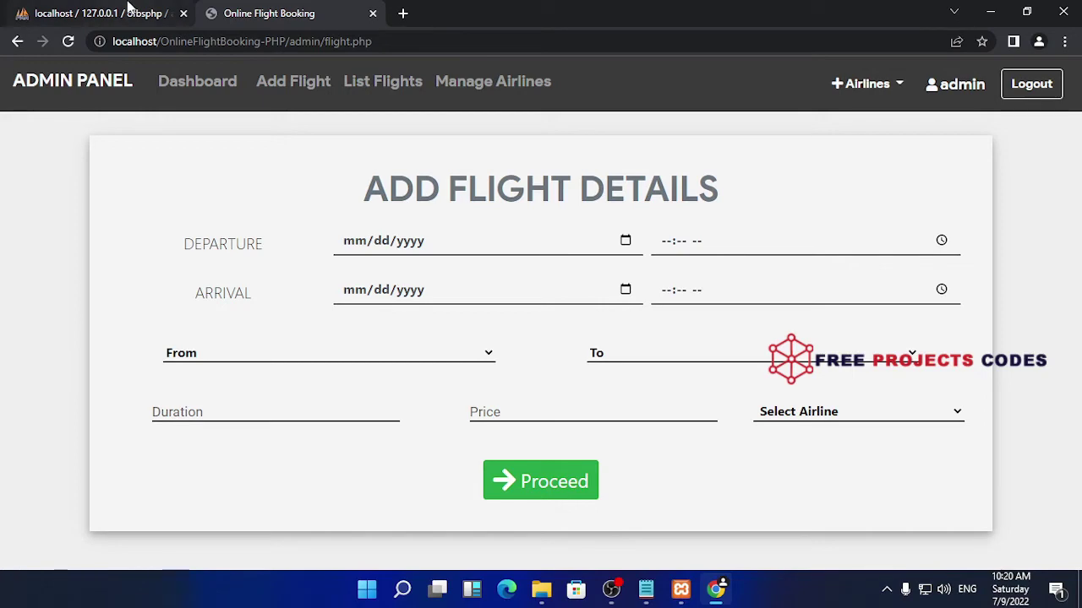
{"action": "left_click", "coordinate": [129, 9]}
{"action": "left_click", "coordinate": [268, 20]}
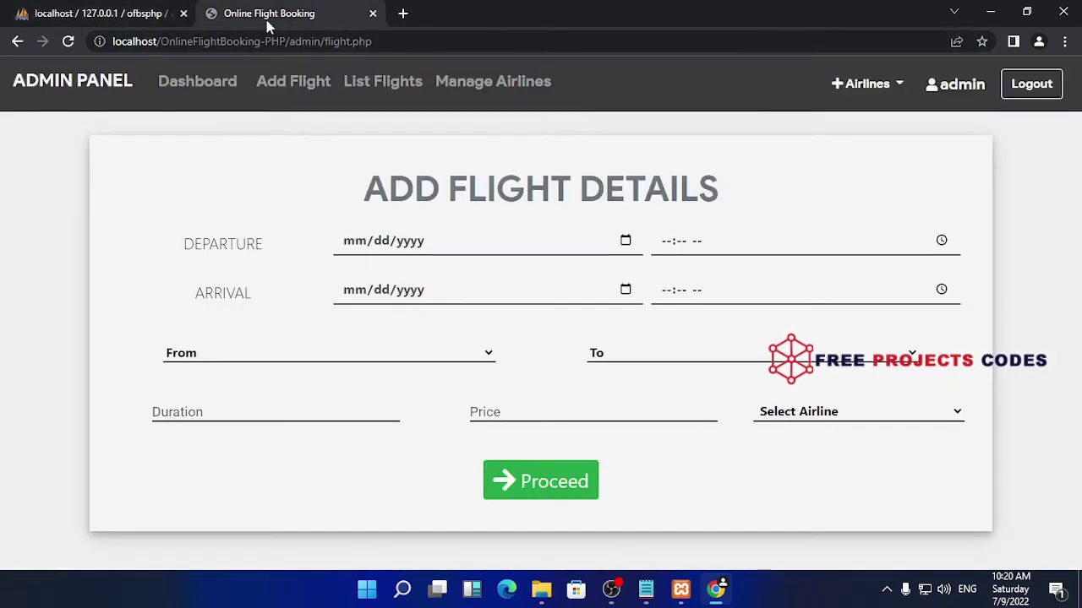
{"action": "left_click", "coordinate": [116, 10]}
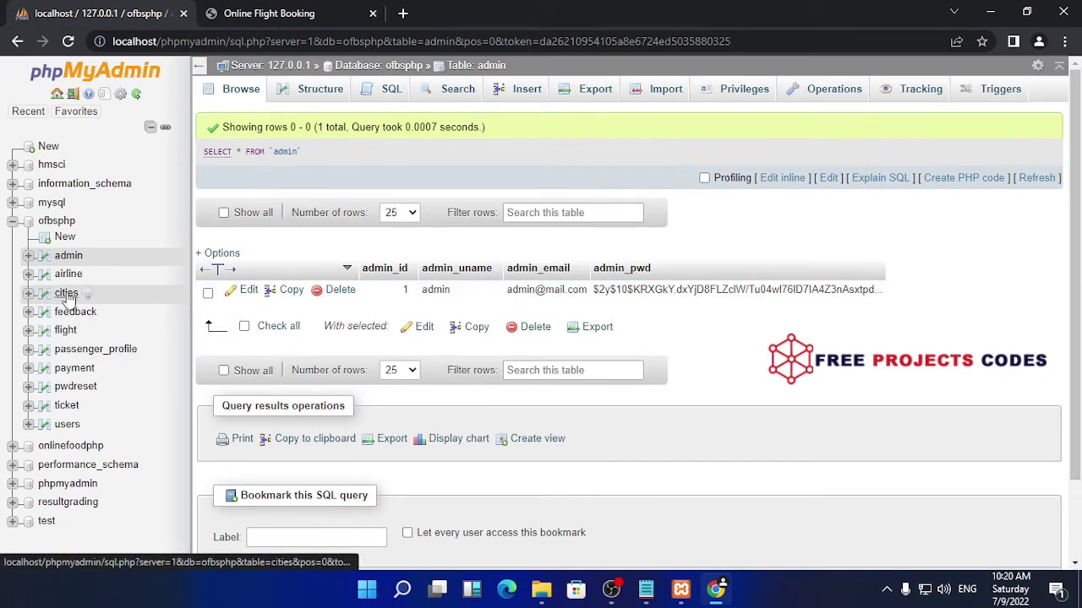
Browse the ofbsphp users table (five accounts) and admin table, then return to Add Flight Details
{"action": "left_click", "coordinate": [68, 424]}
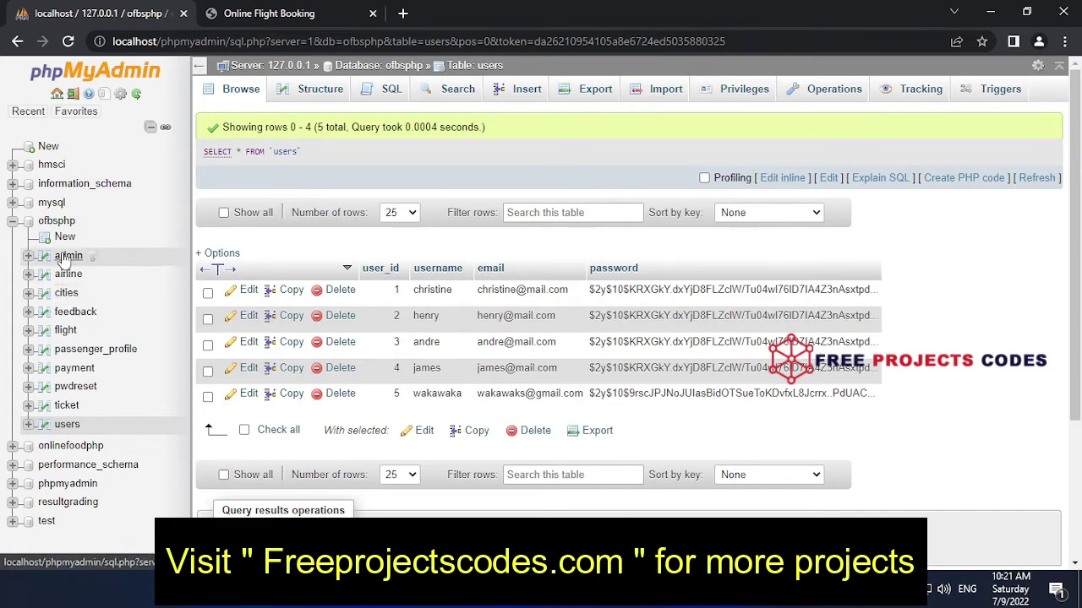
{"action": "left_click", "coordinate": [66, 256]}
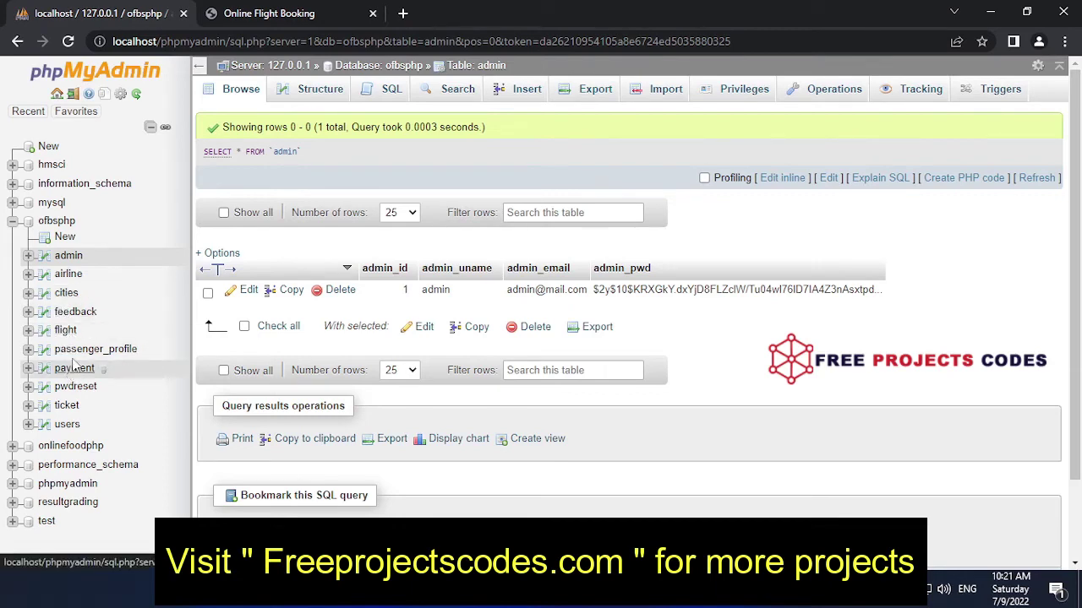
{"action": "left_click", "coordinate": [71, 429]}
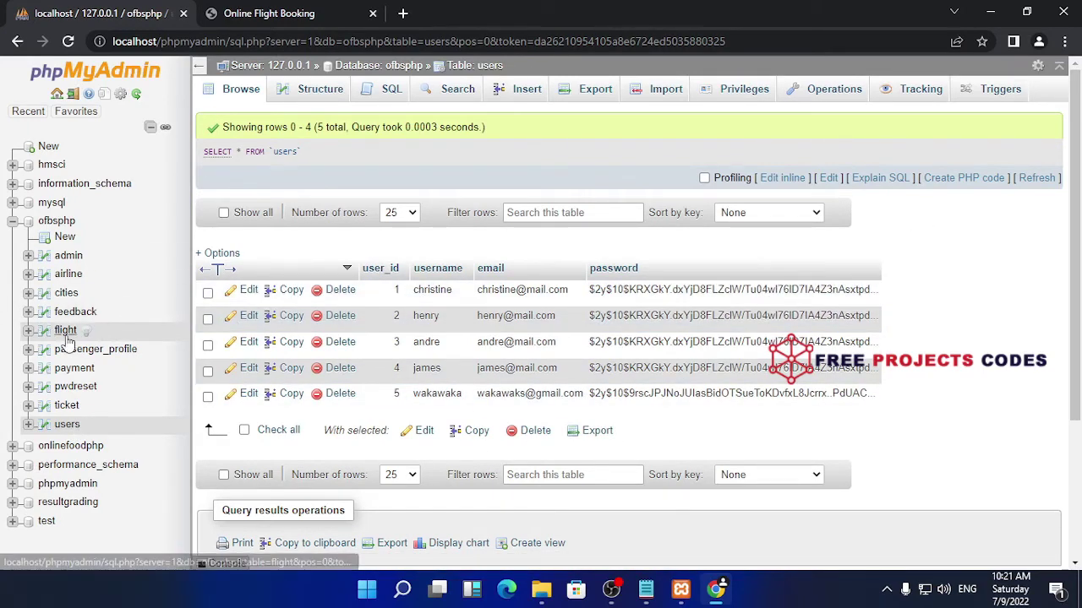
{"action": "scroll", "coordinate": [74, 349], "scroll_direction": "down", "scroll_amount": 2}
{"action": "scroll", "coordinate": [74, 348], "scroll_direction": "up", "scroll_amount": 1}
{"action": "scroll", "coordinate": [74, 348], "scroll_direction": "up", "scroll_amount": 1}
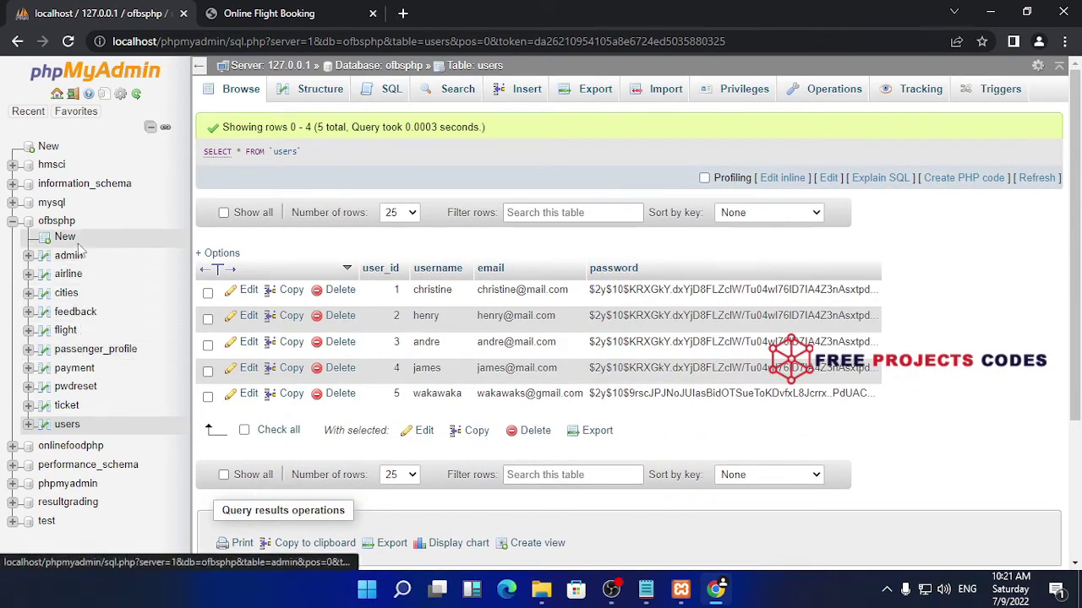
{"action": "scroll", "coordinate": [304, 355], "scroll_direction": "down", "scroll_amount": 3}
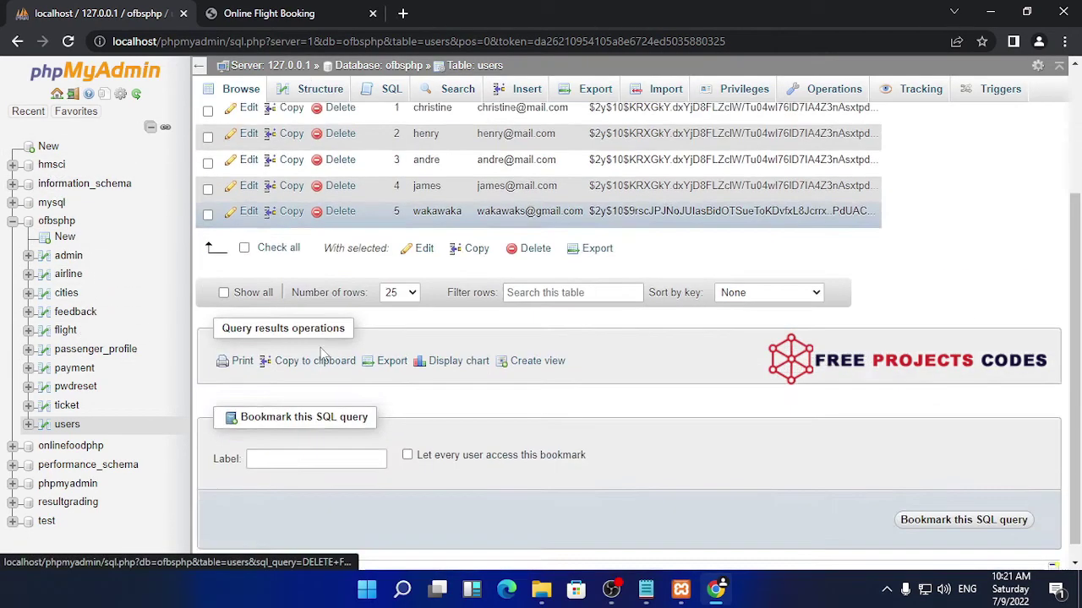
{"action": "scroll", "coordinate": [68, 406], "scroll_direction": "up", "scroll_amount": 3}
{"action": "scroll", "coordinate": [68, 406], "scroll_direction": "down", "scroll_amount": 3}
{"action": "scroll", "coordinate": [61, 404], "scroll_direction": "up", "scroll_amount": 3}
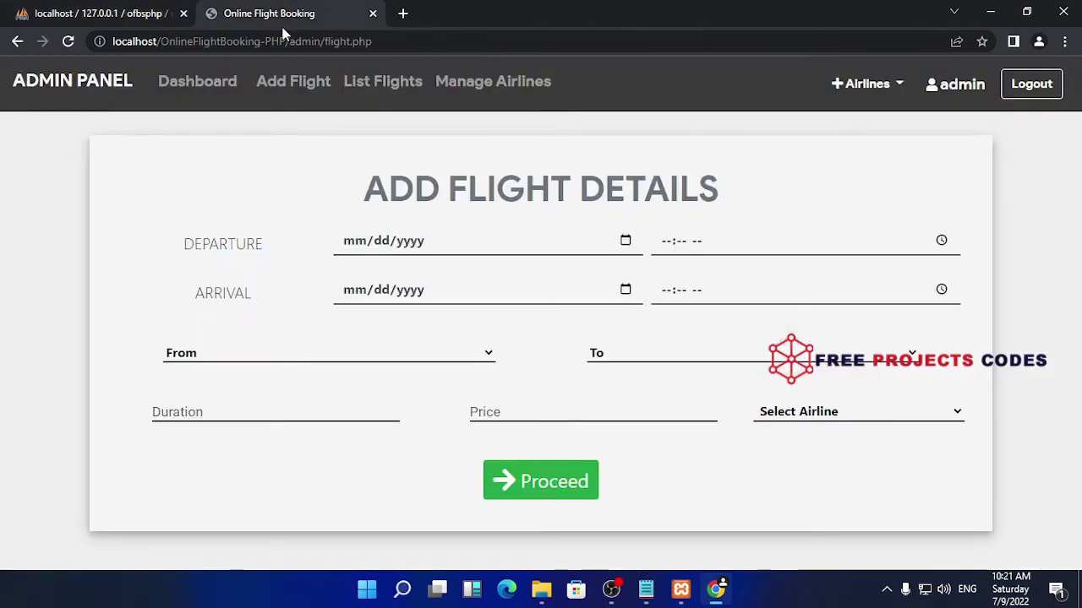
{"action": "left_click", "coordinate": [303, 11]}
Open the Flight List and delete flight 21
{"action": "left_click", "coordinate": [390, 85]}
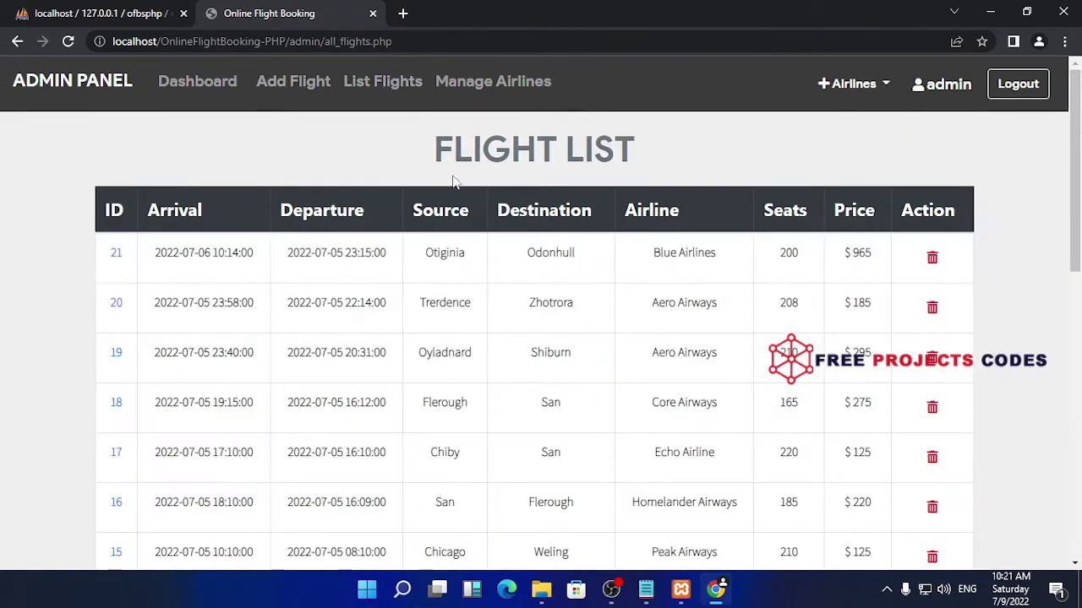
{"action": "scroll", "coordinate": [553, 344], "scroll_direction": "down", "scroll_amount": 2}
{"action": "scroll", "coordinate": [547, 347], "scroll_direction": "up", "scroll_amount": 1}
{"action": "scroll", "coordinate": [546, 347], "scroll_direction": "up", "scroll_amount": 1}
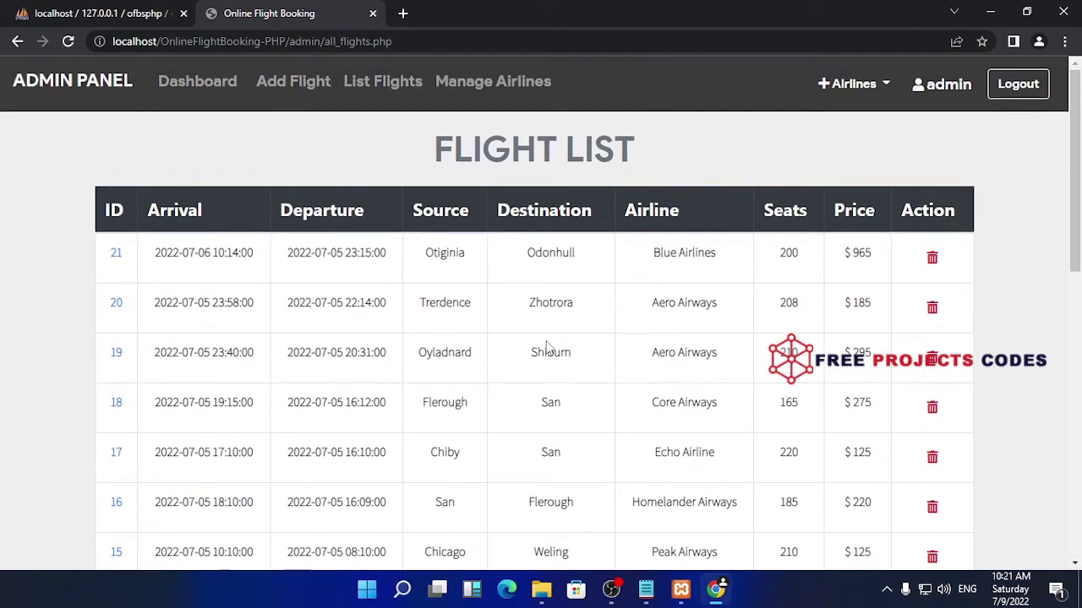
{"action": "left_click", "coordinate": [934, 260]}
Try deleting flights 20 and 1, scrolling through the remaining flights 1 to 20
{"action": "left_click", "coordinate": [932, 261]}
{"action": "left_click", "coordinate": [932, 262]}
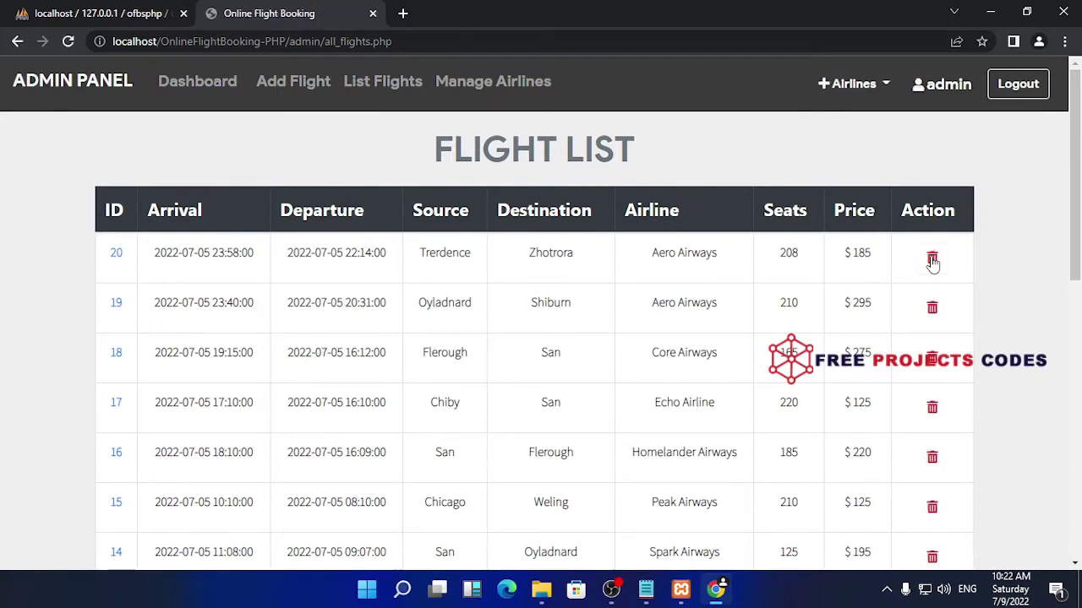
{"action": "scroll", "coordinate": [739, 321], "scroll_direction": "down", "scroll_amount": 8}
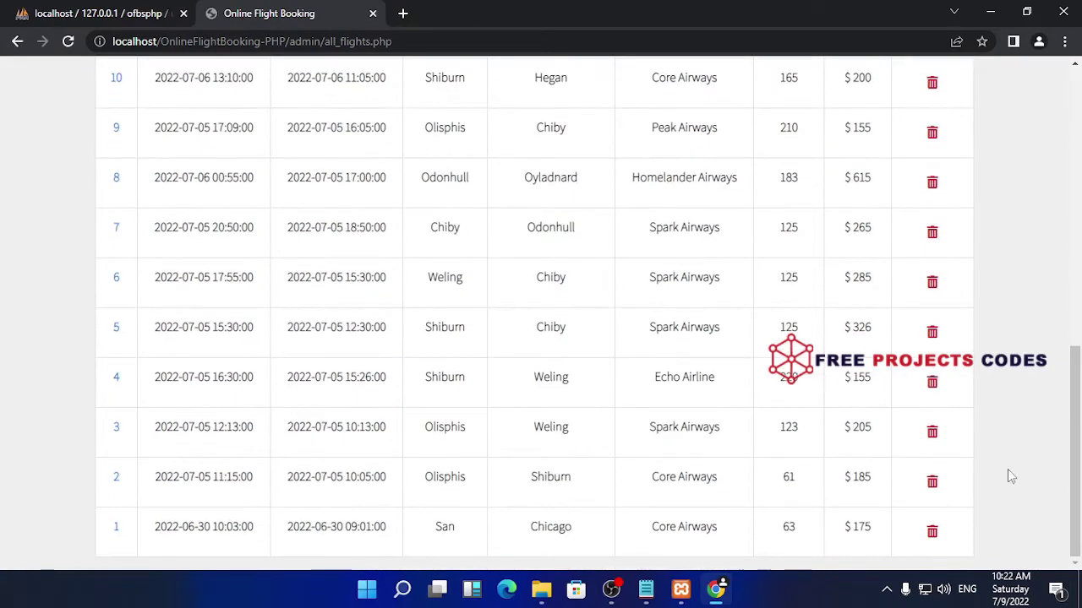
{"action": "left_click", "coordinate": [932, 530]}
{"action": "scroll", "coordinate": [818, 414], "scroll_direction": "down", "scroll_amount": 5}
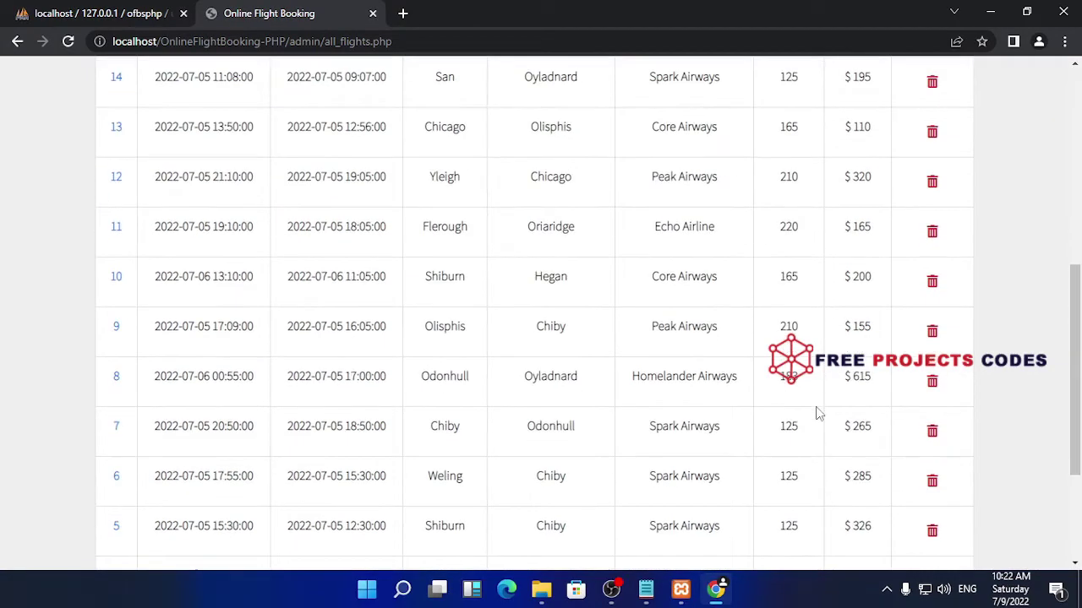
{"action": "scroll", "coordinate": [817, 414], "scroll_direction": "down", "scroll_amount": 3}
{"action": "scroll", "coordinate": [817, 414], "scroll_direction": "up", "scroll_amount": 1}
{"action": "scroll", "coordinate": [817, 414], "scroll_direction": "down", "scroll_amount": 1}
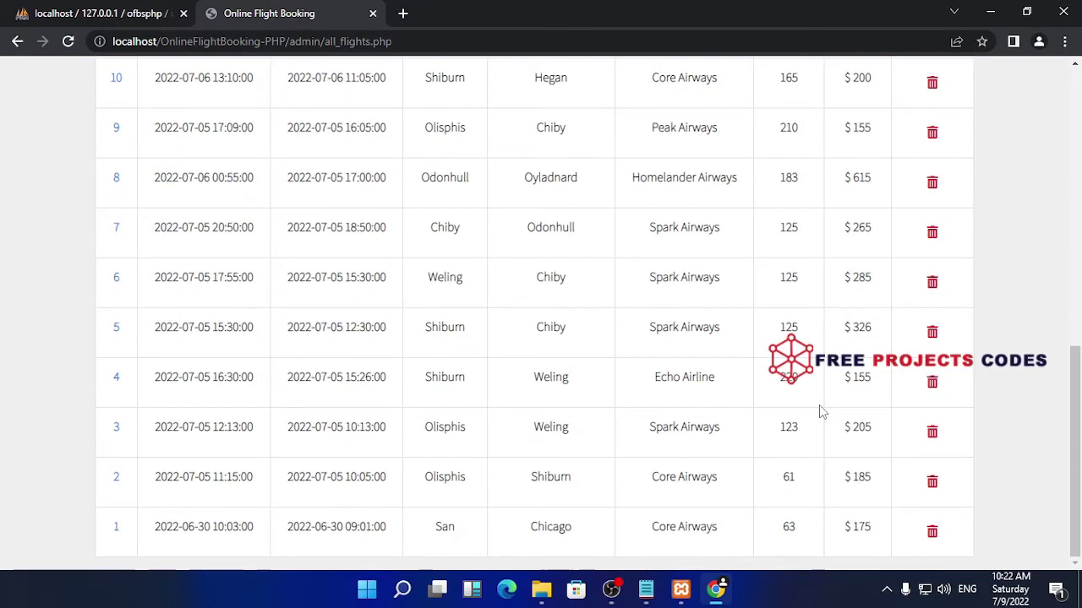
{"action": "scroll", "coordinate": [820, 411], "scroll_direction": "up", "scroll_amount": 8}
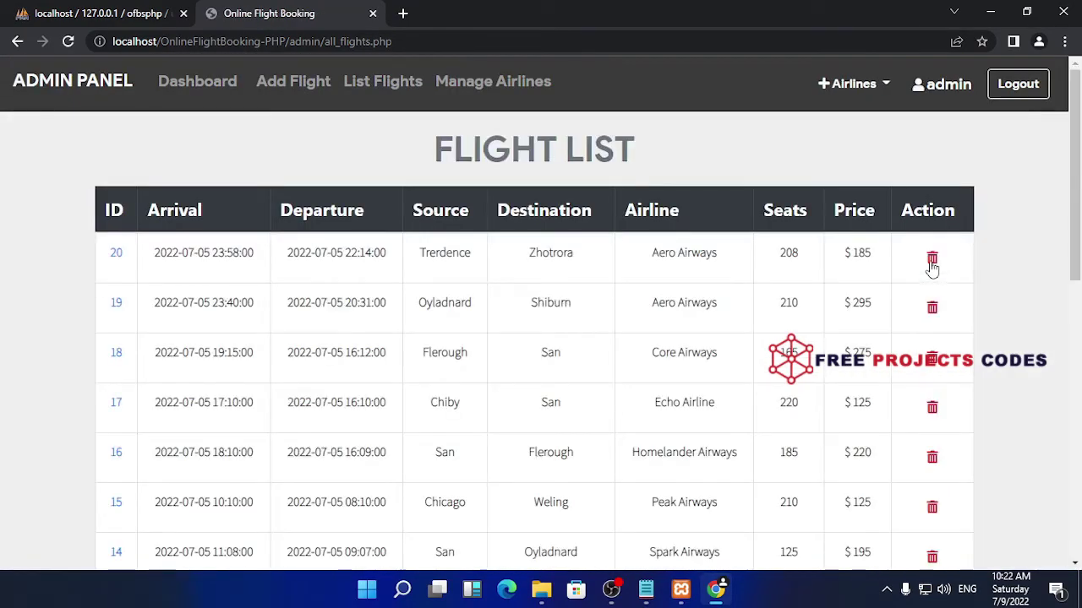
{"action": "scroll", "coordinate": [604, 338], "scroll_direction": "down", "scroll_amount": 4}
{"action": "scroll", "coordinate": [603, 341], "scroll_direction": "up", "scroll_amount": 5}
Open a fresh Add Flight form and set departure and arrival dates to 07/10/2022
{"action": "left_click", "coordinate": [186, 83]}
{"action": "left_click", "coordinate": [278, 84]}
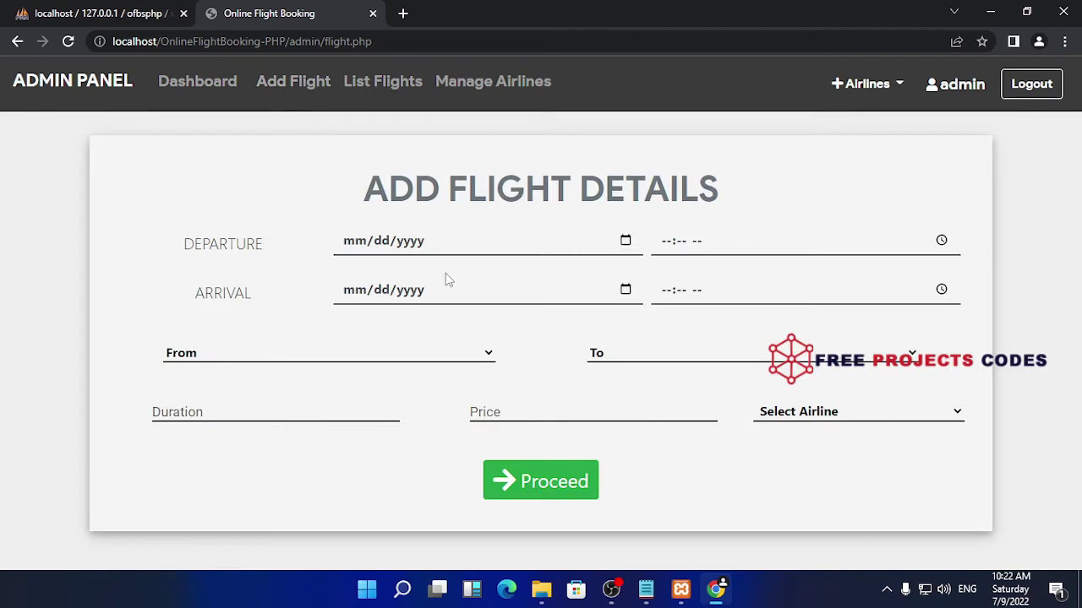
{"action": "left_click", "coordinate": [448, 242]}
{"action": "left_click", "coordinate": [622, 247]}
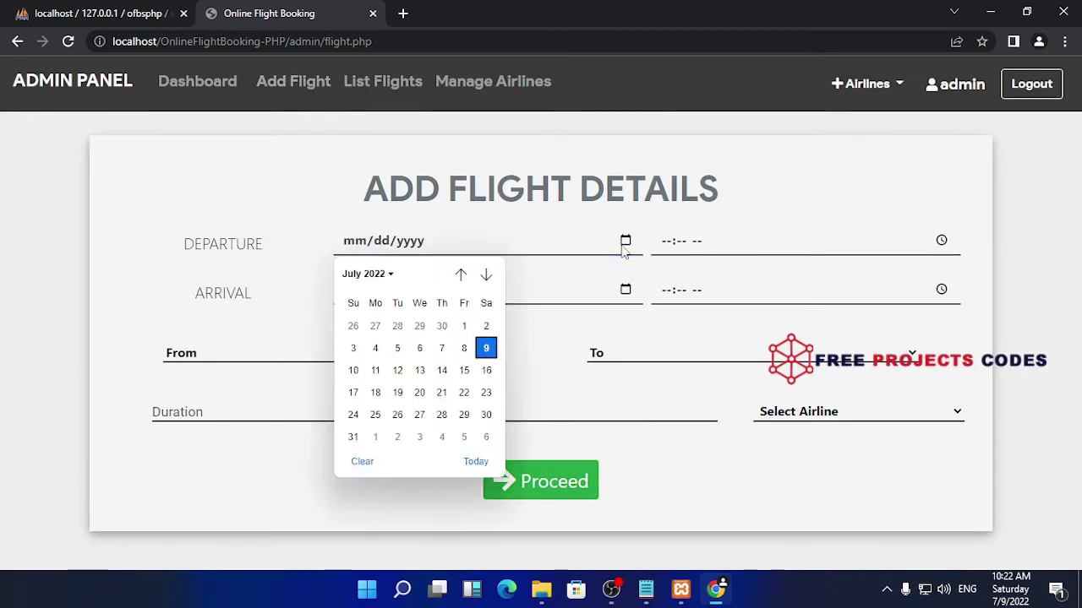
{"action": "left_click", "coordinate": [353, 371]}
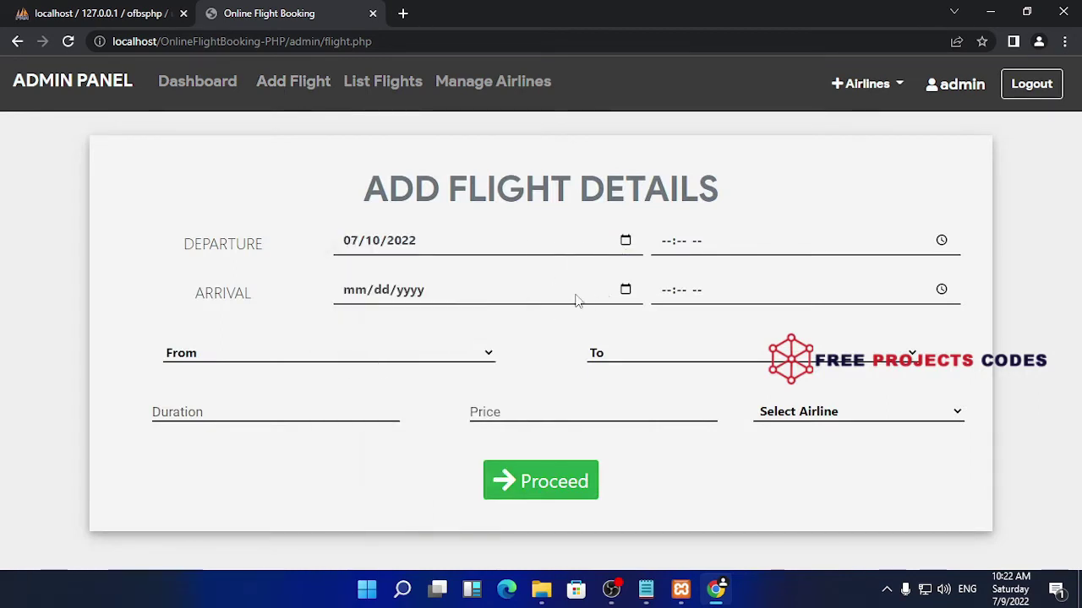
{"action": "left_click", "coordinate": [626, 290]}
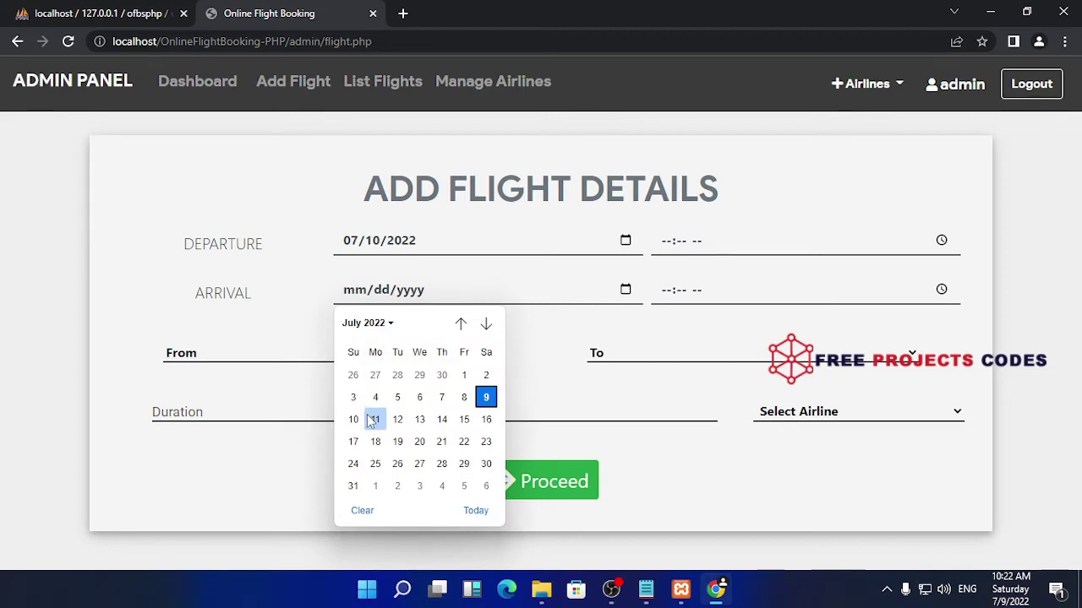
{"action": "left_click", "coordinate": [353, 419]}
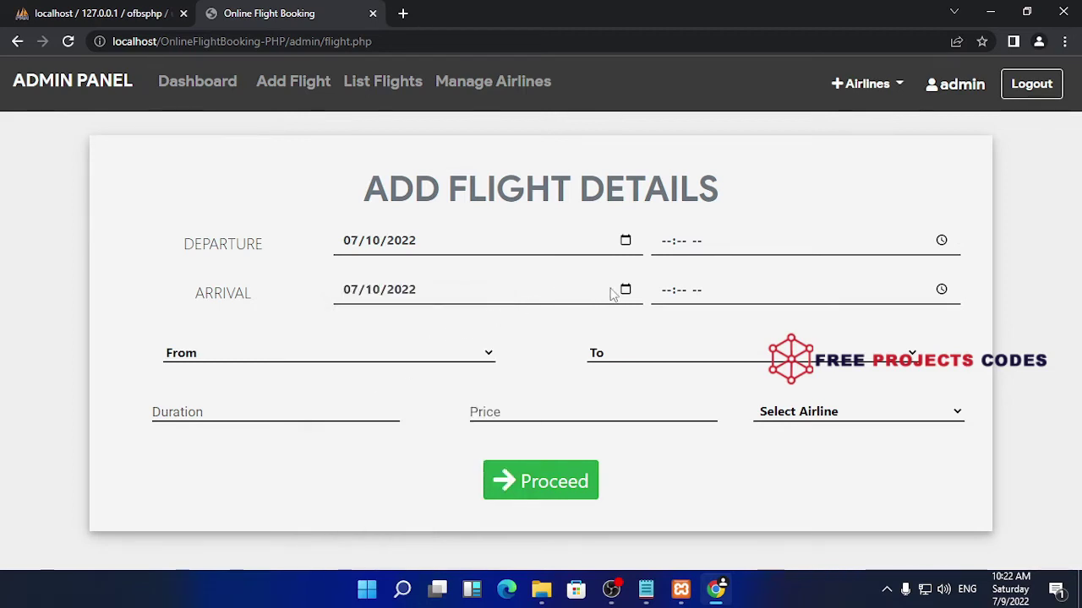
Set departure time 5:30 PM and arrival time 9:00 PM
{"action": "left_click", "coordinate": [710, 253]}
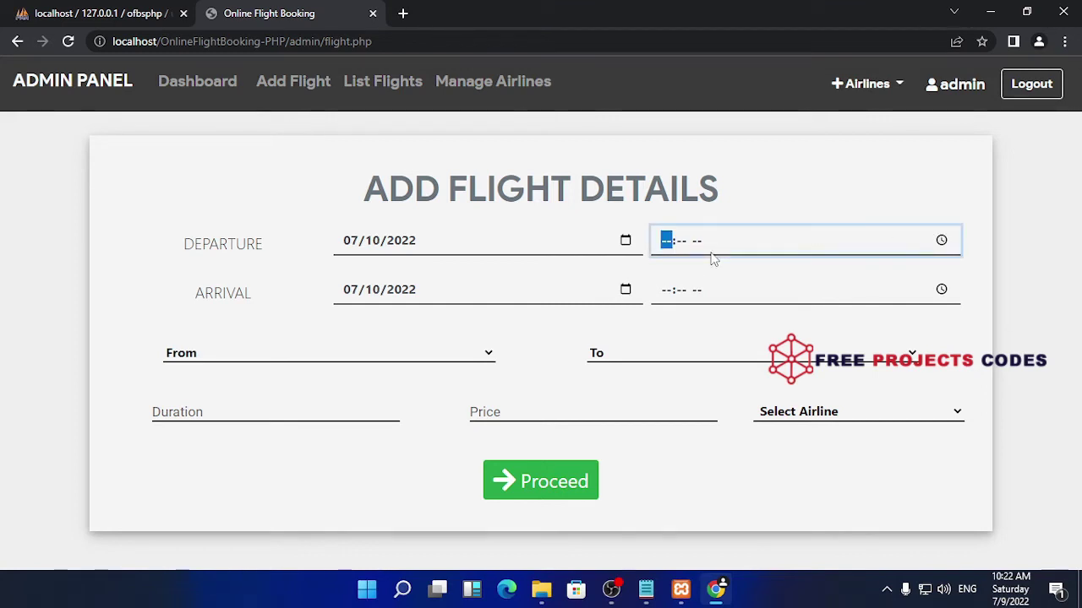
{"action": "left_click", "coordinate": [685, 290]}
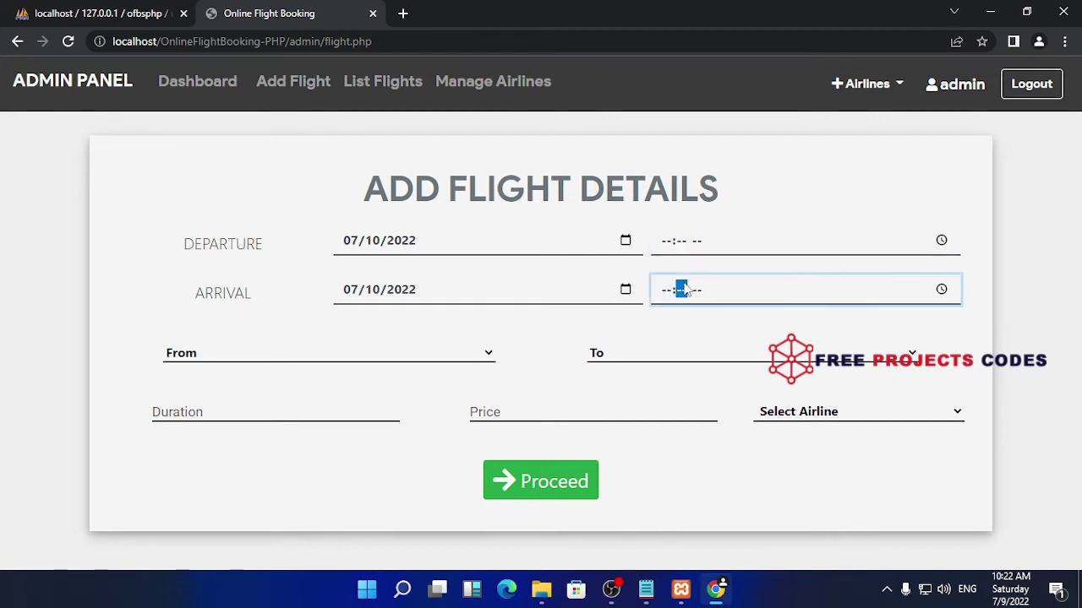
{"action": "left_click", "coordinate": [671, 241]}
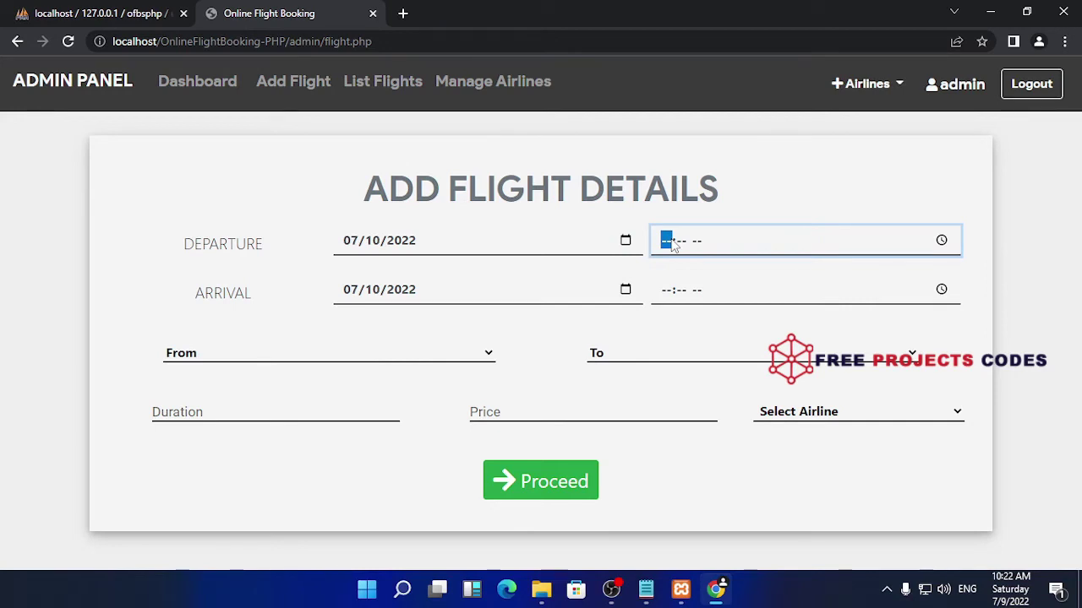
{"action": "type", "text": "05:30"}
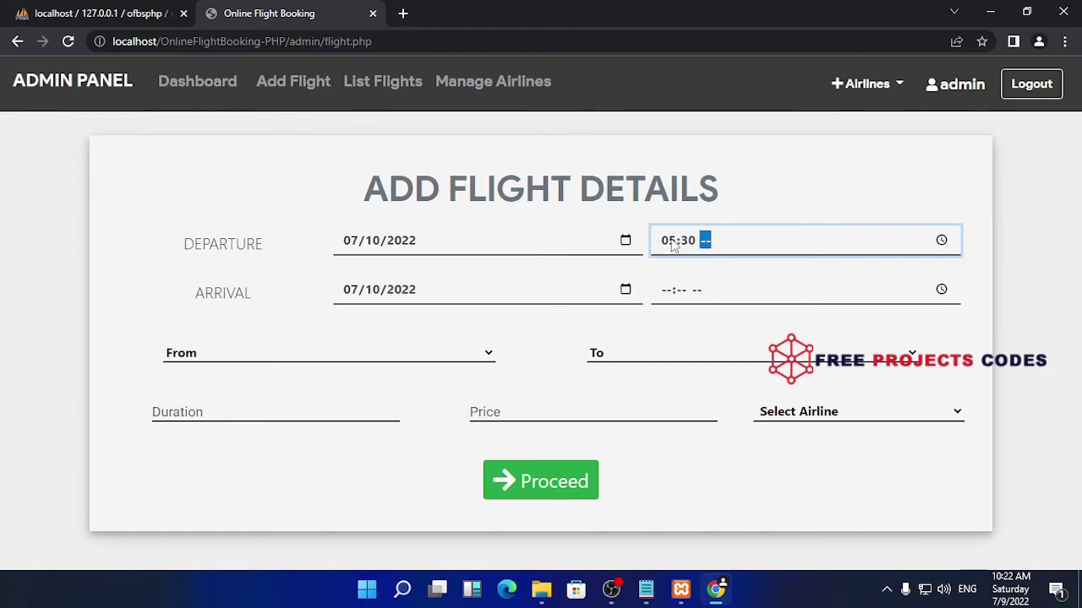
{"action": "type", "text": "p"}
{"action": "left_click", "coordinate": [667, 290]}
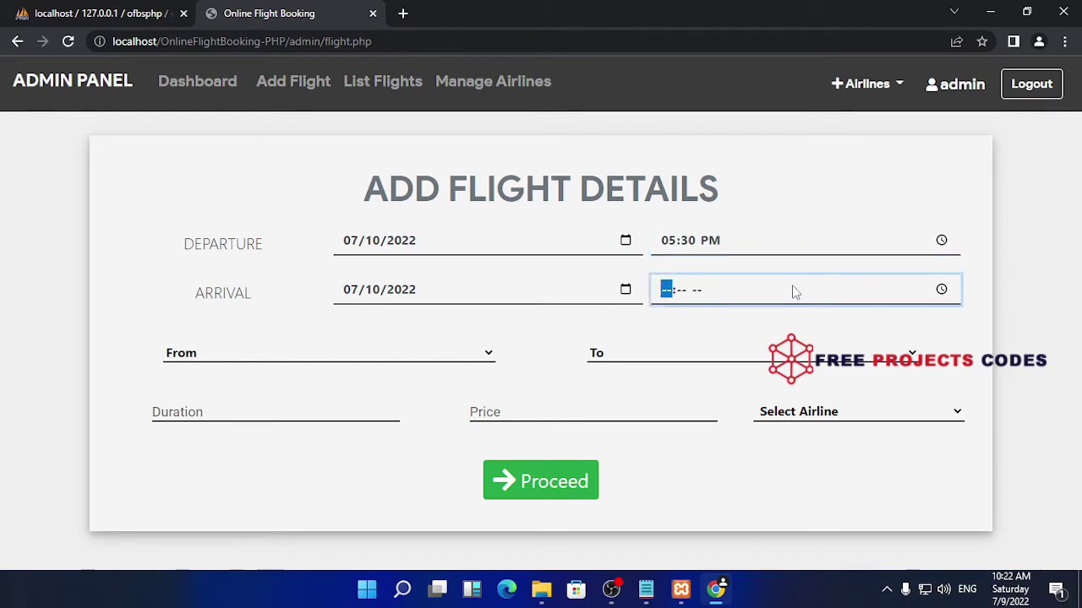
{"action": "type", "text": "9"}
{"action": "type", "text": "0"}
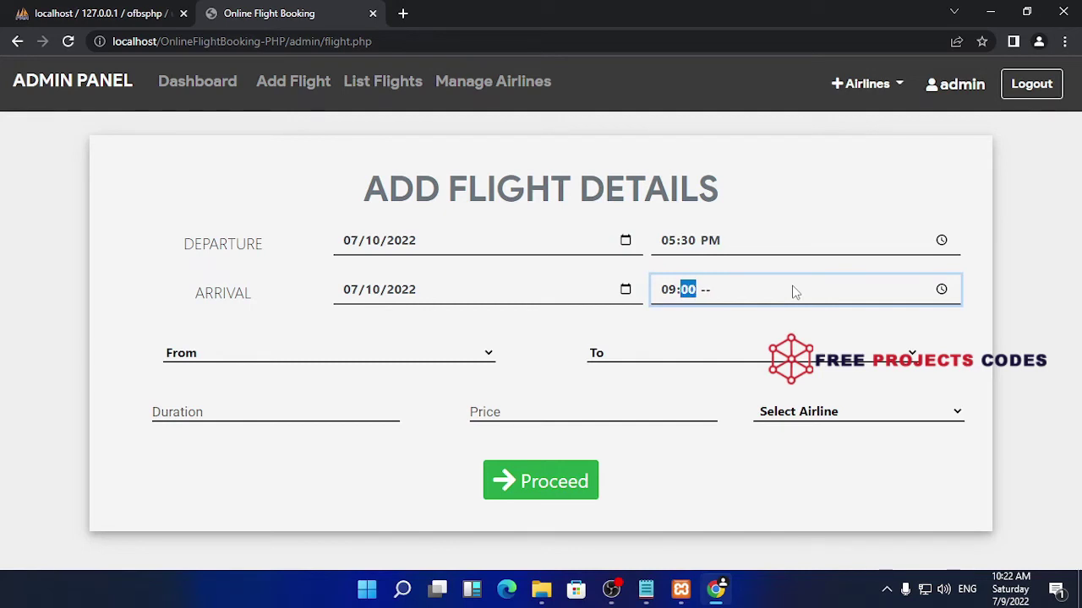
{"action": "type", "text": "0p"}
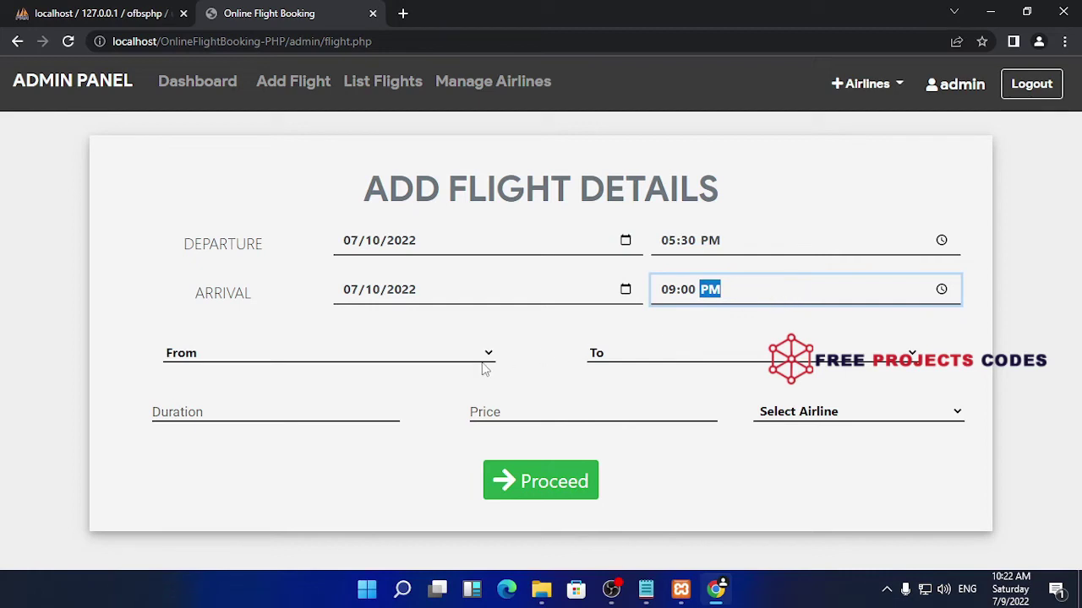
Set the route from San Jose to Chicago with a 3 hours duration
{"action": "left_click", "coordinate": [481, 364]}
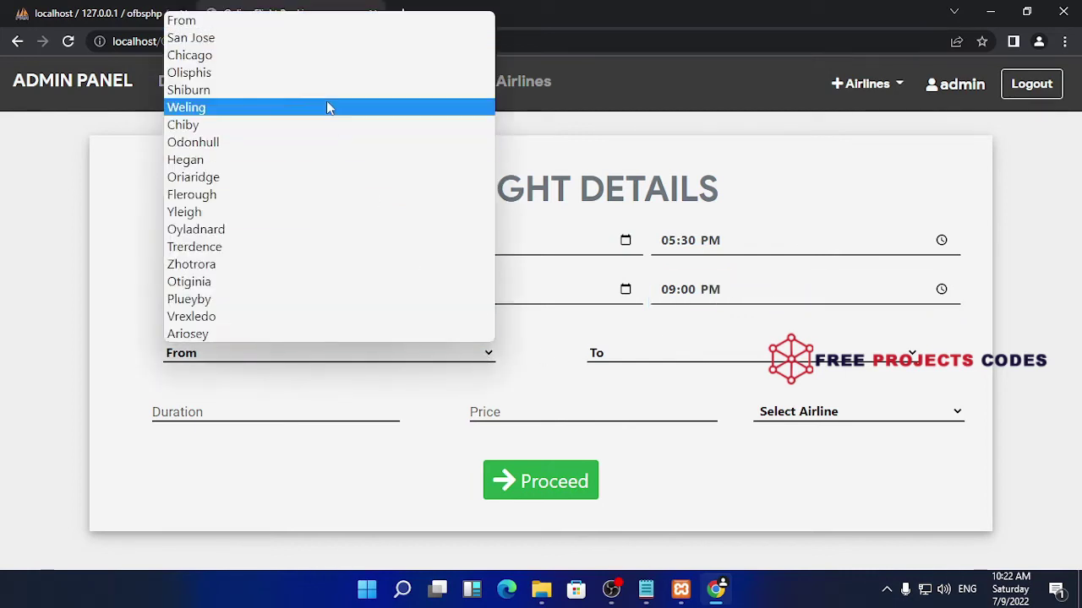
{"action": "left_click", "coordinate": [314, 38]}
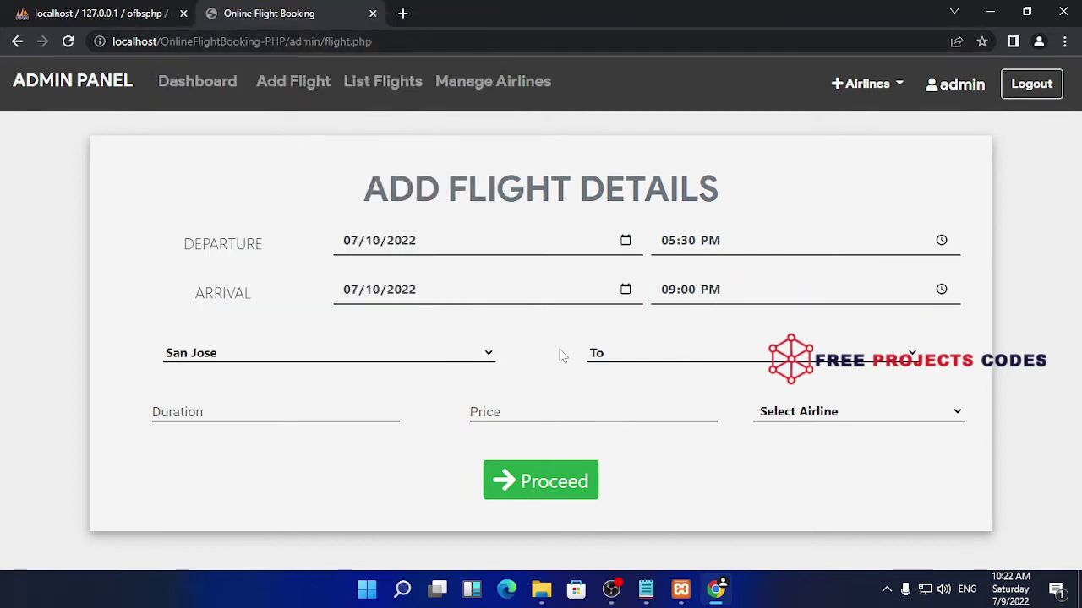
{"action": "left_click", "coordinate": [767, 359]}
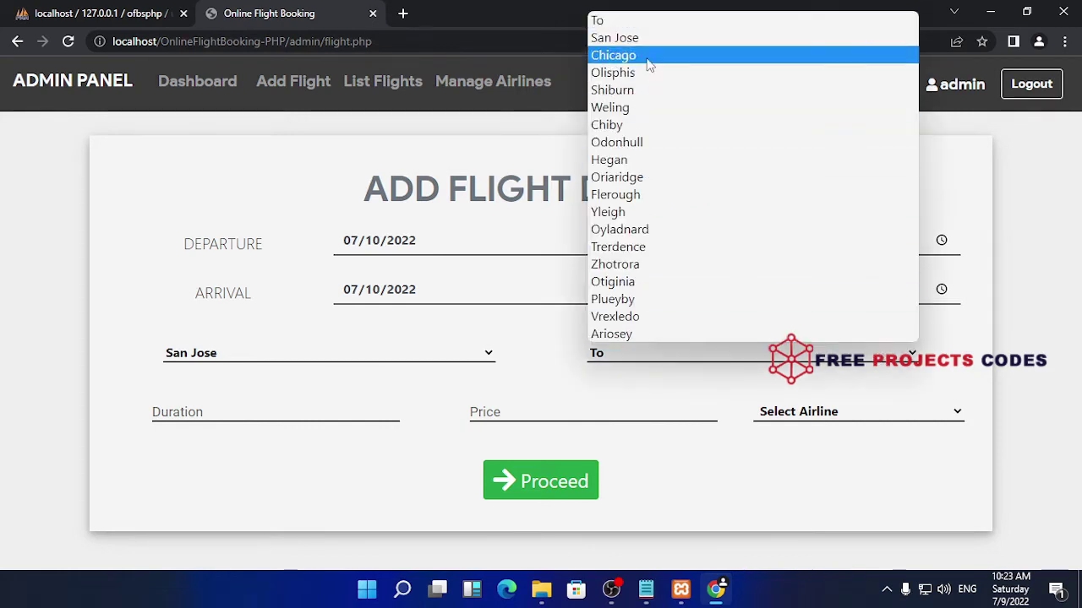
{"action": "left_click", "coordinate": [647, 58]}
{"action": "left_click", "coordinate": [366, 408]}
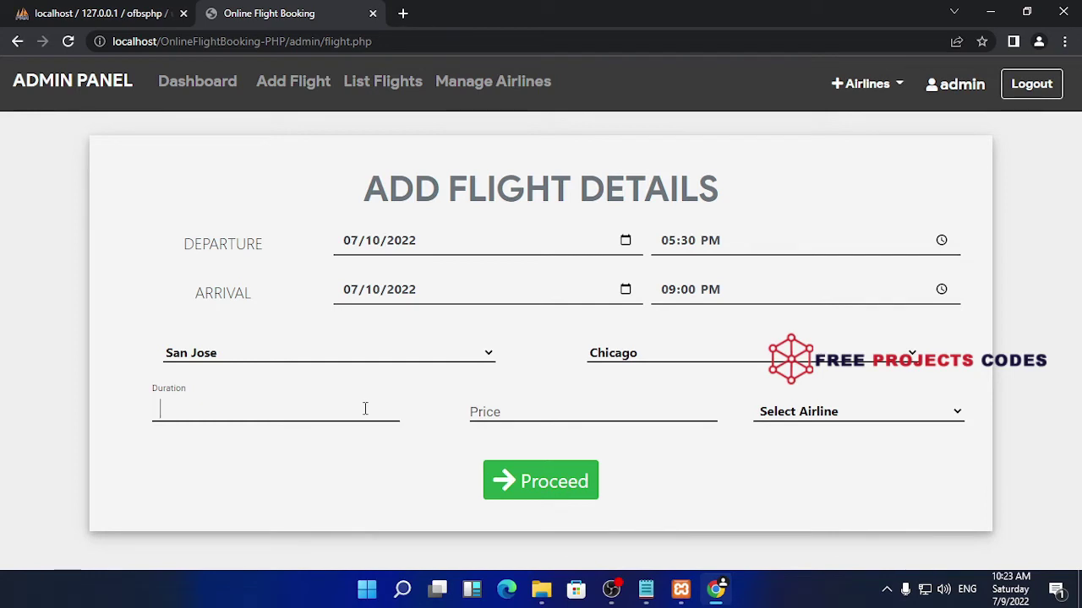
{"action": "type", "text": "3 hours"}
Enter price 1500, choose Core Airways, and submit the flight
{"action": "left_click", "coordinate": [591, 400]}
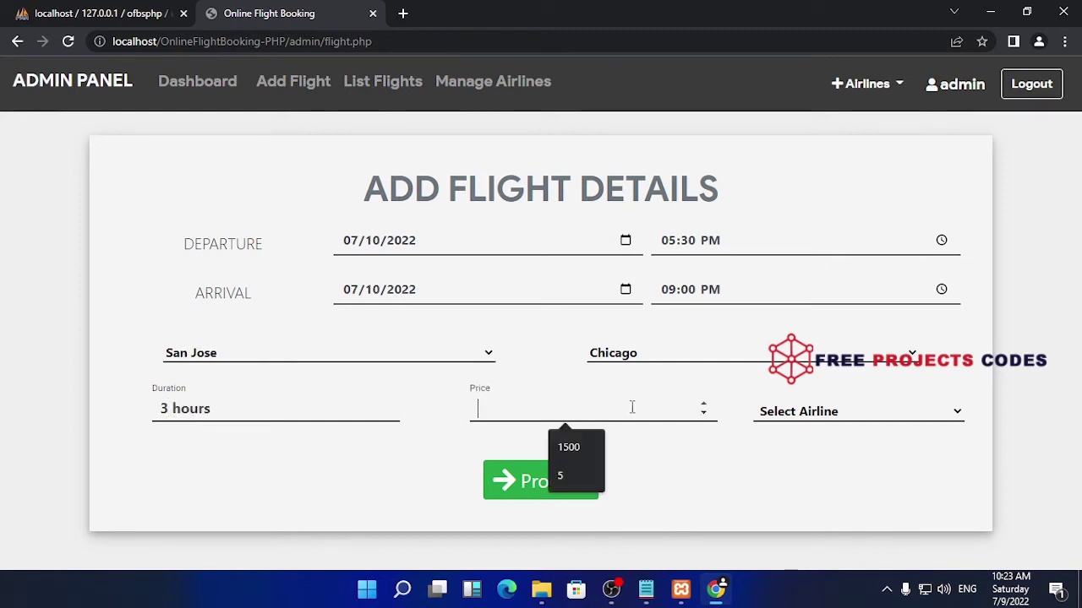
{"action": "left_click", "coordinate": [578, 443]}
{"action": "left_click", "coordinate": [812, 414]}
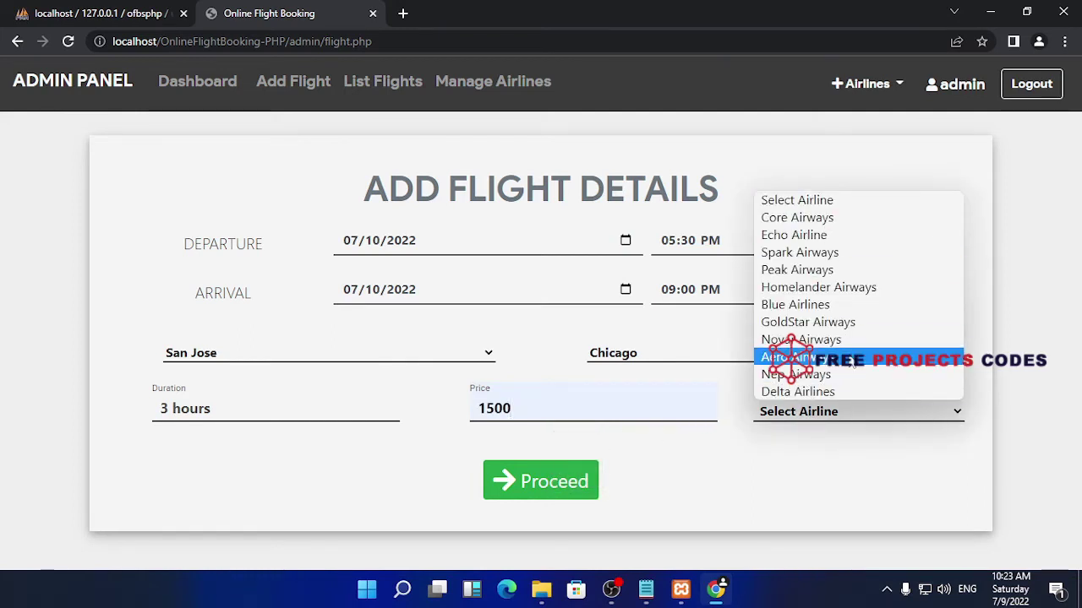
{"action": "left_click", "coordinate": [838, 222]}
{"action": "left_click", "coordinate": [538, 480]}
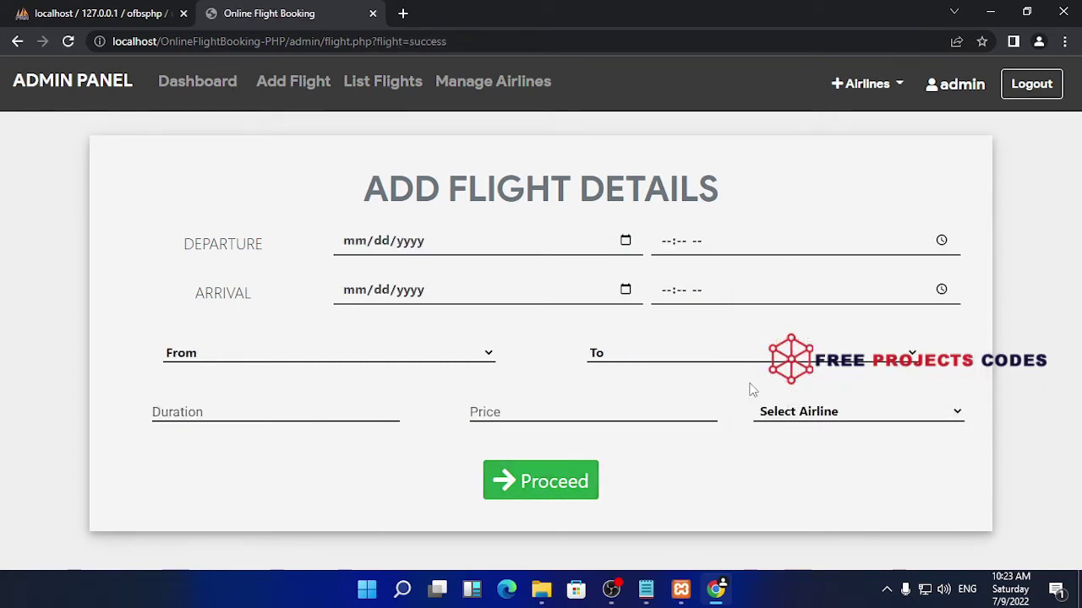
Check the Flight List for new flight 22, San to Chicago, Core Airways, $1500
{"action": "left_click", "coordinate": [354, 82]}
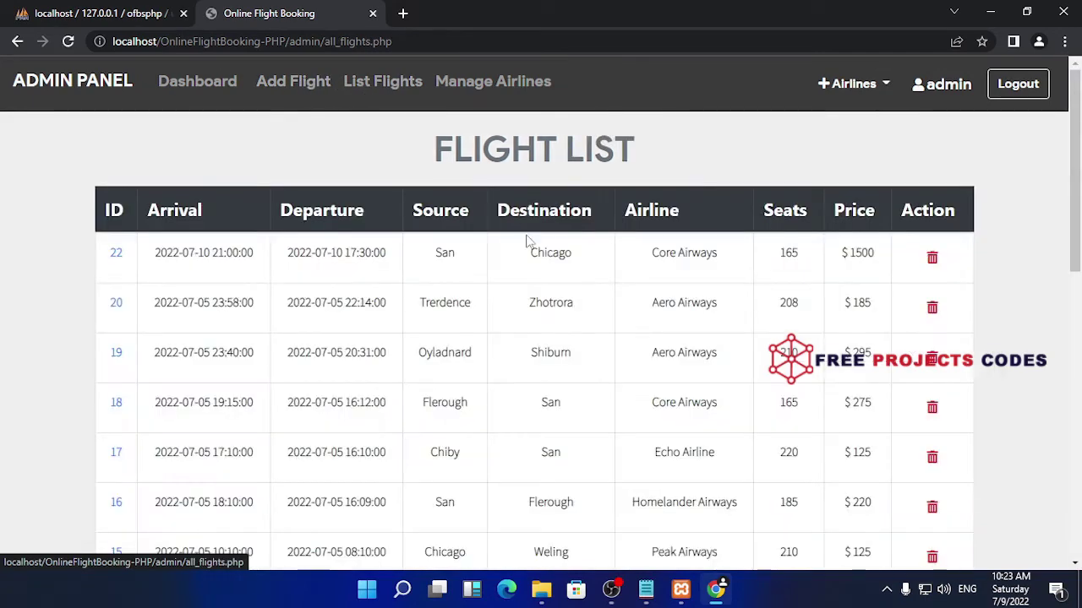
{"action": "scroll", "coordinate": [545, 381], "scroll_direction": "down", "scroll_amount": 8}
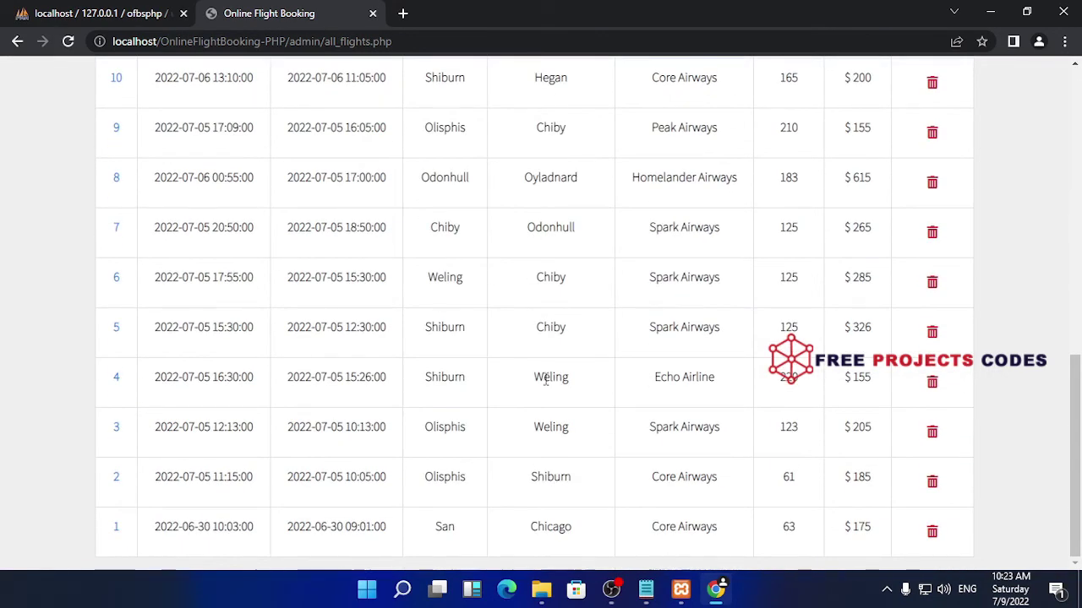
{"action": "scroll", "coordinate": [549, 382], "scroll_direction": "up", "scroll_amount": 8}
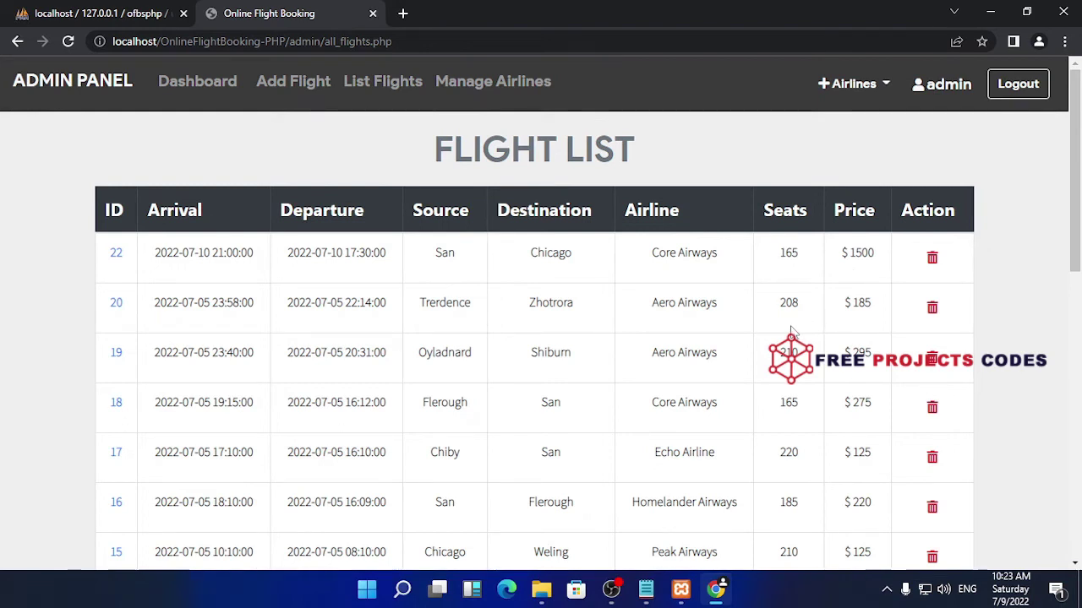
View the airlines list, then go back to the admin dashboard
{"action": "left_click", "coordinate": [461, 85]}
{"action": "scroll", "coordinate": [621, 328], "scroll_direction": "down", "scroll_amount": 2}
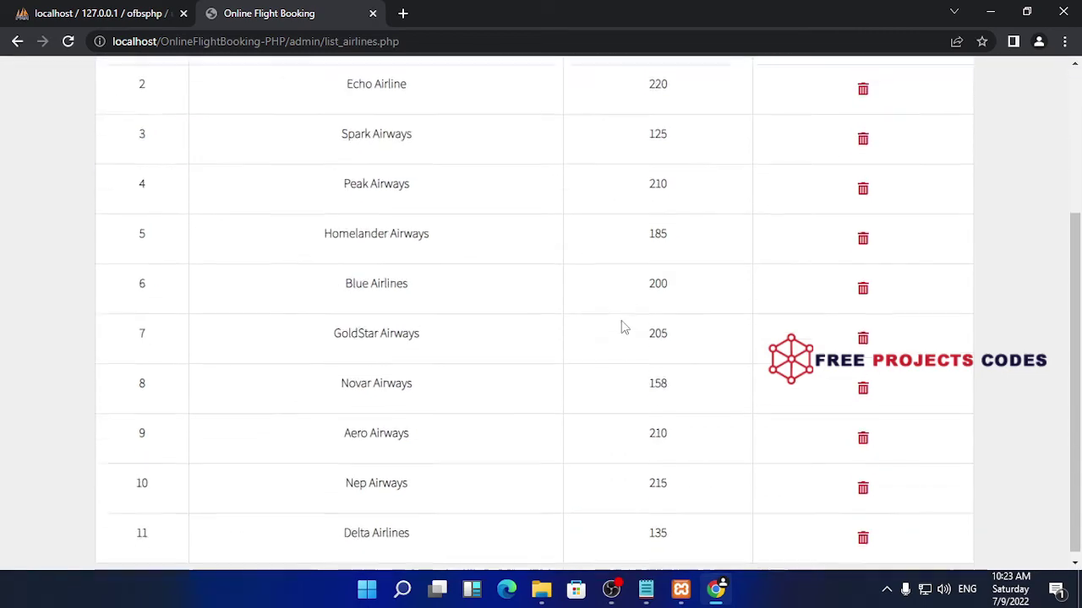
{"action": "scroll", "coordinate": [621, 328], "scroll_direction": "up", "scroll_amount": 3}
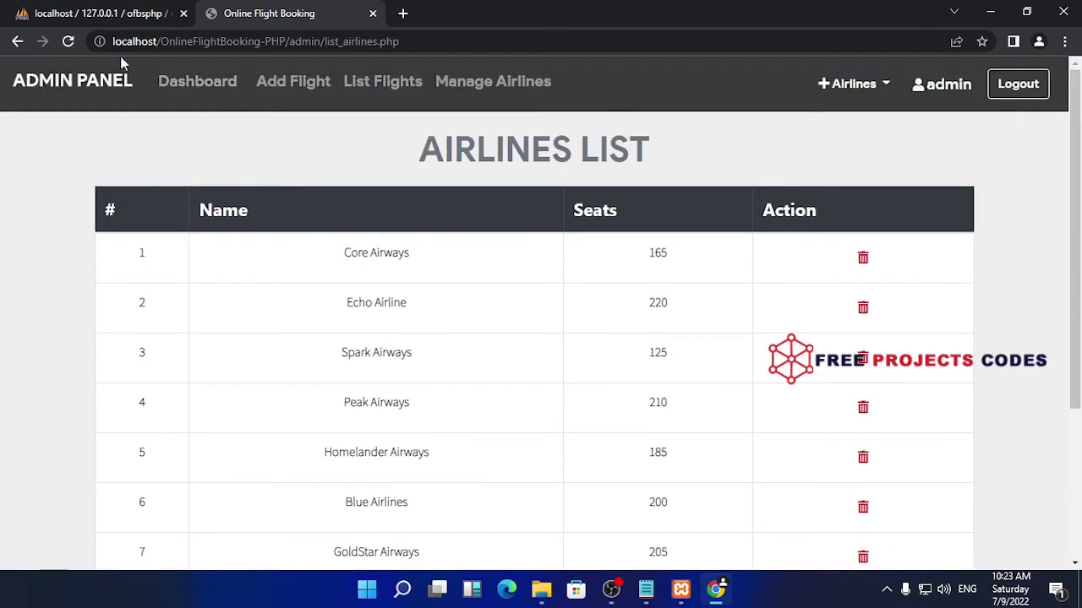
{"action": "left_click", "coordinate": [90, 80]}
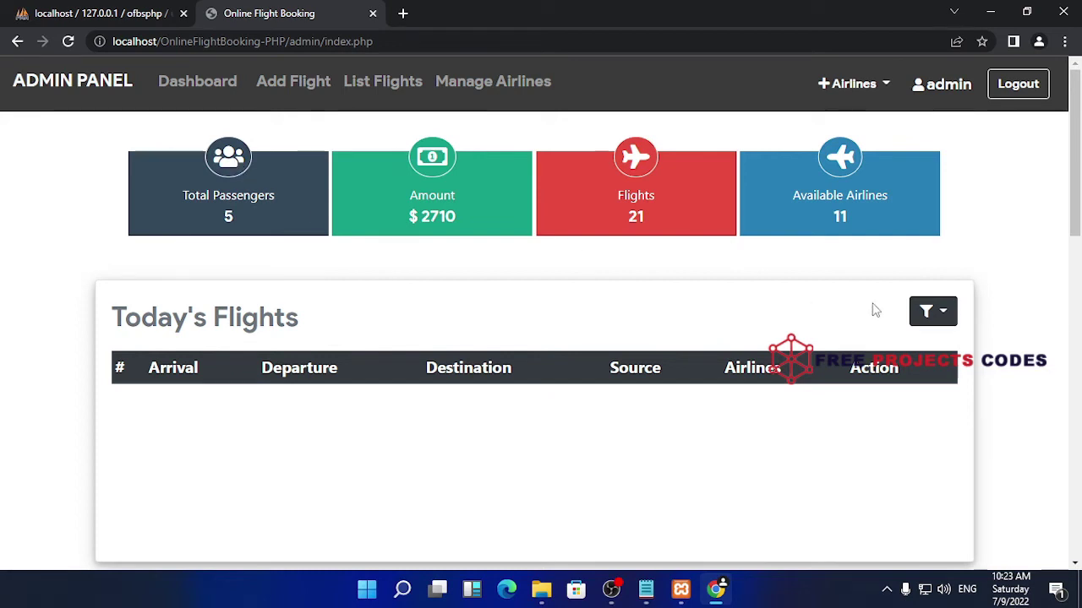
Use the flight filter to view the Arrived Today and today's flight issues sections
{"action": "left_click", "coordinate": [935, 314]}
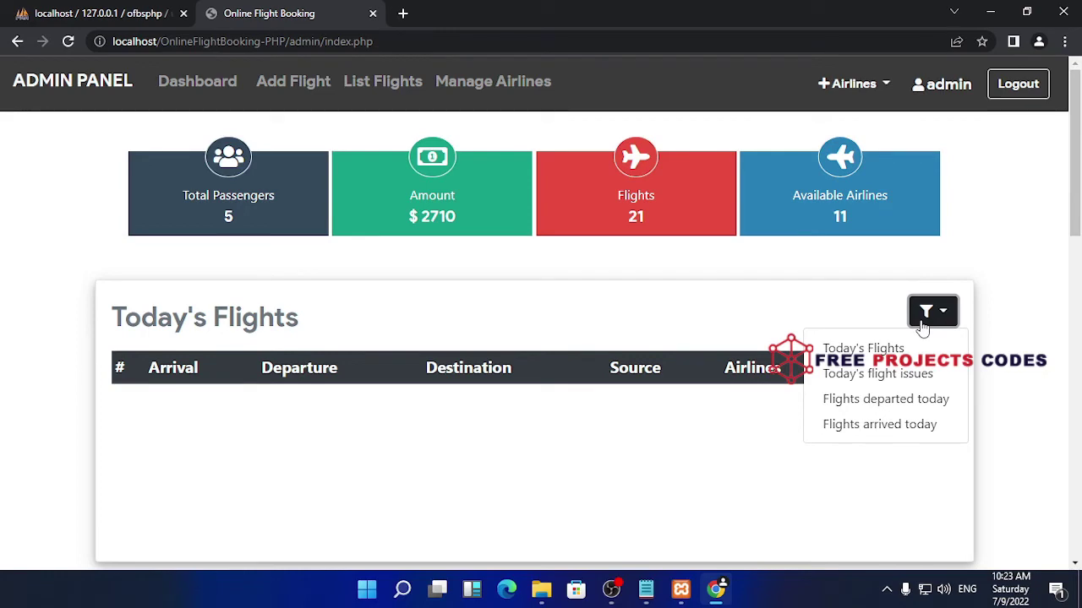
{"action": "left_click", "coordinate": [917, 425]}
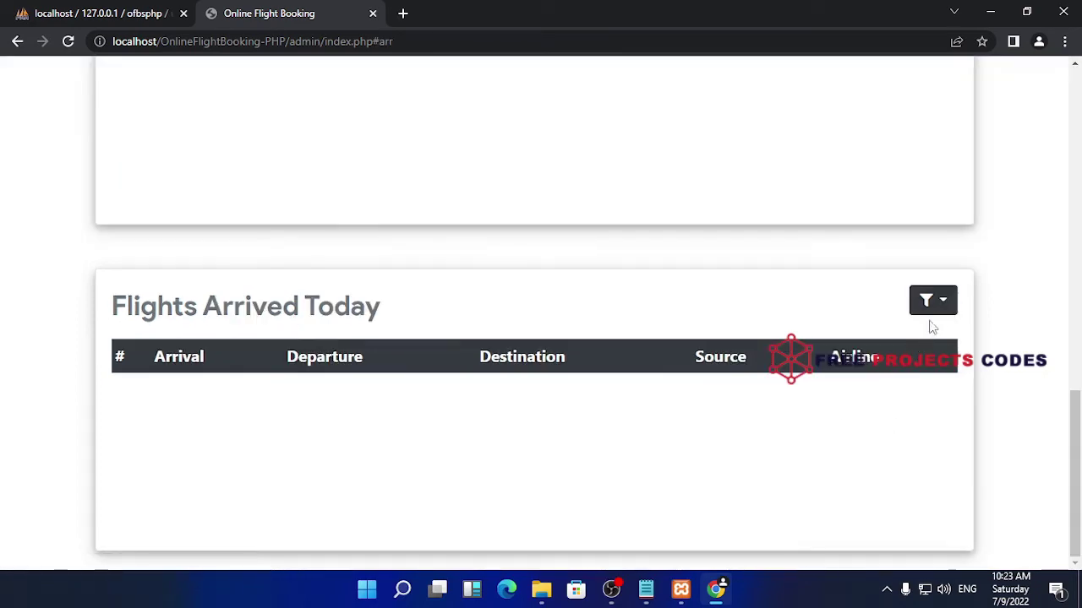
{"action": "scroll", "coordinate": [720, 364], "scroll_direction": "up", "scroll_amount": 15}
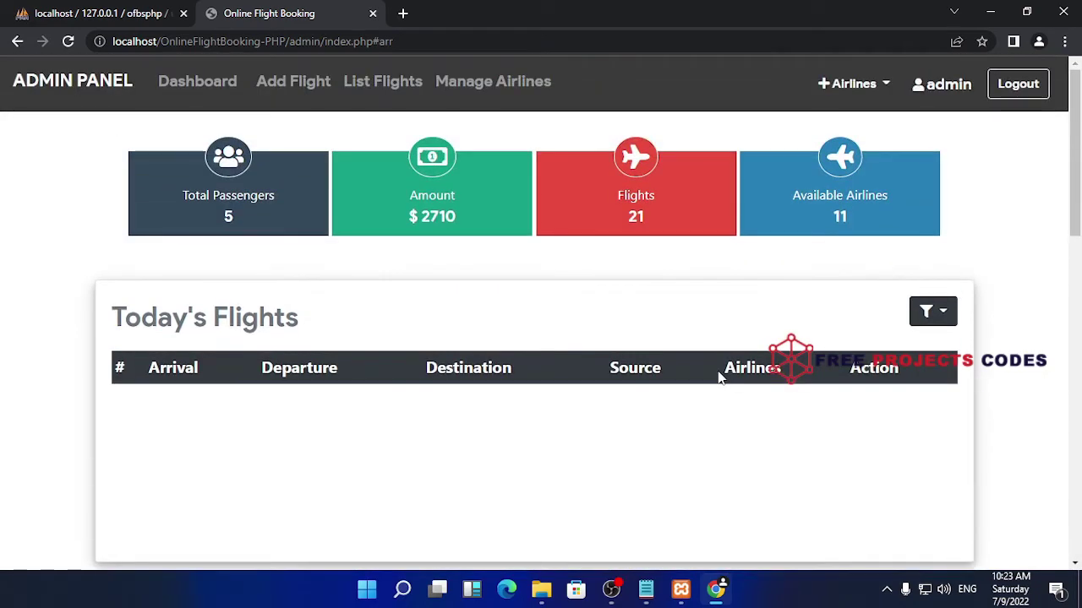
{"action": "left_click", "coordinate": [939, 309]}
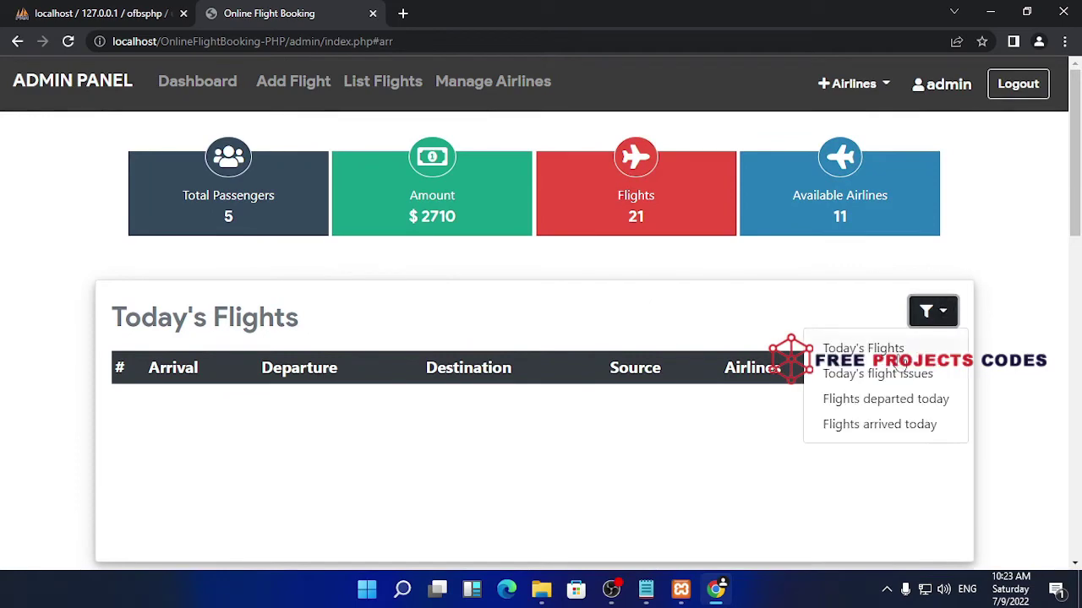
{"action": "left_click", "coordinate": [877, 373]}
{"action": "scroll", "coordinate": [573, 208], "scroll_direction": "up", "scroll_amount": 6}
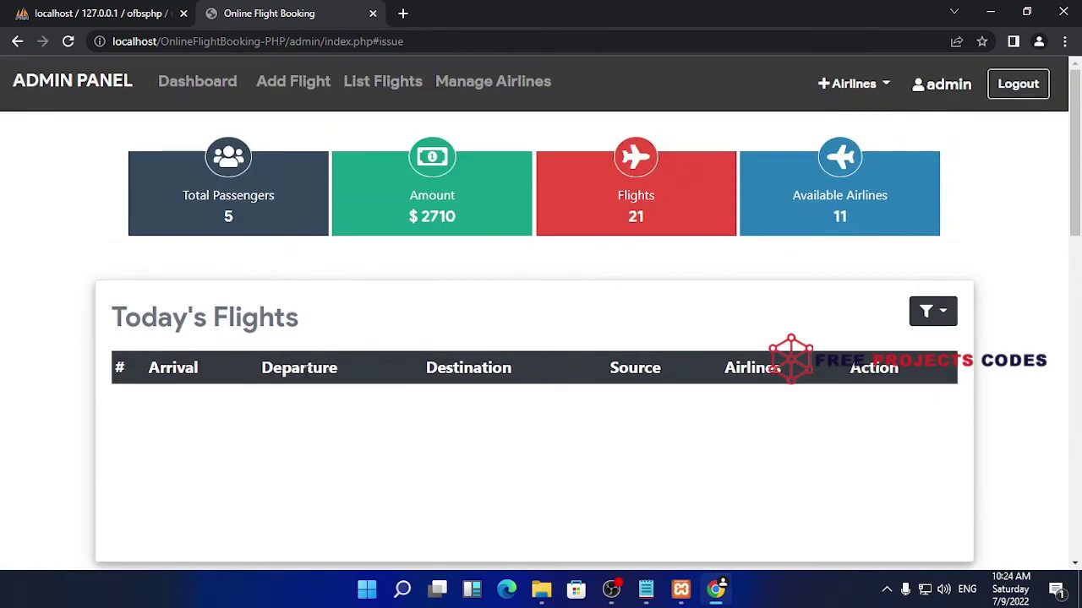
{"action": "double_click", "coordinate": [635, 368]}
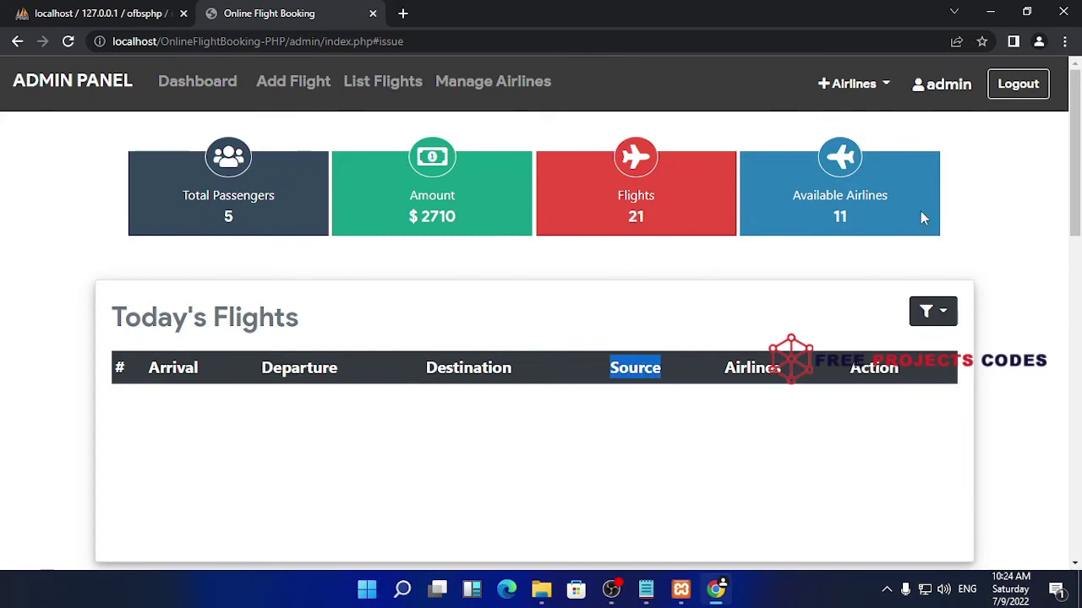
Add airline 'wakawaka' with 89 total seats through the +Airlines form
{"action": "left_click", "coordinate": [864, 84]}
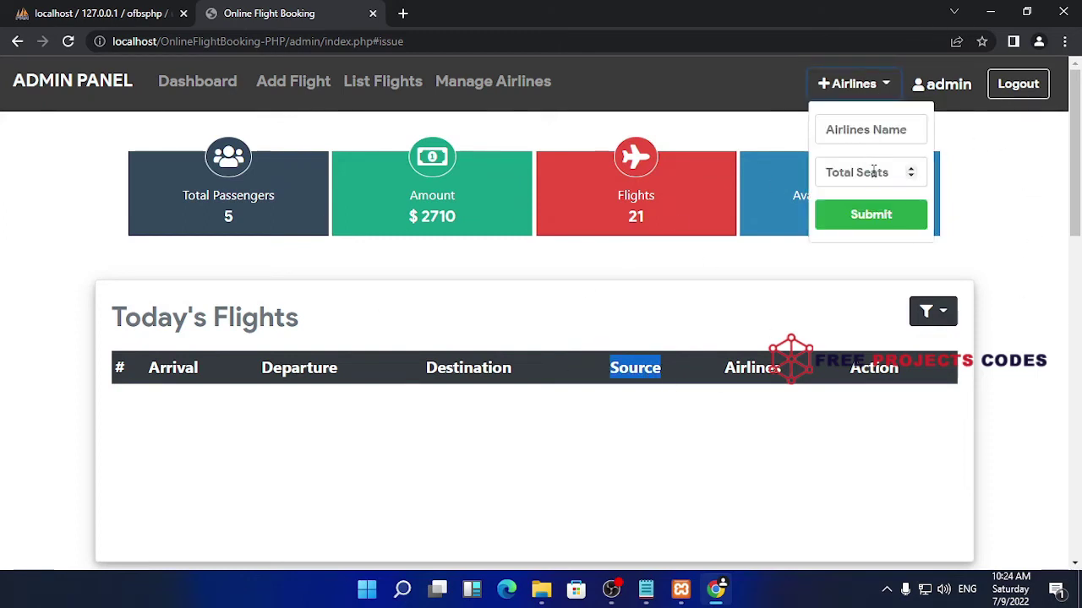
{"action": "left_click", "coordinate": [885, 128]}
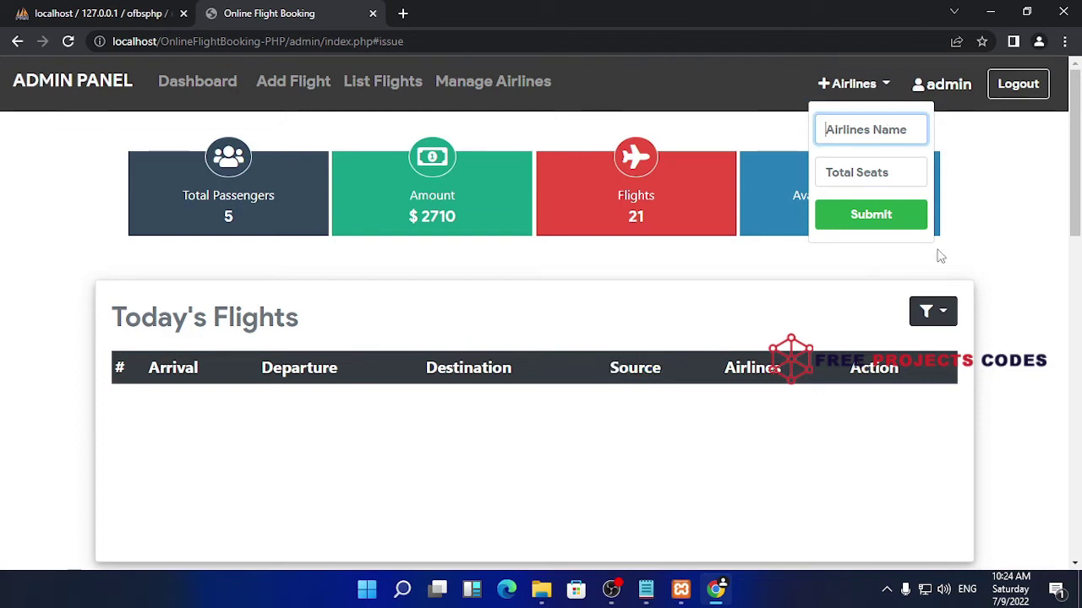
{"action": "type", "text": "wakawaka"}
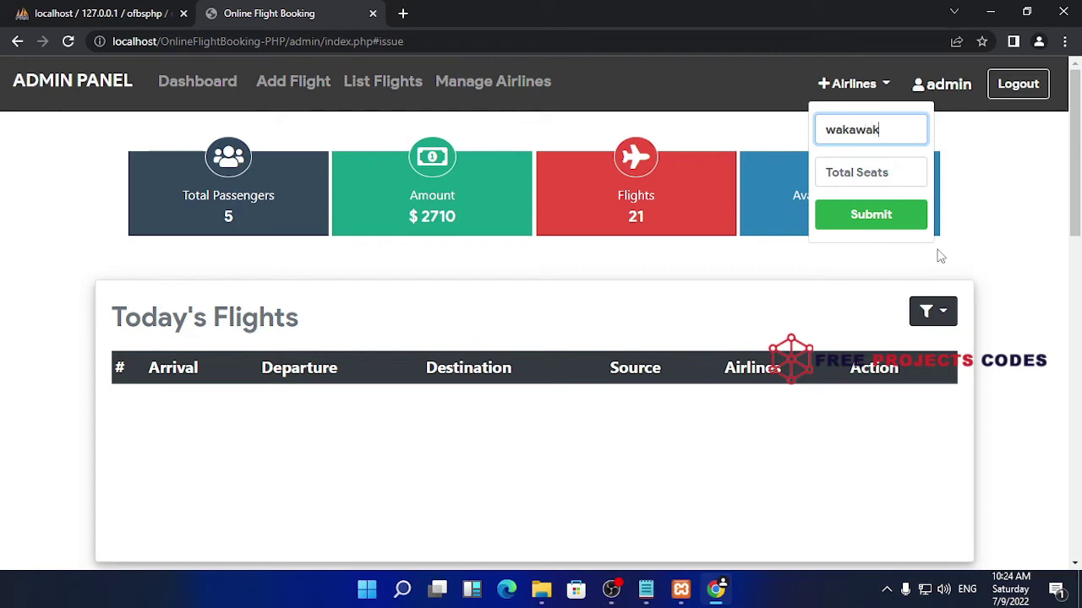
{"action": "left_click", "coordinate": [879, 179]}
{"action": "left_click", "coordinate": [911, 178]}
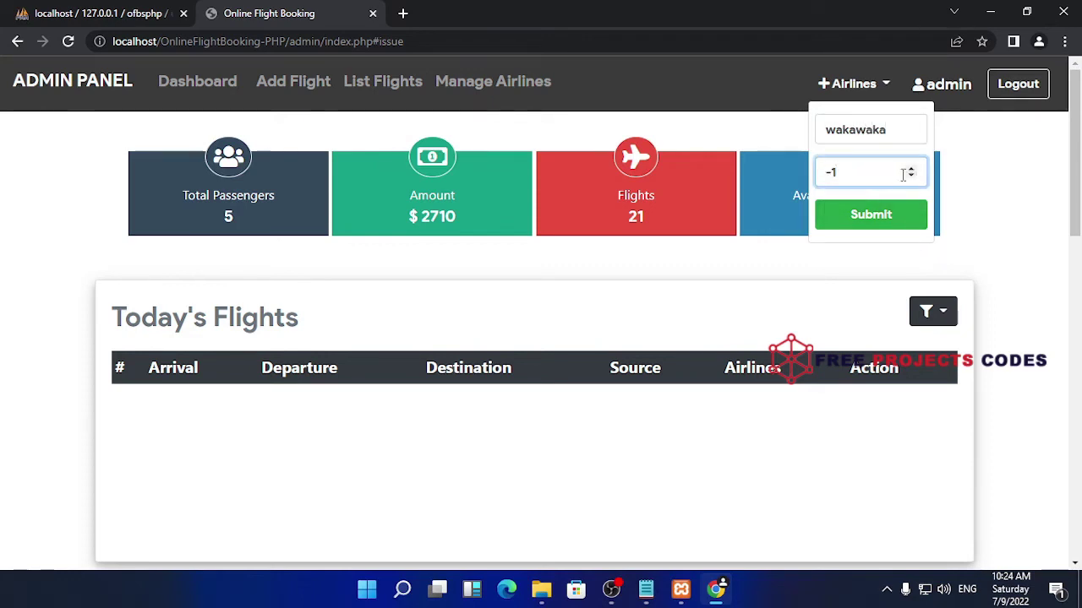
{"action": "left_click", "coordinate": [913, 170]}
{"action": "left_click_drag", "start_coordinate": [912, 170], "coordinate": [912, 170]}
{"action": "left_click", "coordinate": [912, 171]}
{"action": "left_click", "coordinate": [892, 219]}
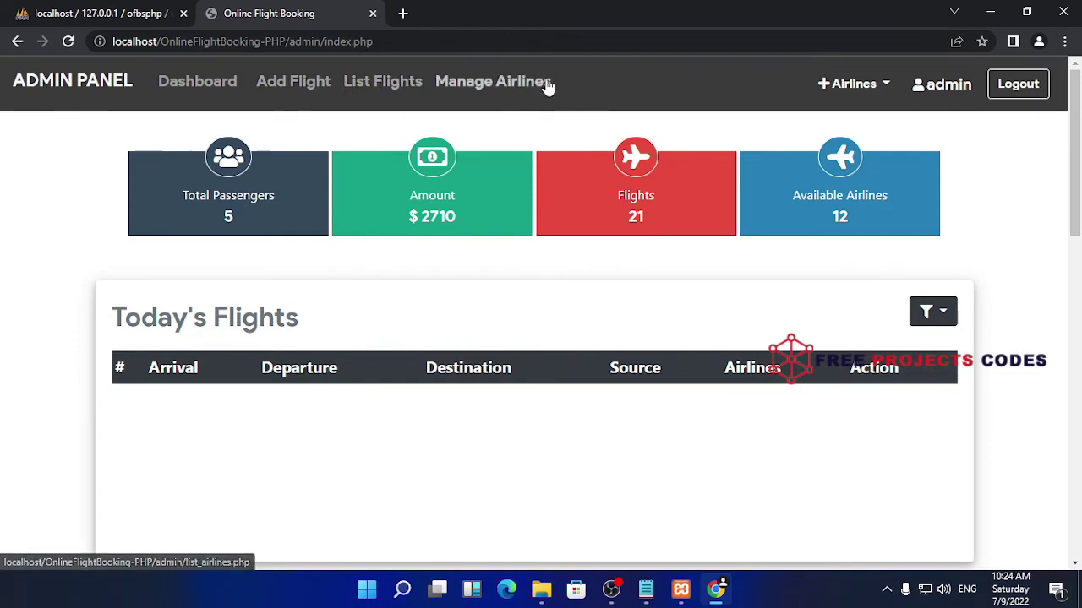
Delete the wakawaka airline from the Airlines List
{"action": "left_click", "coordinate": [471, 80]}
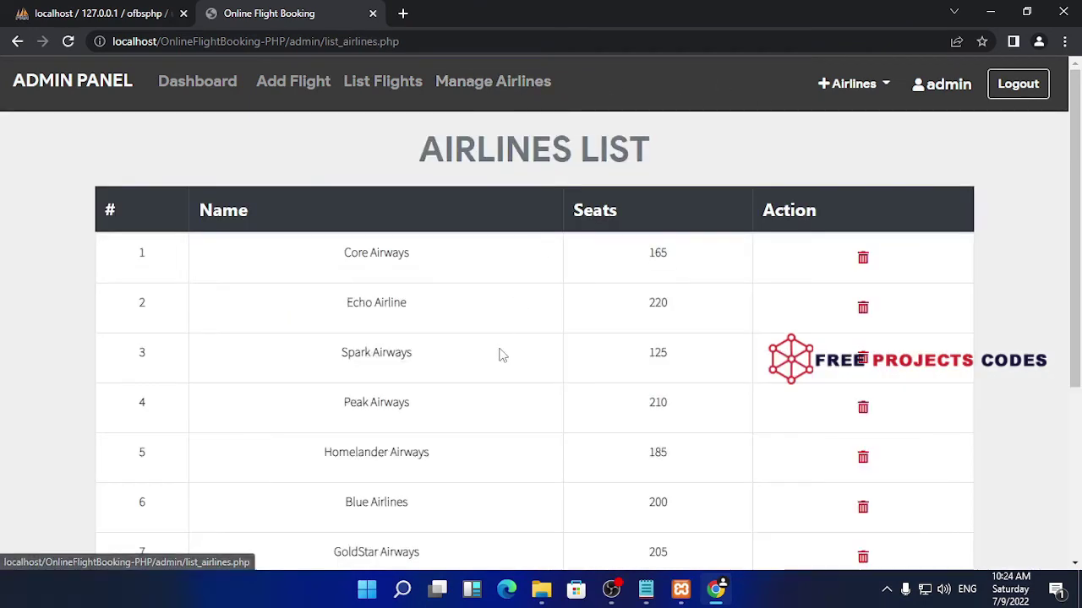
{"action": "scroll", "coordinate": [572, 328], "scroll_direction": "down", "scroll_amount": 3}
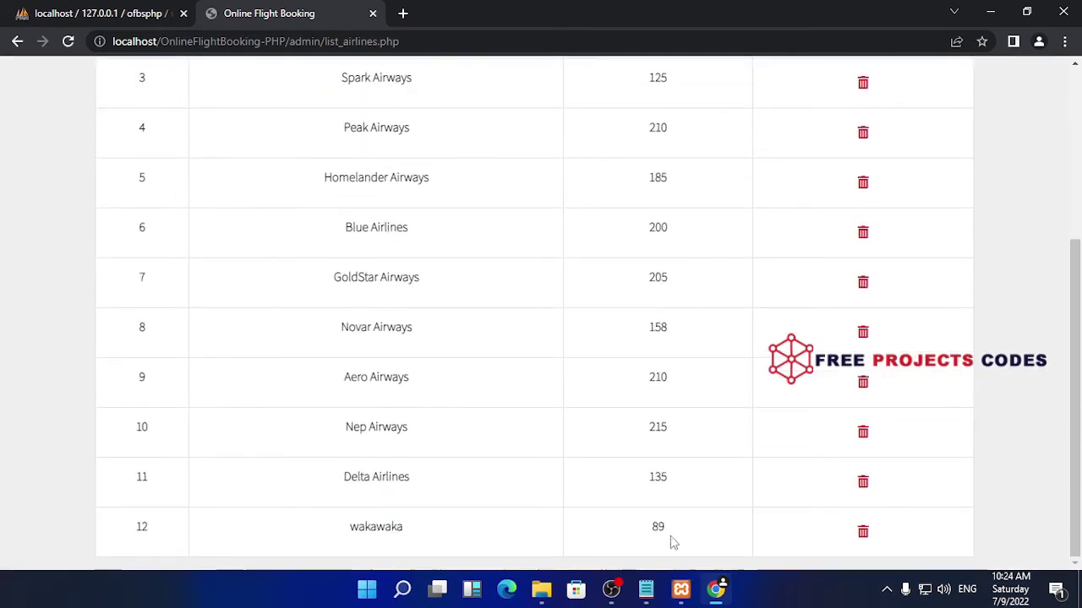
{"action": "left_click", "coordinate": [862, 530]}
{"action": "scroll", "coordinate": [779, 470], "scroll_direction": "down", "scroll_amount": 3}
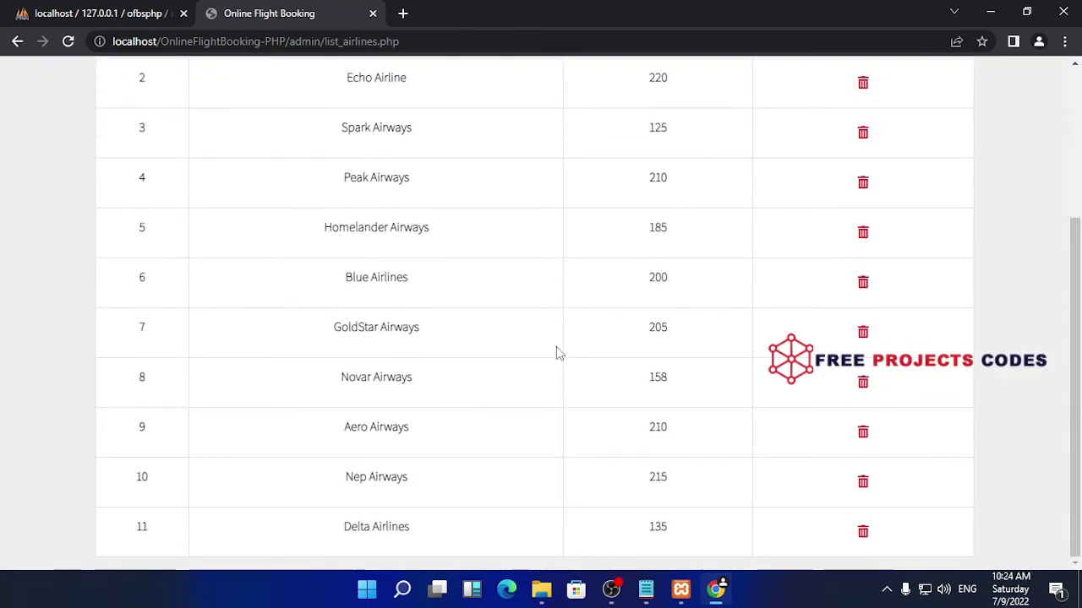
Check the users table in phpMyAdmin, then return to the airlines list
{"action": "left_click", "coordinate": [127, 13]}
{"action": "scroll", "coordinate": [813, 232], "scroll_direction": "down", "scroll_amount": 2}
{"action": "scroll", "coordinate": [972, 186], "scroll_direction": "up", "scroll_amount": 2}
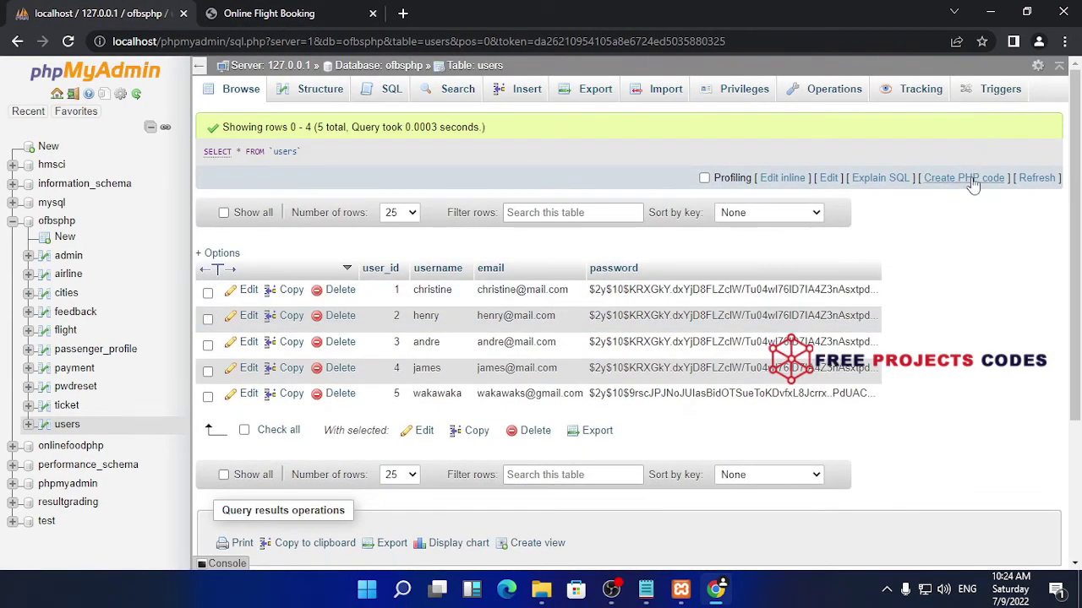
{"action": "left_click", "coordinate": [334, 8]}
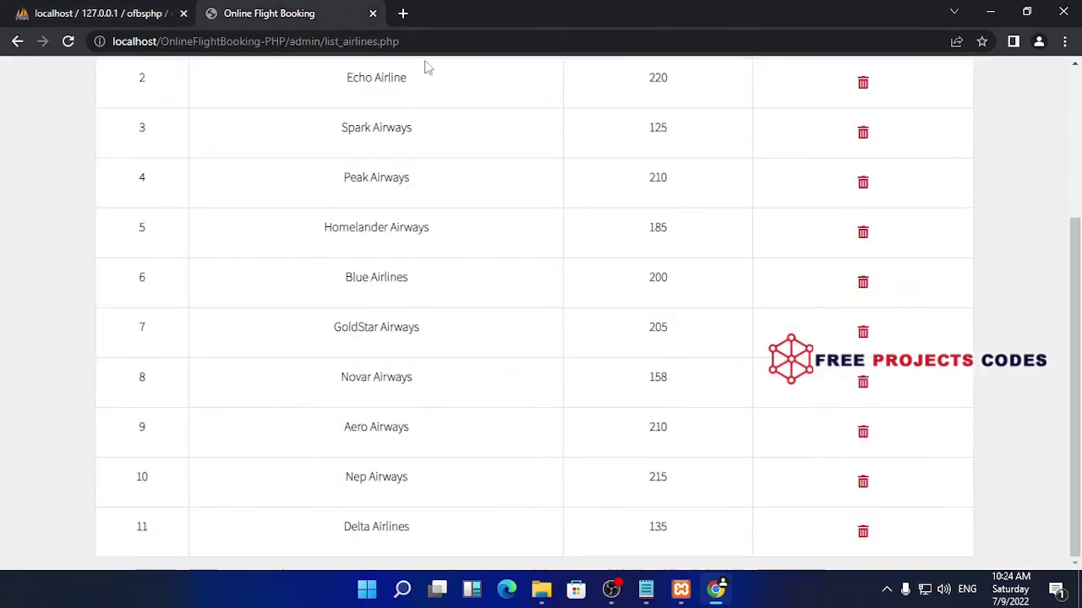
{"action": "scroll", "coordinate": [879, 195], "scroll_direction": "up", "scroll_amount": 3}
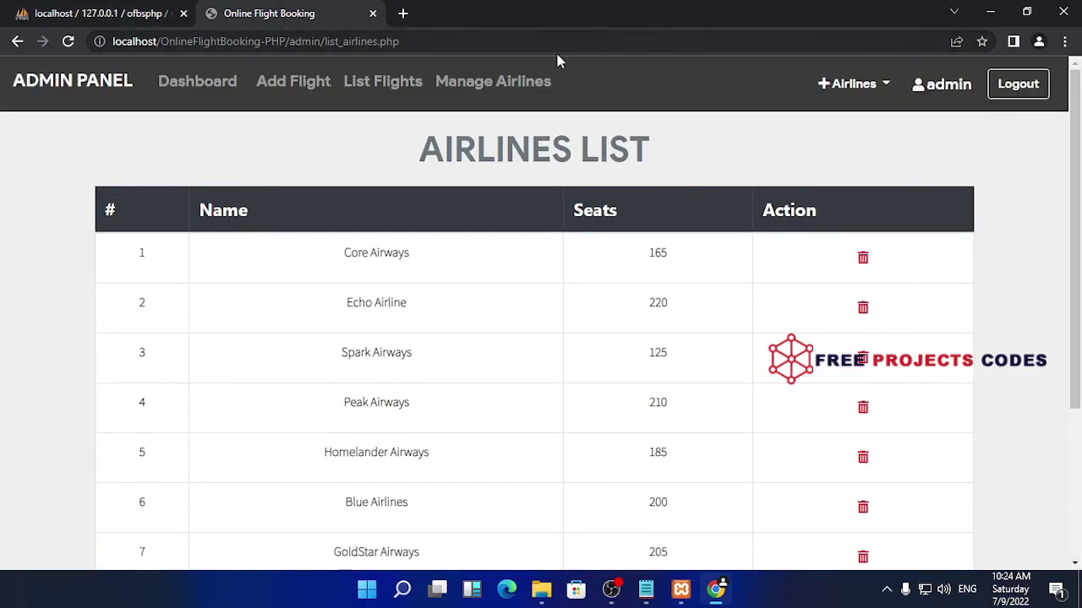
Log out of the admin panel to the public flight search page
{"action": "left_click", "coordinate": [1014, 93]}
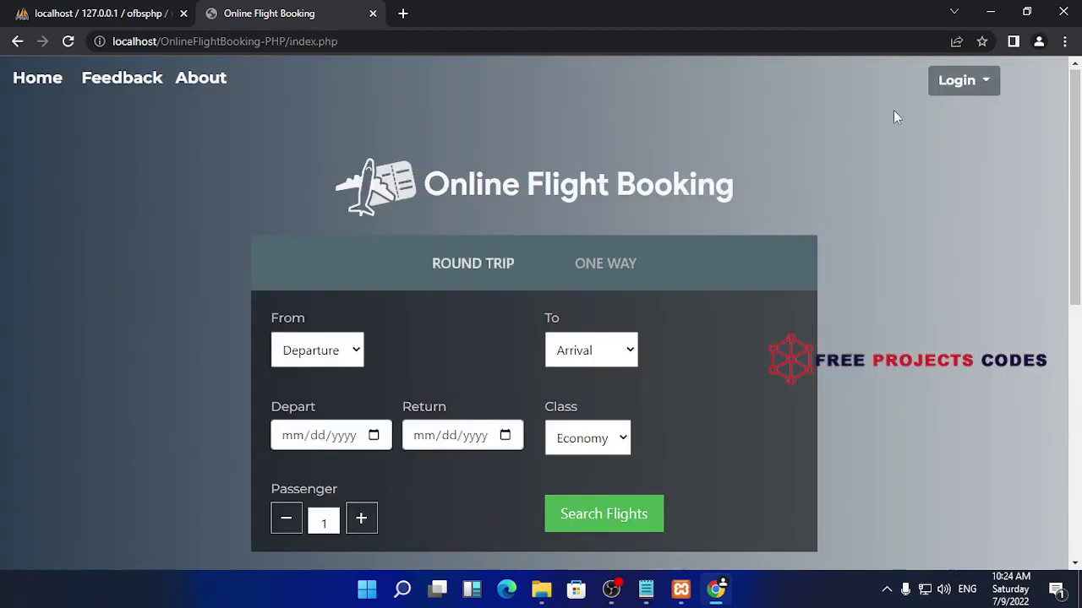
{"action": "scroll", "coordinate": [717, 304], "scroll_direction": "down", "scroll_amount": 3}
{"action": "scroll", "coordinate": [716, 305], "scroll_direction": "up", "scroll_amount": 4}
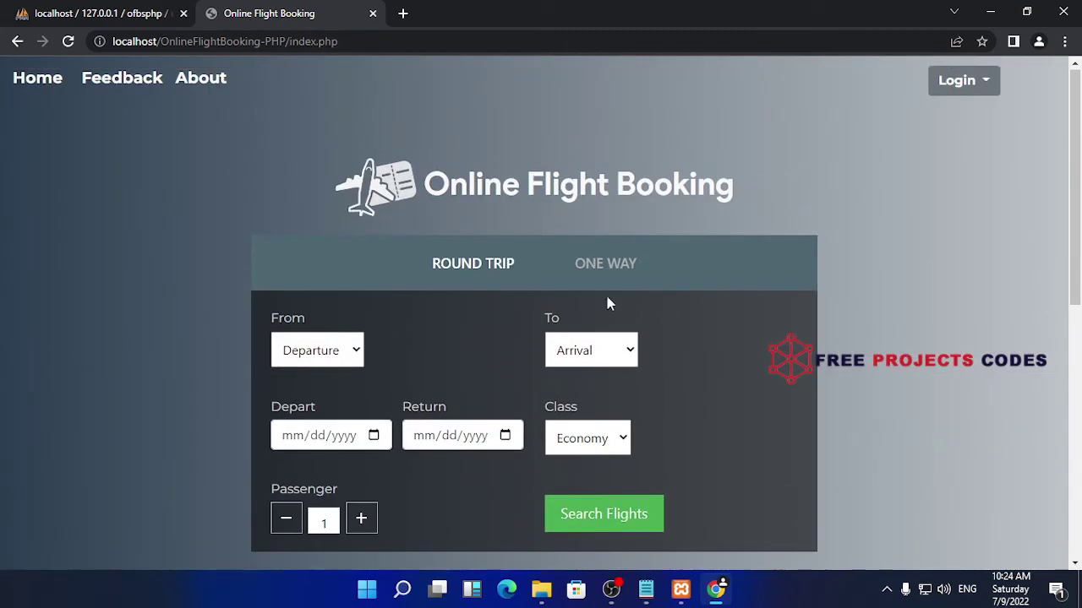
{"action": "scroll", "coordinate": [445, 353], "scroll_direction": "down", "scroll_amount": 1}
{"action": "scroll", "coordinate": [439, 355], "scroll_direction": "down", "scroll_amount": 1}
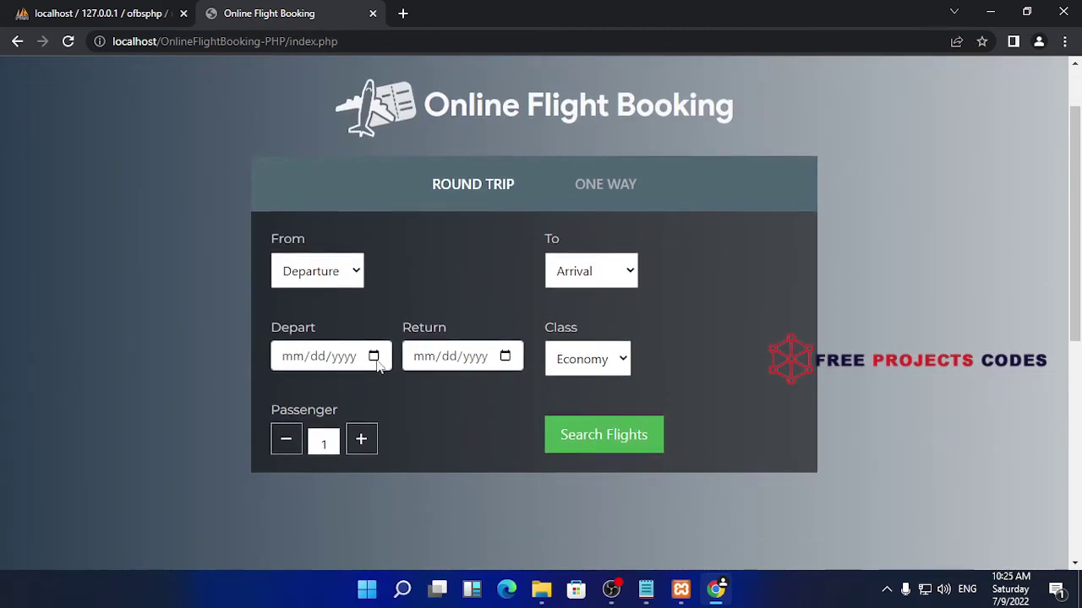
Make the search one-way with a departure date of July 10, 2022
{"action": "left_click", "coordinate": [373, 356]}
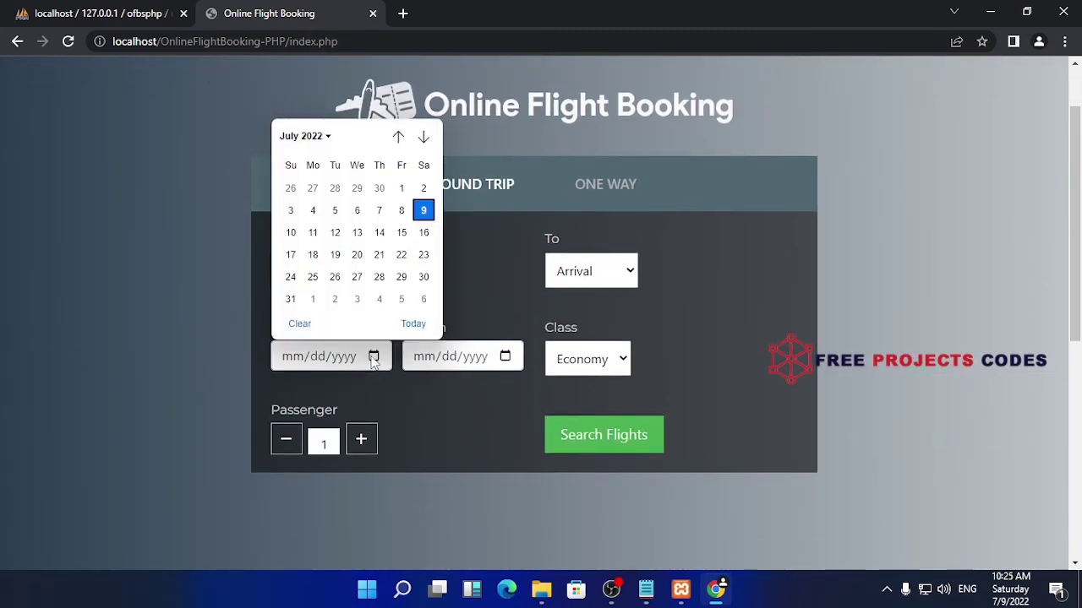
{"action": "left_click", "coordinate": [291, 232]}
{"action": "left_click", "coordinate": [505, 359]}
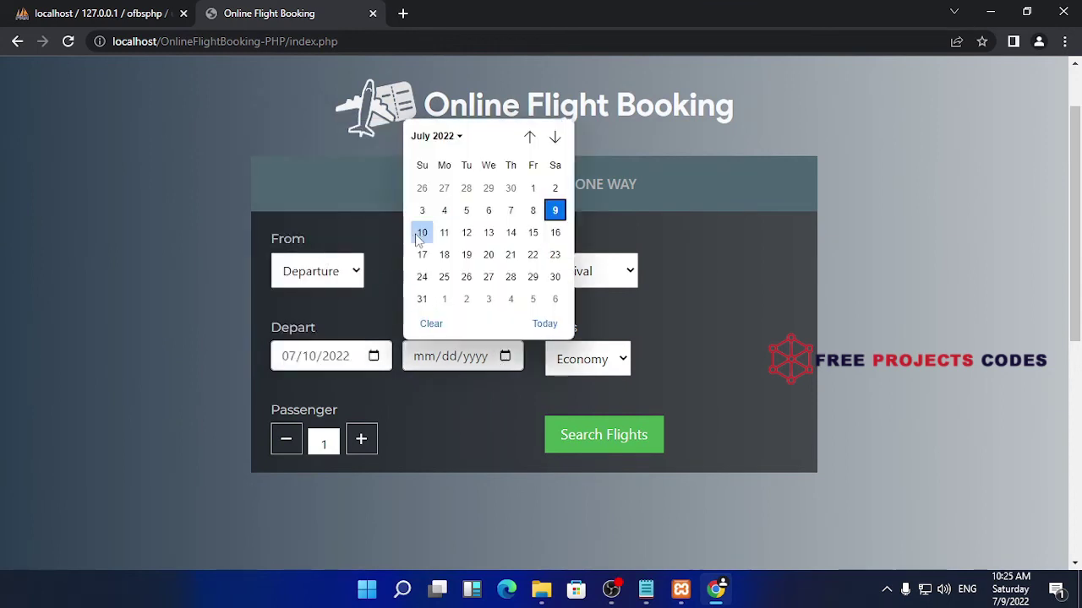
{"action": "left_click", "coordinate": [623, 271]}
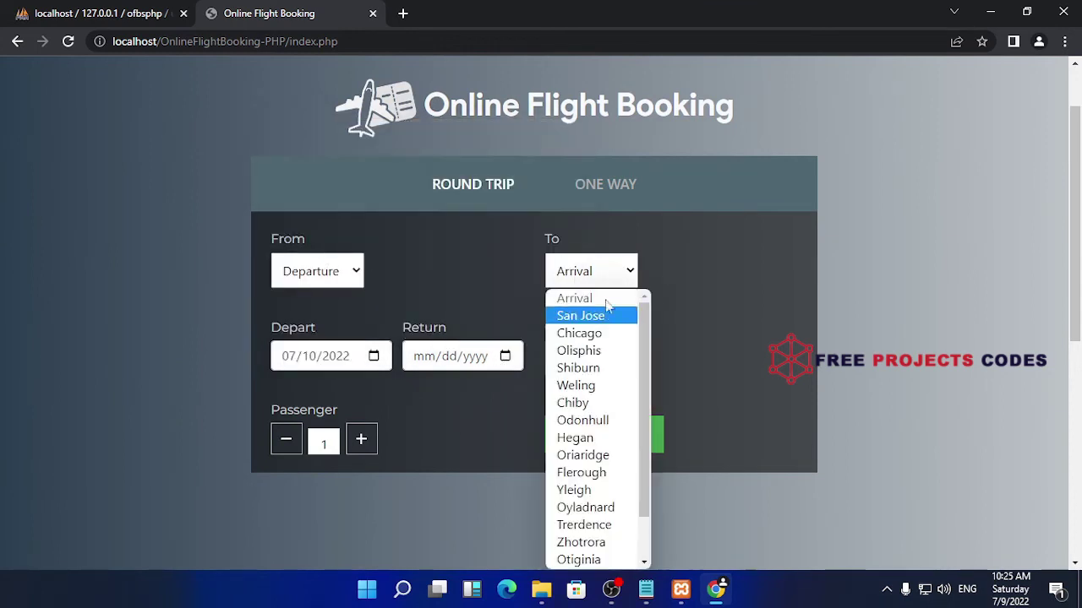
{"action": "left_click", "coordinate": [661, 242]}
{"action": "left_click", "coordinate": [623, 193]}
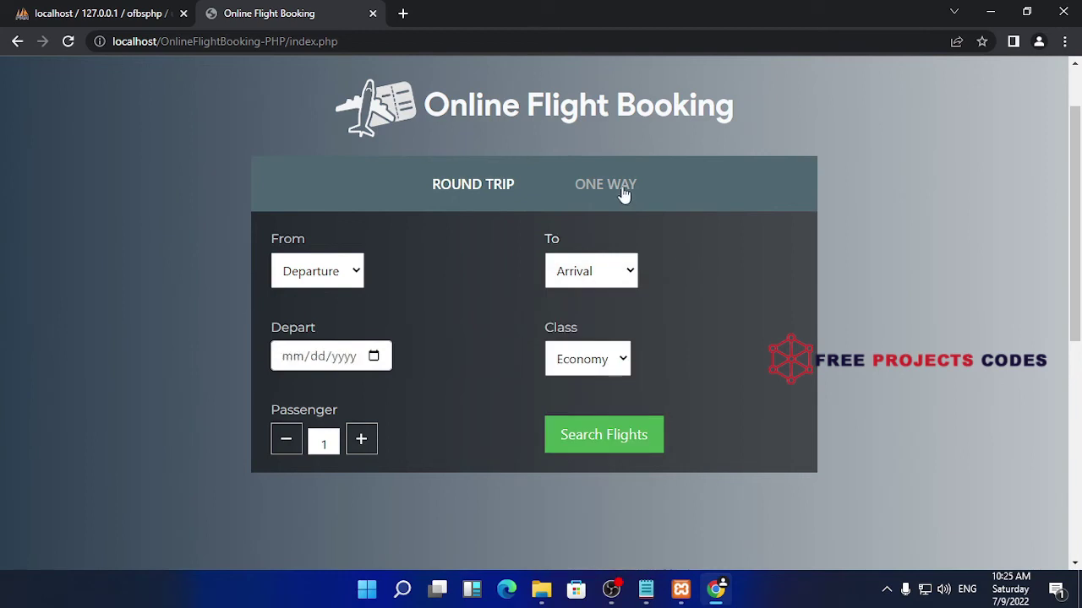
{"action": "left_click", "coordinate": [374, 356]}
{"action": "left_click", "coordinate": [291, 233]}
Set From to San Jose and To to Chicago, then search flights
{"action": "left_click", "coordinate": [317, 270]}
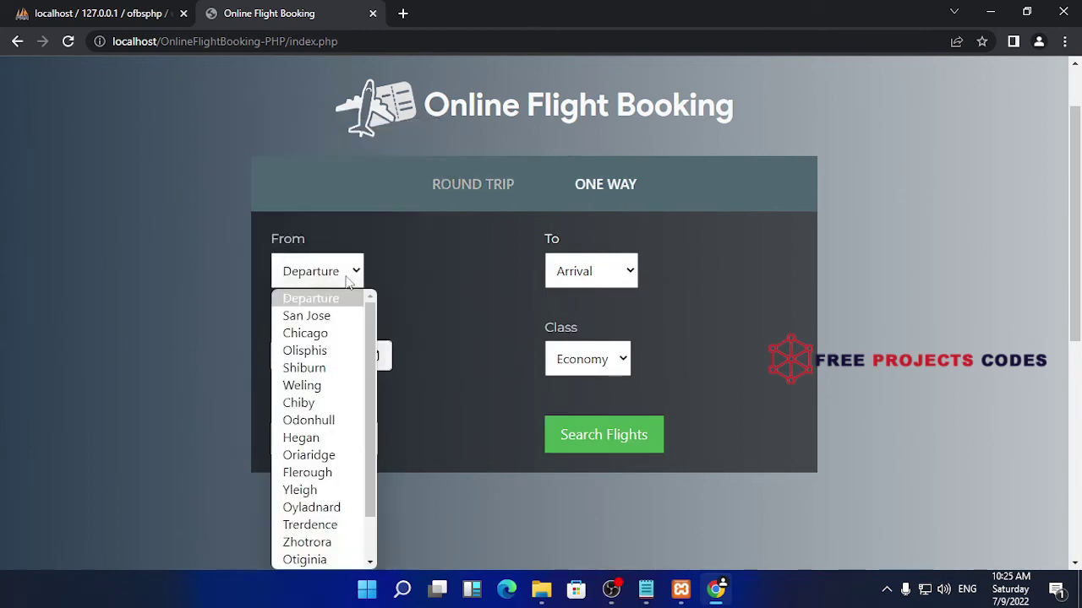
{"action": "left_click", "coordinate": [342, 320]}
{"action": "left_click", "coordinate": [614, 271]}
{"action": "left_click", "coordinate": [594, 316]}
{"action": "left_click", "coordinate": [618, 283]}
{"action": "left_click", "coordinate": [592, 329]}
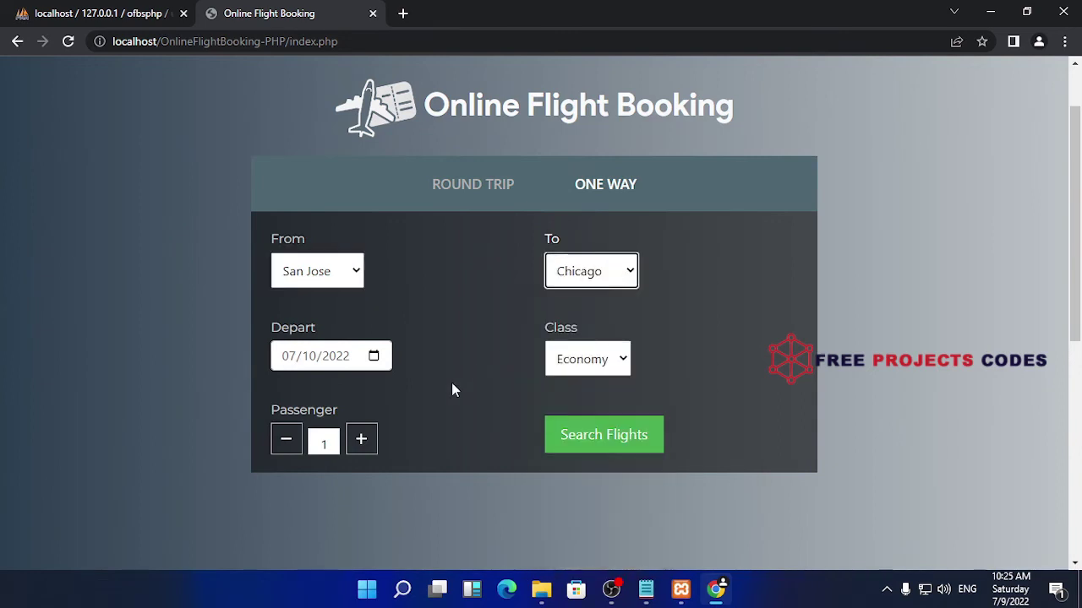
{"action": "left_click", "coordinate": [609, 436]}
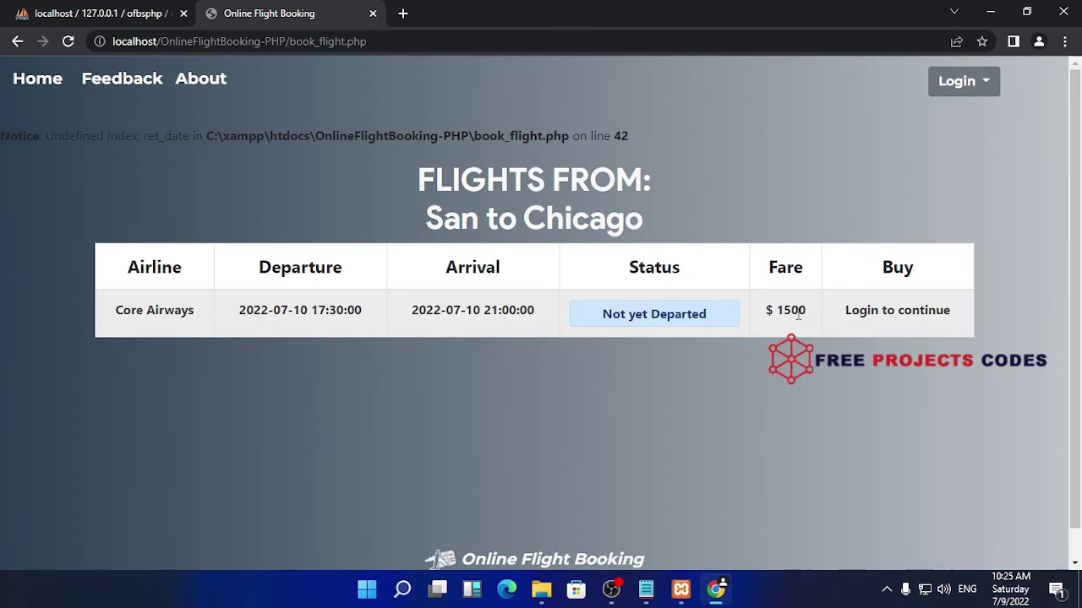
Go to the passenger login page and fill a saved username suggestion
{"action": "left_click_drag", "start_coordinate": [811, 314], "coordinate": [769, 322]}
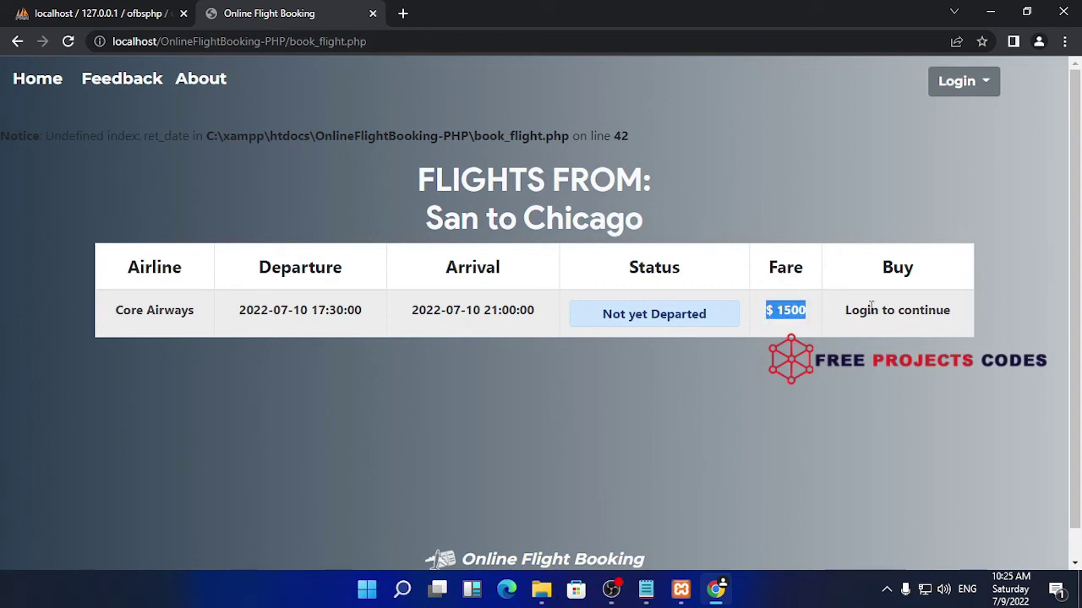
{"action": "left_click", "coordinate": [989, 82]}
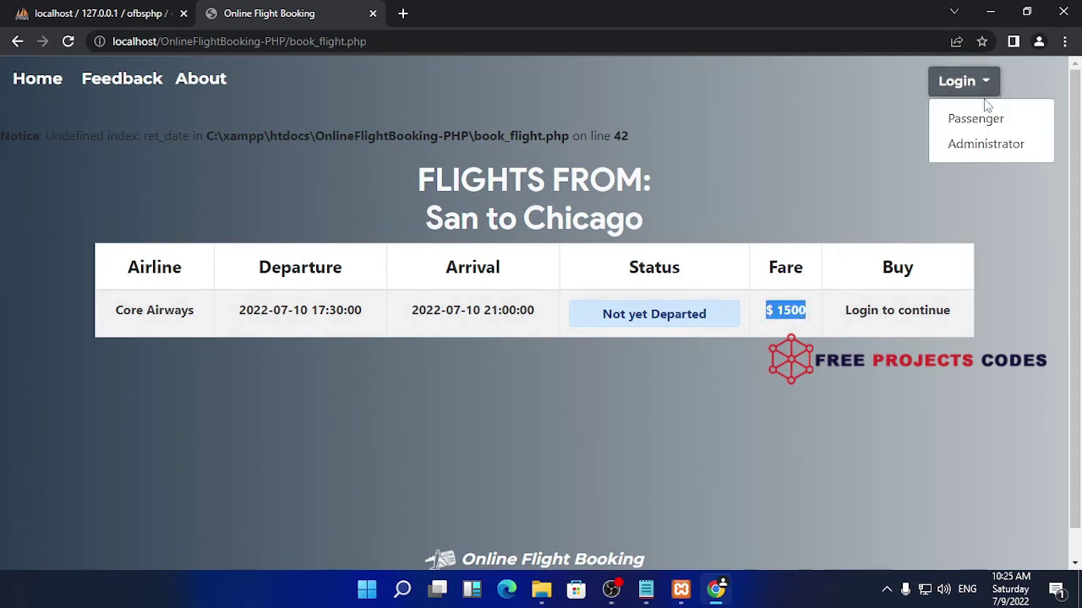
{"action": "left_click", "coordinate": [989, 121]}
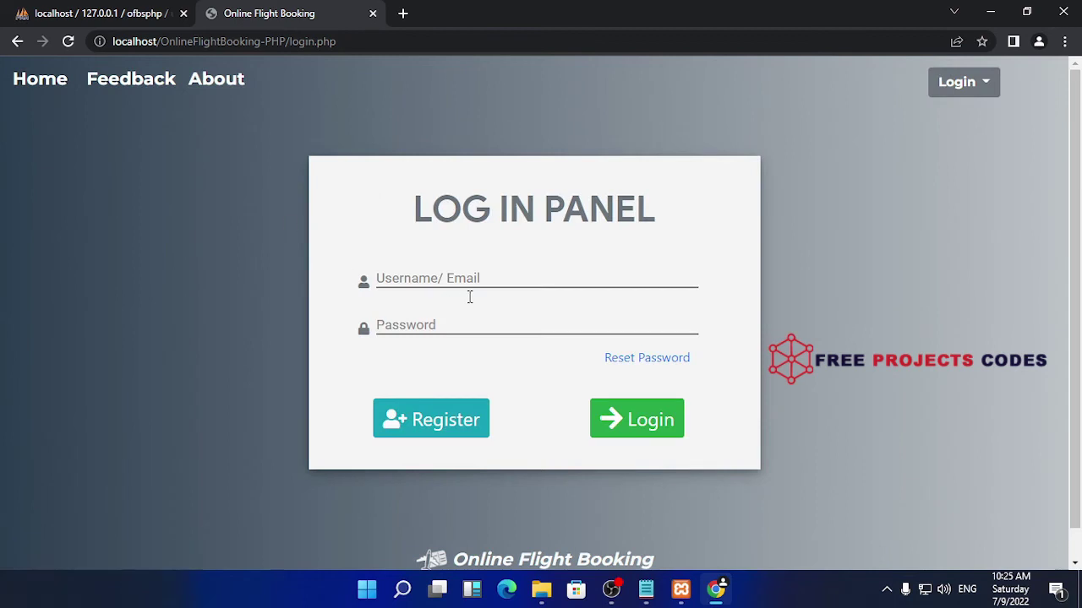
{"action": "left_click", "coordinate": [490, 272]}
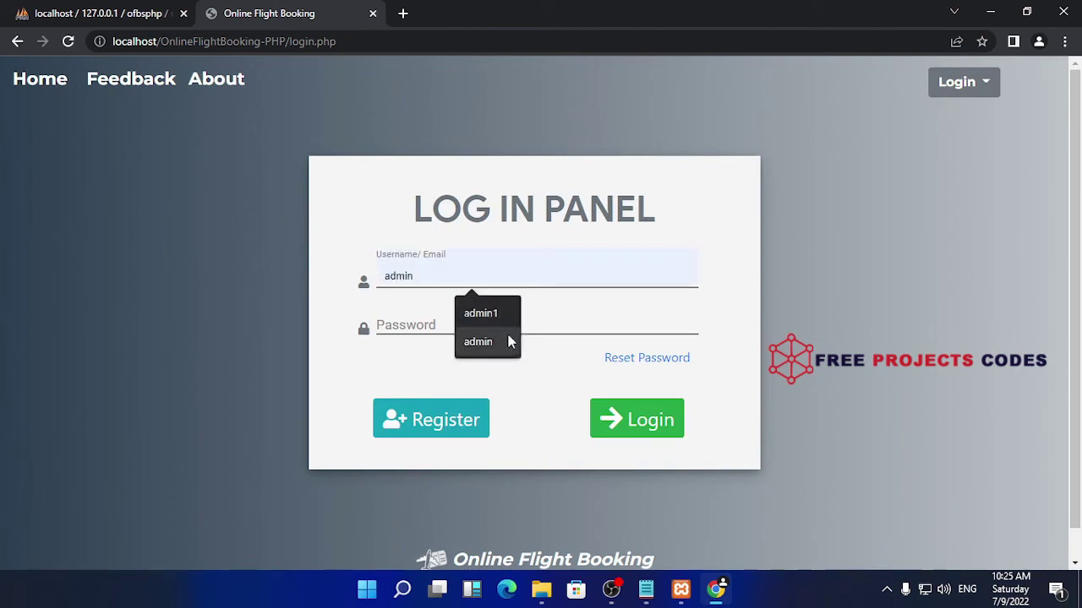
{"action": "left_click", "coordinate": [478, 341]}
{"action": "left_click", "coordinate": [445, 312]}
{"action": "type", "text": "a"}
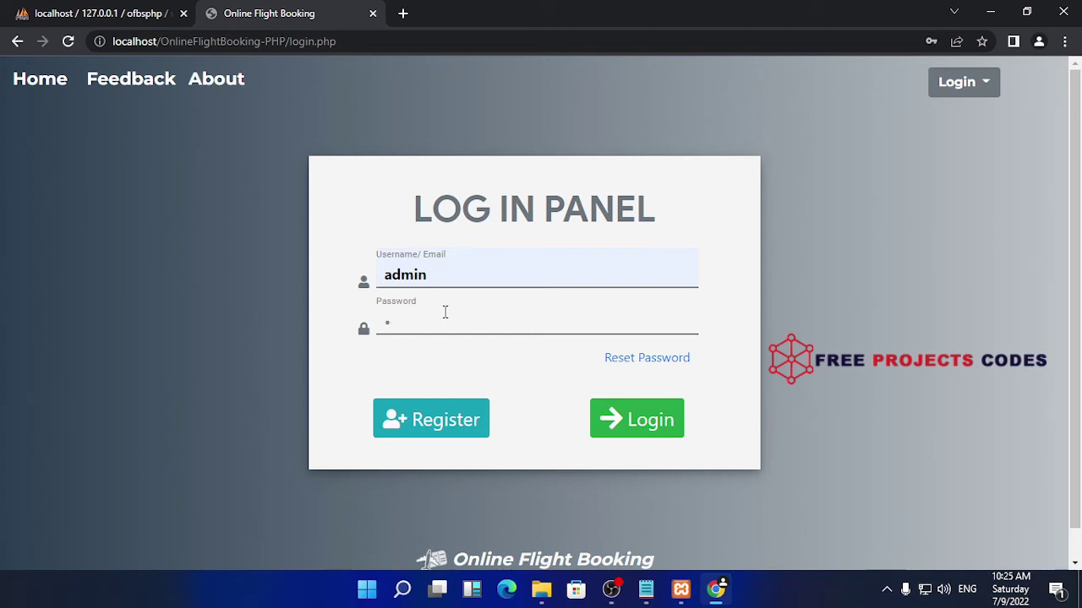
Retype the passenger username and password, then open the Passenger Registration form
{"action": "double_click", "coordinate": [487, 285]}
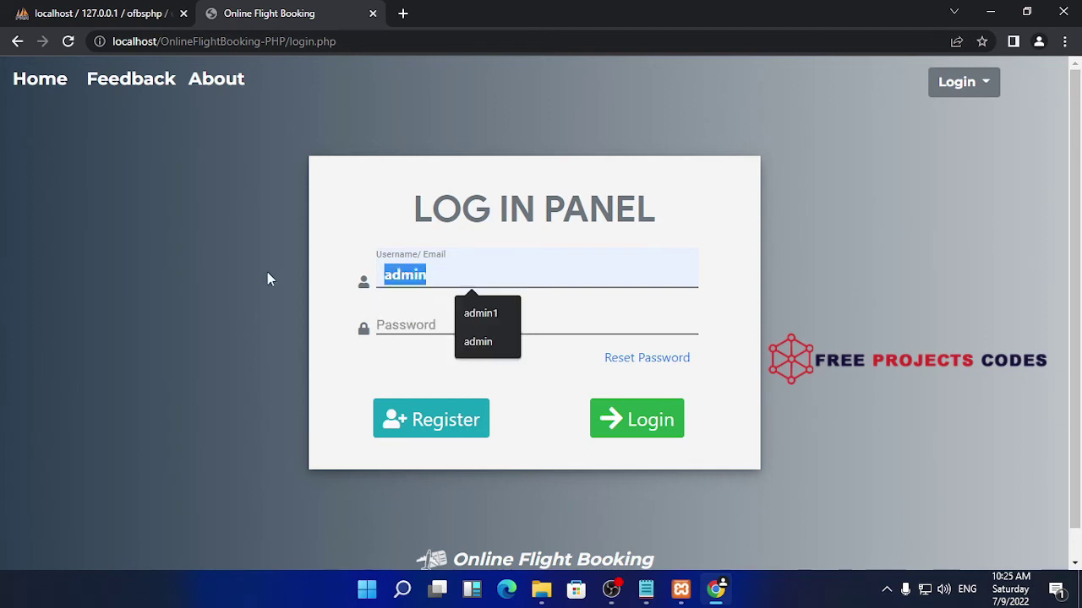
{"action": "key", "text": "BackSpace"}
{"action": "type", "text": "w"}
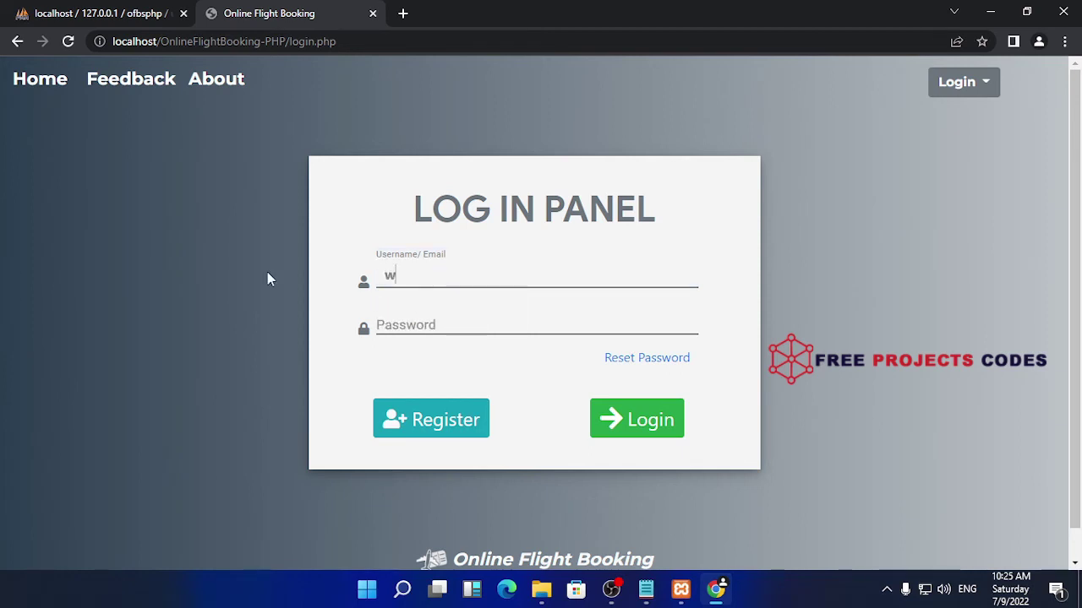
{"action": "type", "text": "ak"}
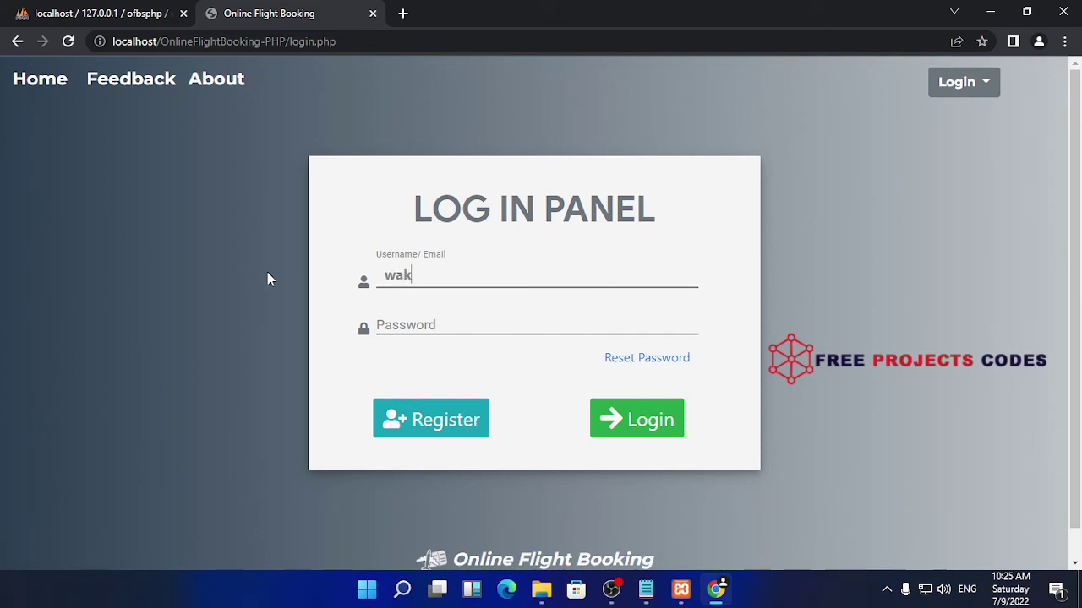
{"action": "type", "text": "awaka"}
{"action": "left_click", "coordinate": [434, 325]}
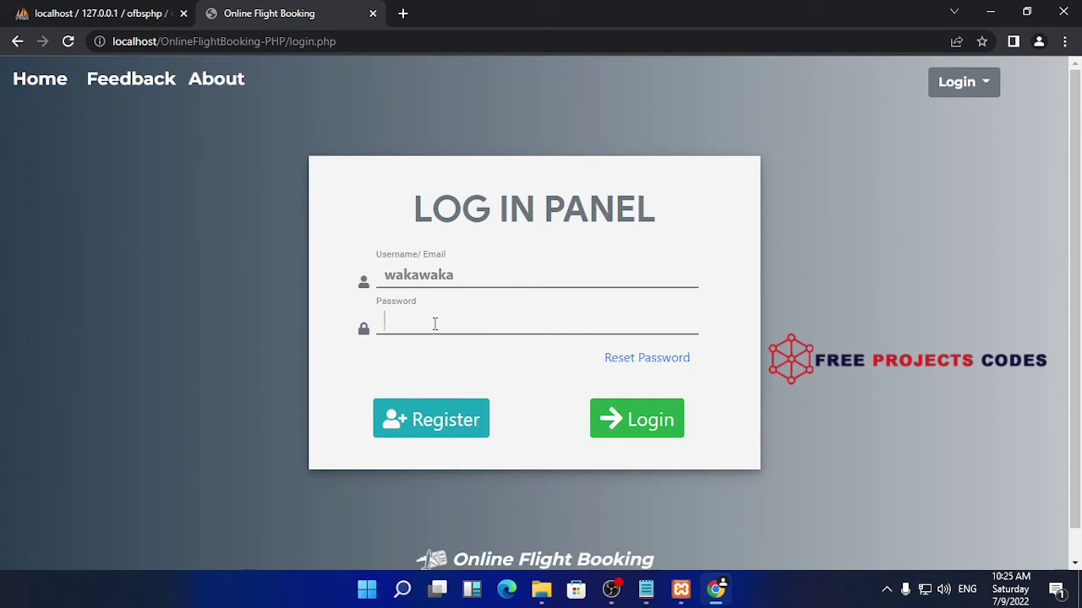
{"action": "double_click", "coordinate": [484, 268]}
{"action": "key", "text": "BackSpace"}
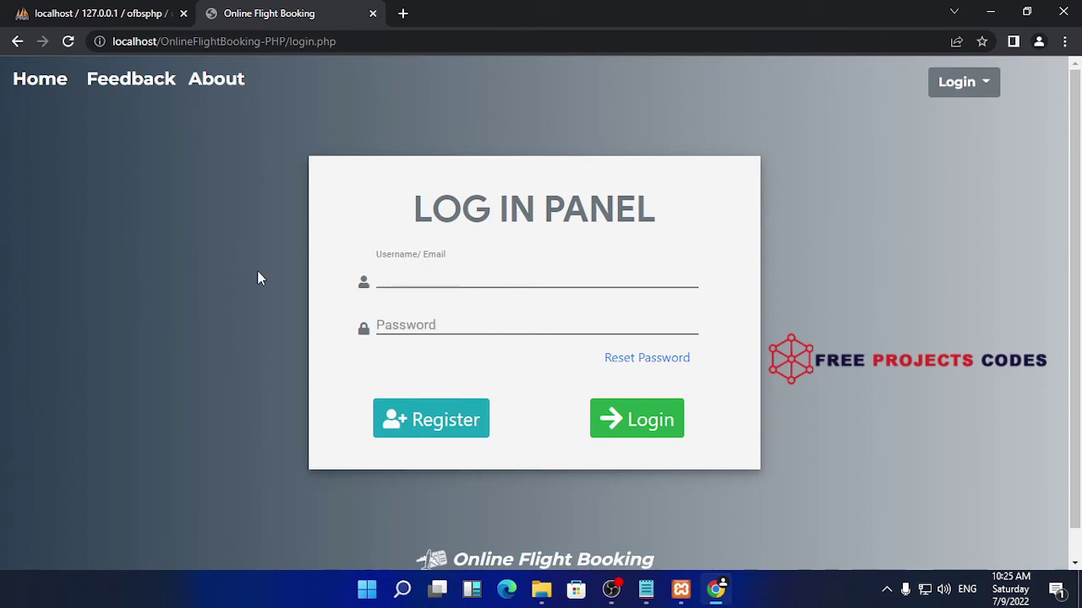
{"action": "type", "text": "darkseid"}
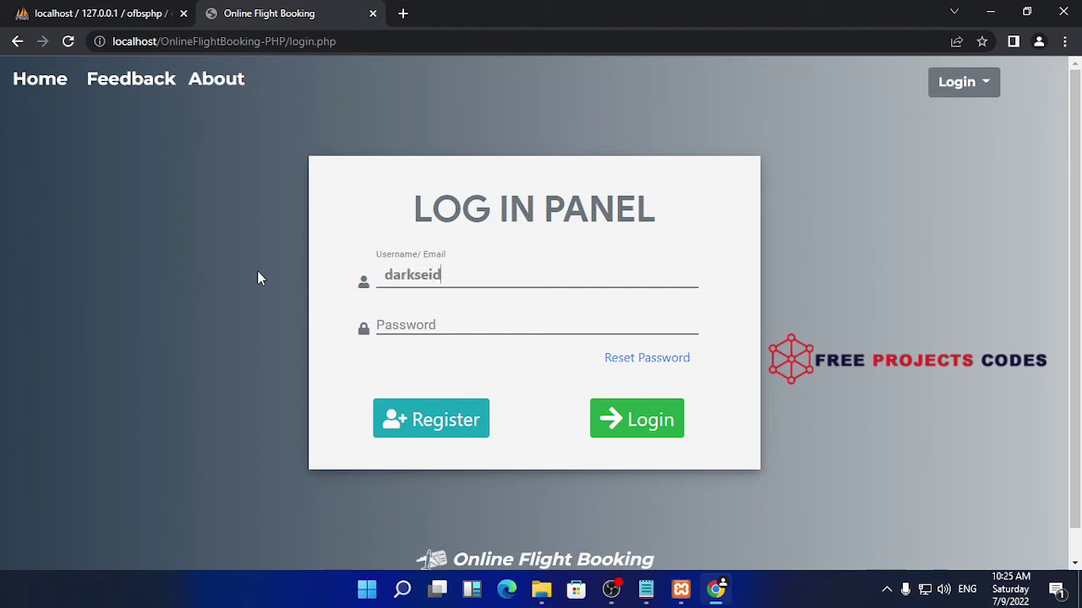
{"action": "key", "text": "Tab"}
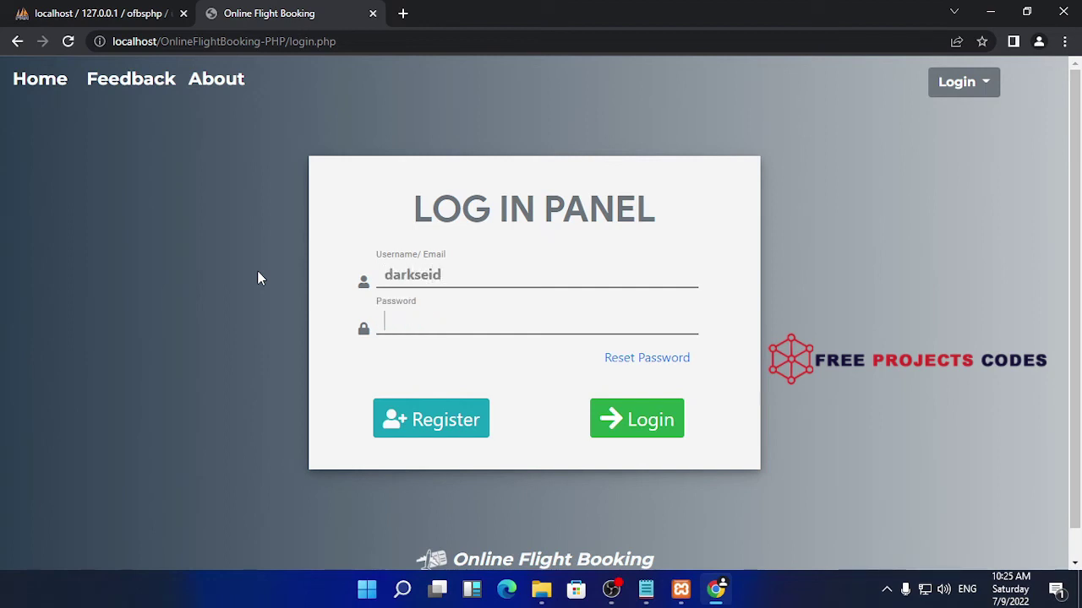
{"action": "type", "text": "123456"}
{"action": "key", "text": "BackSpace"}
{"action": "key", "text": "BackSpace"}
{"action": "key", "text": "BackSpace"}
{"action": "key", "text": "BackSpace"}
{"action": "key", "text": "BackSpace"}
{"action": "key", "text": "BackSpace"}
{"action": "type", "text": "123456789012345678"}
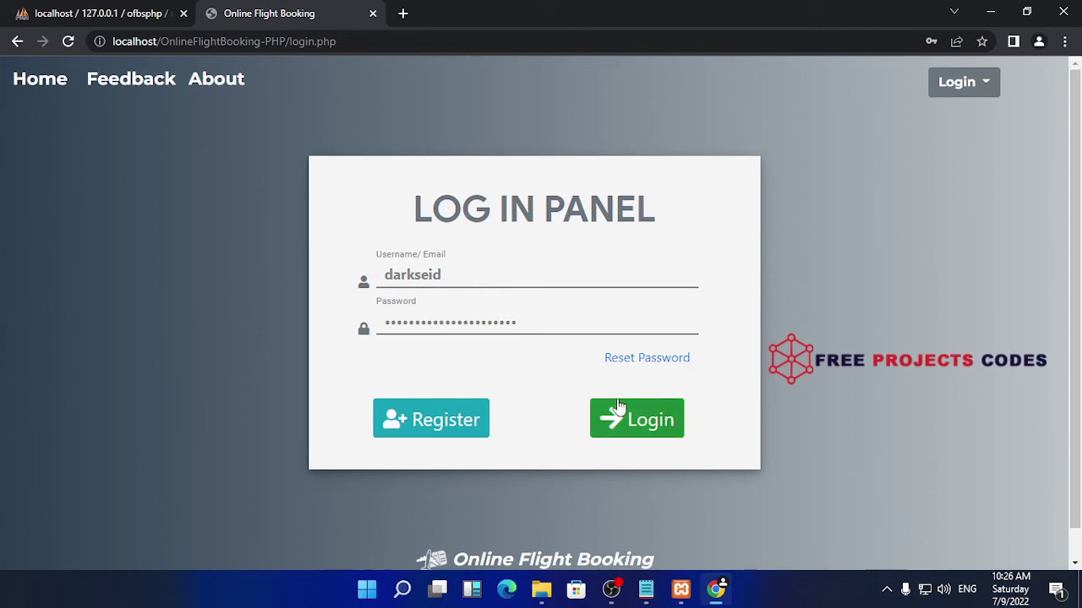
{"action": "left_click", "coordinate": [467, 416]}
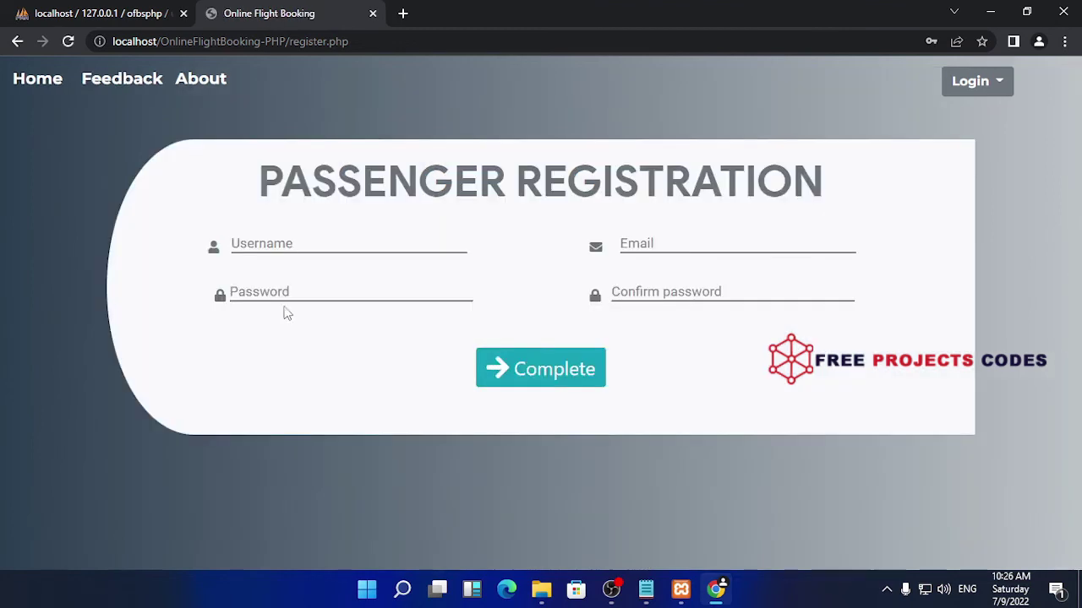
Fill the registration Username and Email from saved autofill suggestions, then move to Password
{"action": "left_click", "coordinate": [325, 244]}
{"action": "left_click", "coordinate": [337, 307]}
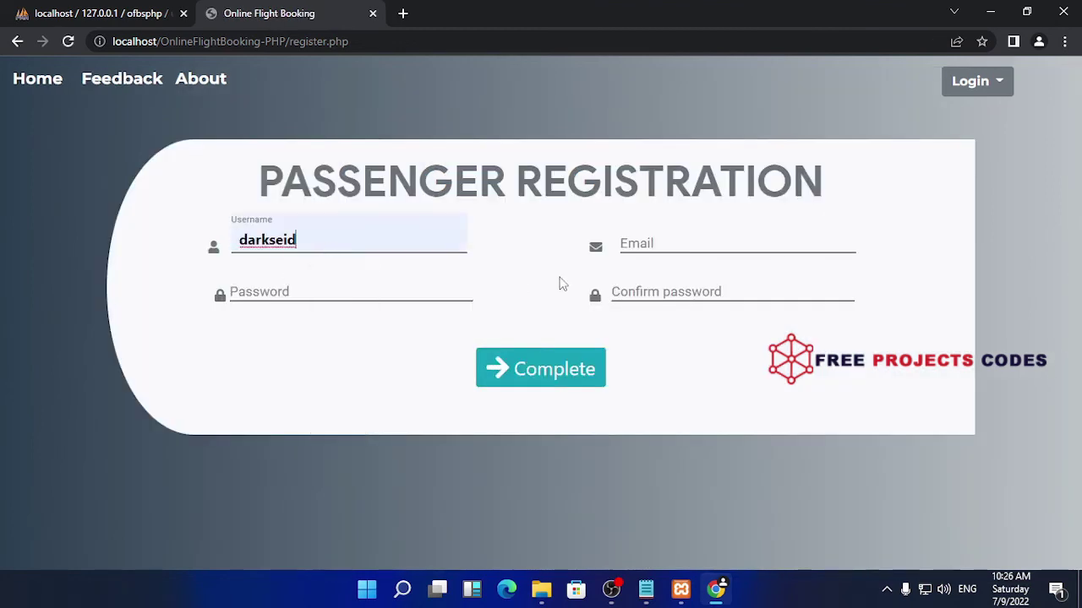
{"action": "left_click", "coordinate": [656, 243]}
{"action": "left_click", "coordinate": [721, 283]}
{"action": "left_click", "coordinate": [357, 294]}
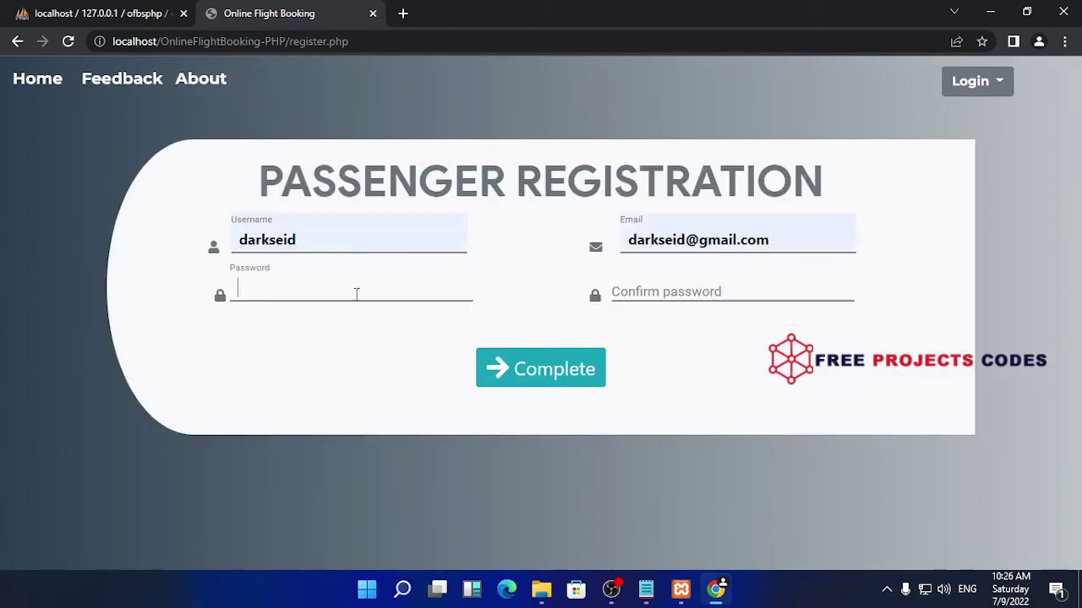
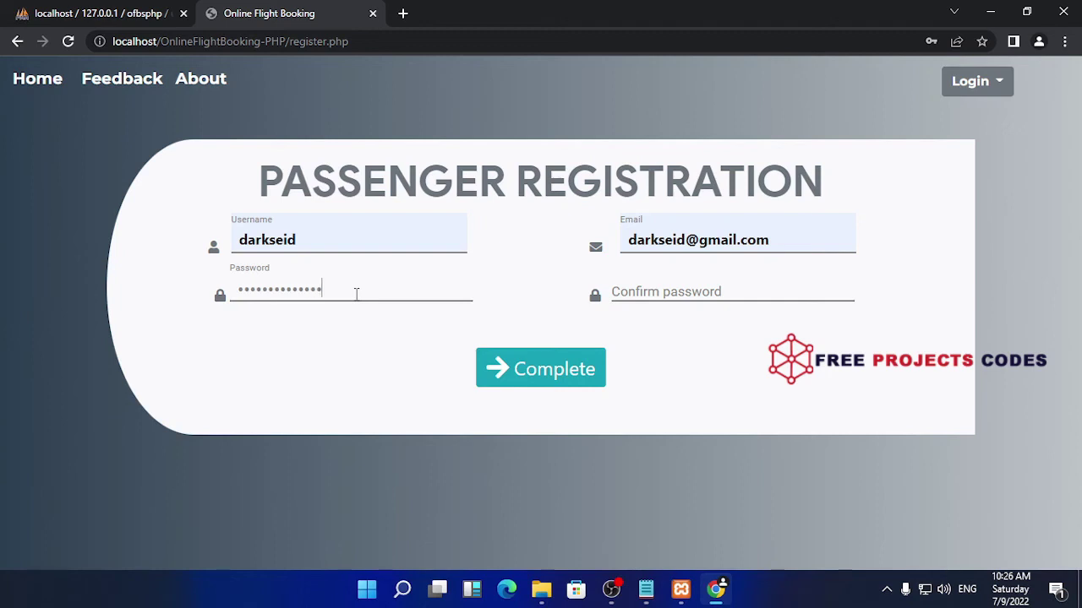
Finish the account password and repeat it in the Confirm password field
{"action": "type", "text": "***"}
{"action": "key", "text": "Tab"}
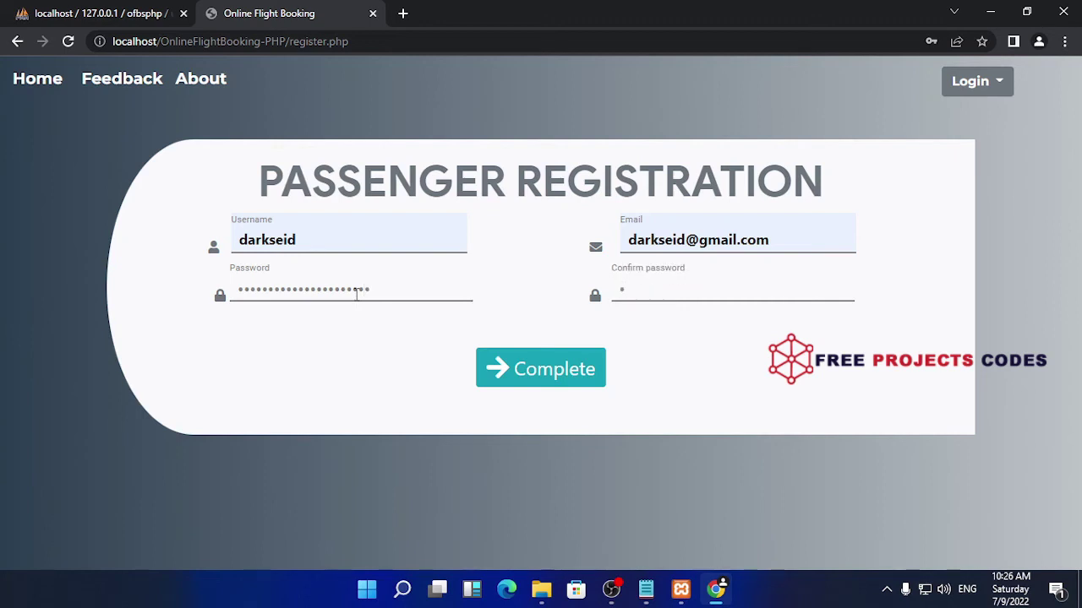
{"action": "type", "text": "**********"}
Submit the registration and search San Jose to Chicago flights departing 07/10/2022
{"action": "left_click", "coordinate": [569, 369]}
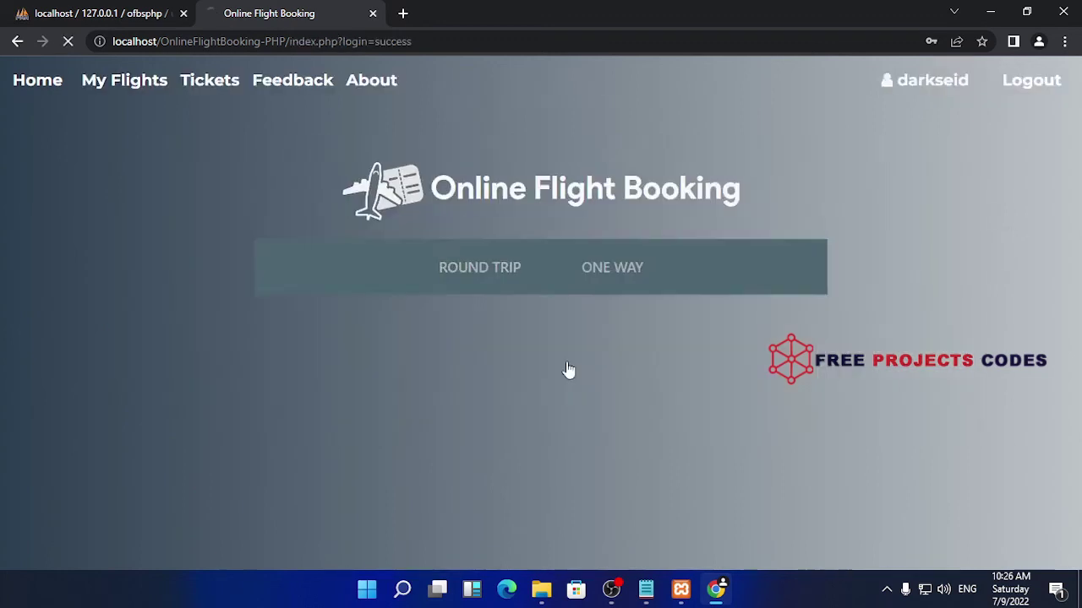
{"action": "scroll", "coordinate": [522, 331], "scroll_direction": "down", "scroll_amount": 3}
{"action": "scroll", "coordinate": [431, 293], "scroll_direction": "up", "scroll_amount": 2}
{"action": "left_click", "coordinate": [374, 281]}
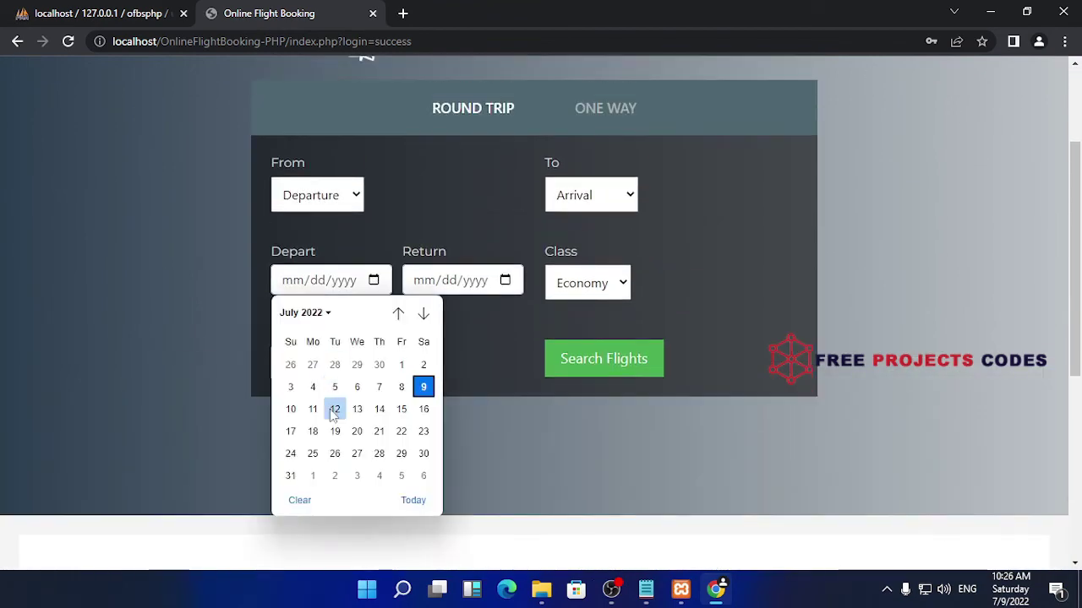
{"action": "left_click", "coordinate": [290, 409]}
{"action": "left_click", "coordinate": [338, 200]}
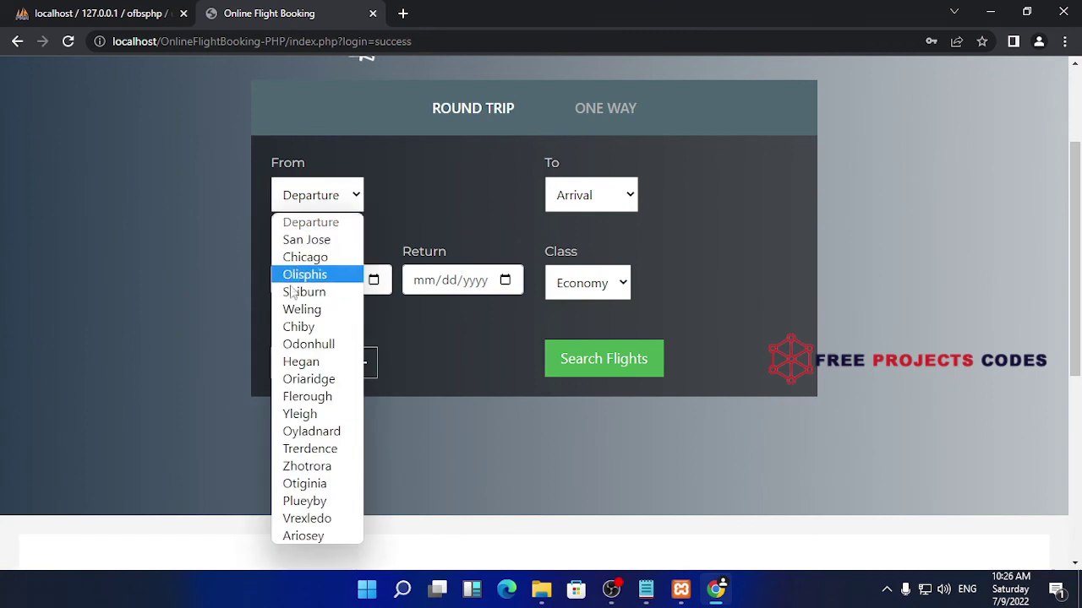
{"action": "left_click", "coordinate": [313, 240]}
{"action": "left_click", "coordinate": [592, 197]}
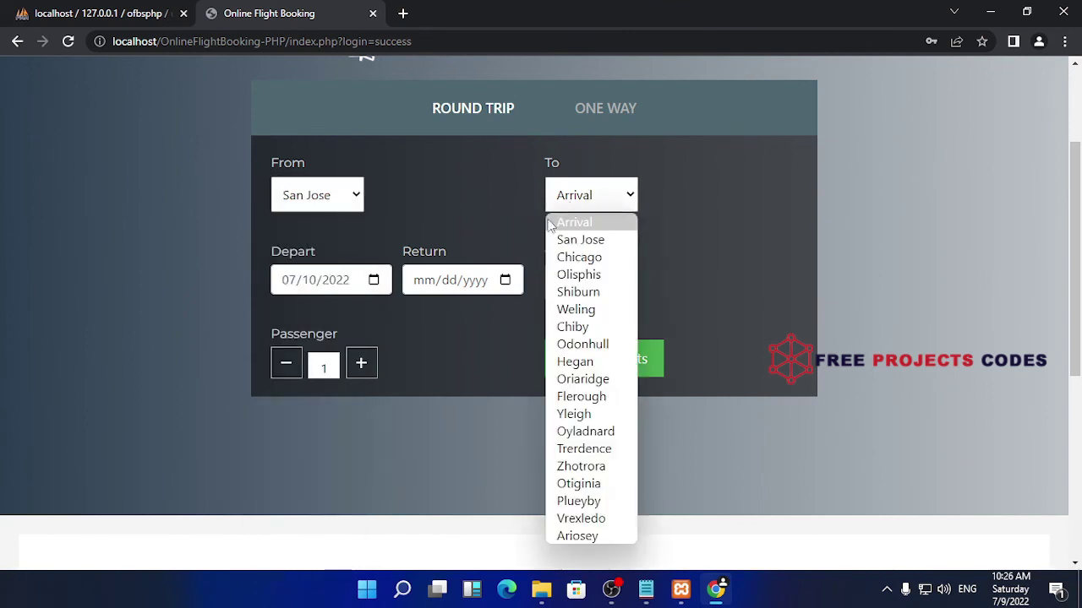
{"action": "left_click", "coordinate": [582, 256]}
{"action": "left_click", "coordinate": [550, 357]}
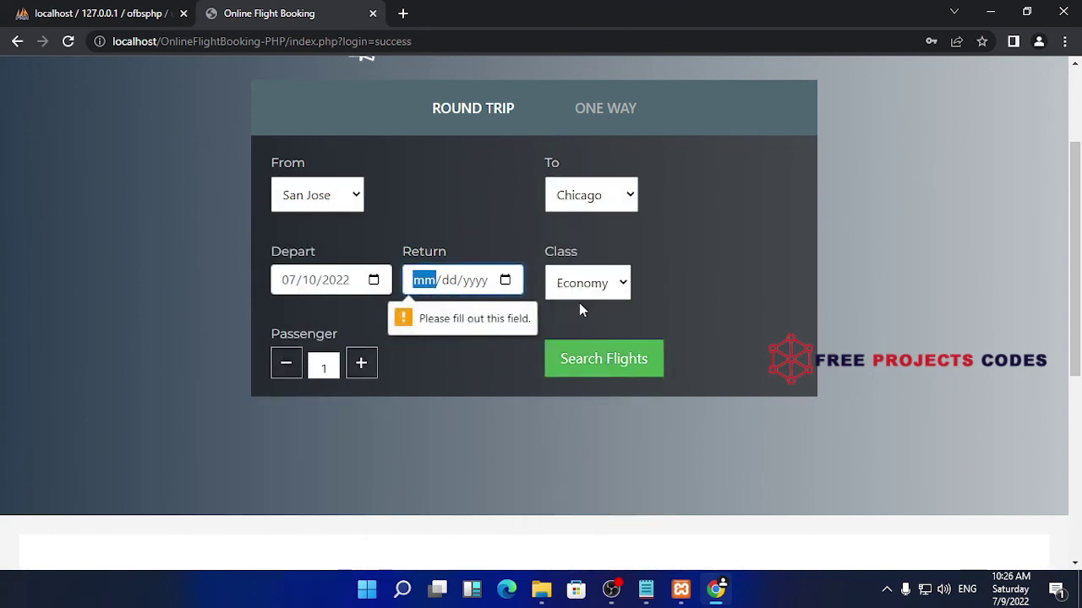
Repeat the search as a one-way trip from San Jose to Chicago on 07/10/2022
{"action": "left_click", "coordinate": [620, 106]}
{"action": "left_click", "coordinate": [372, 281]}
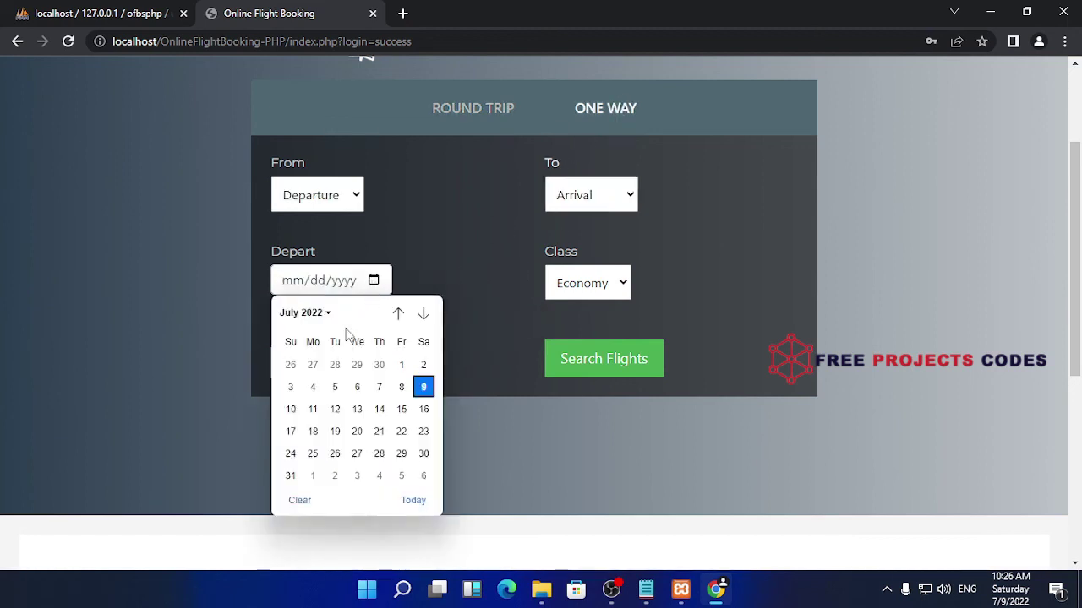
{"action": "left_click", "coordinate": [292, 408]}
{"action": "left_click", "coordinate": [336, 205]}
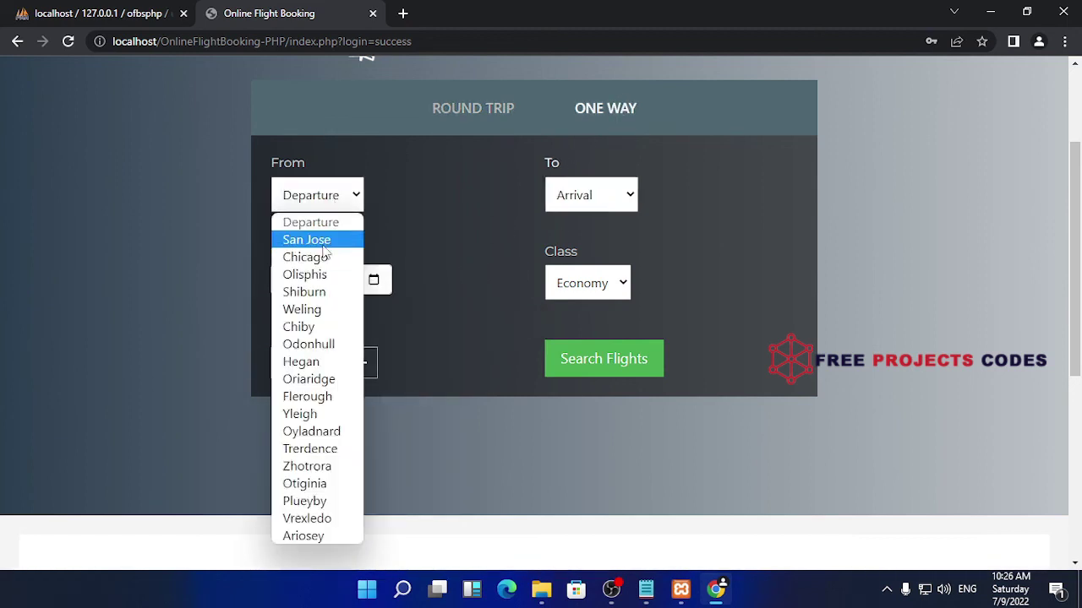
{"action": "left_click", "coordinate": [312, 240]}
{"action": "left_click", "coordinate": [603, 193]}
{"action": "left_click", "coordinate": [578, 257]}
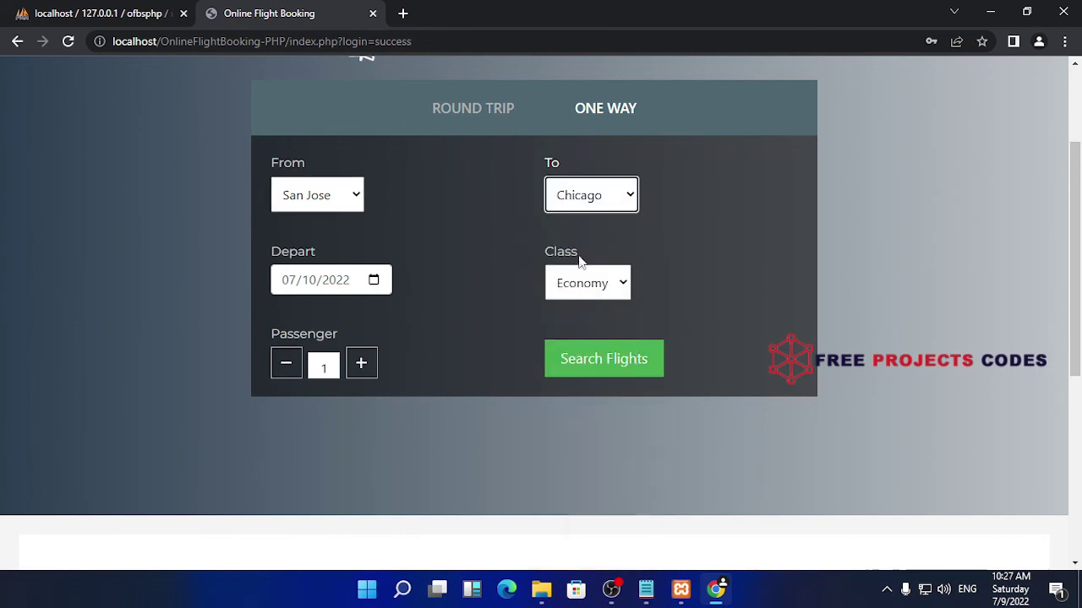
{"action": "left_click", "coordinate": [623, 365]}
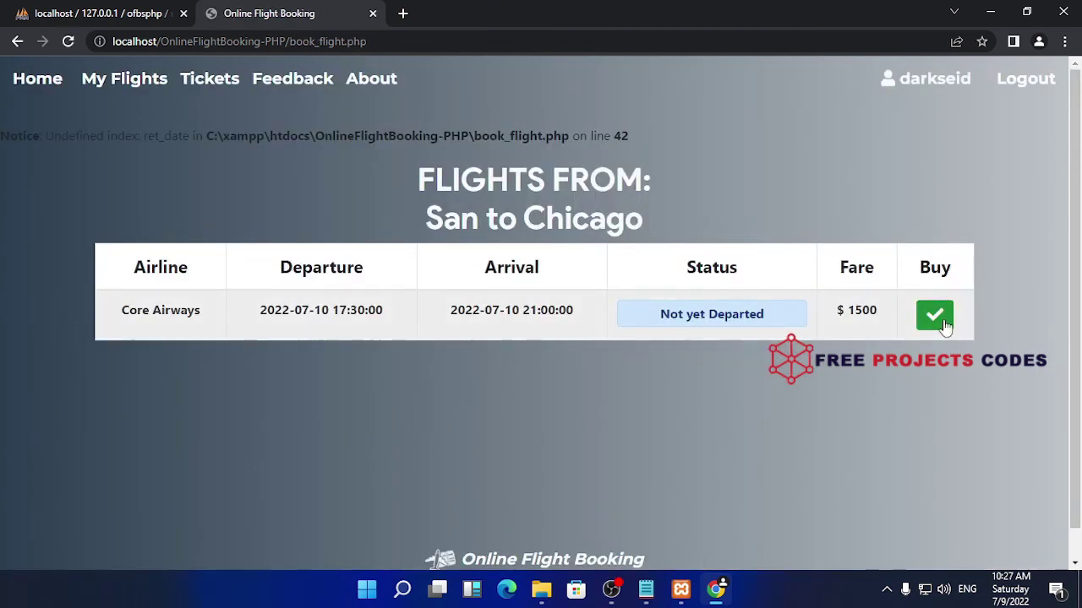
Book the Core Airways flight and enter the passenger's names and contact number
{"action": "left_click", "coordinate": [934, 314]}
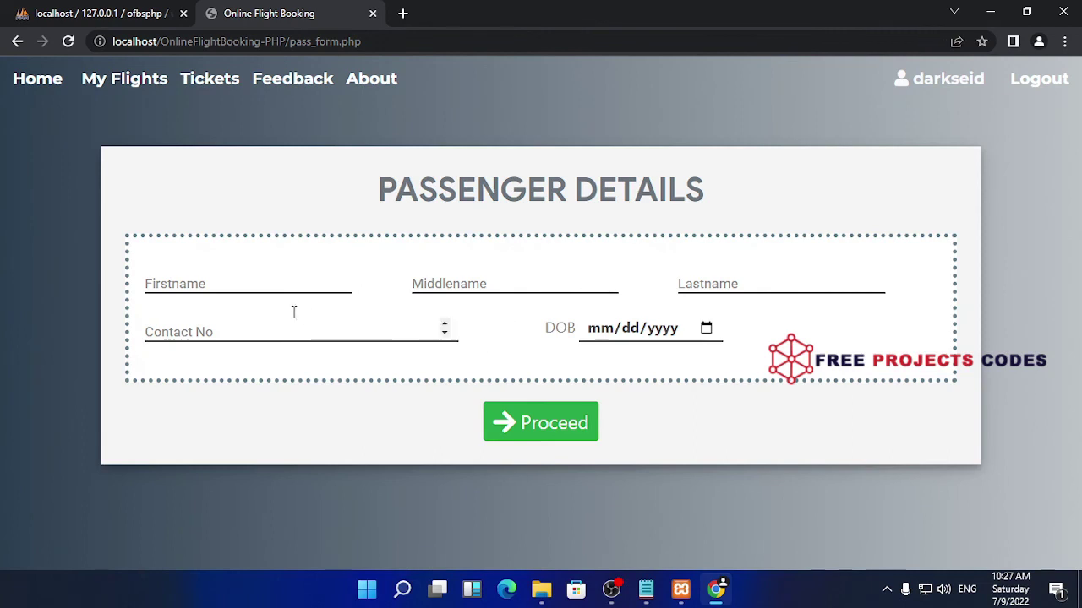
{"action": "left_click", "coordinate": [230, 286]}
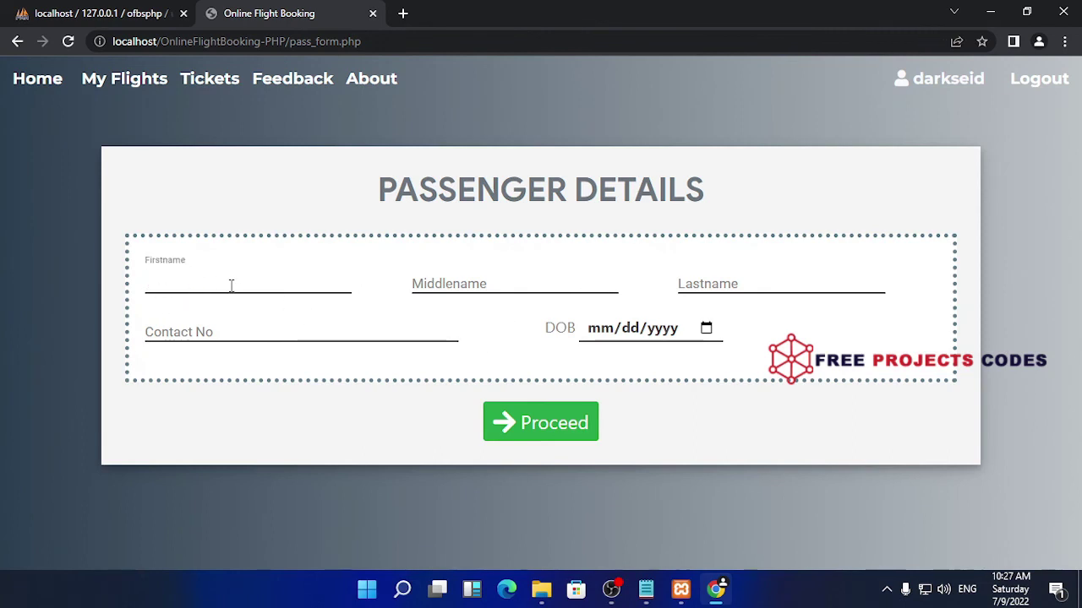
{"action": "type", "text": "darkseid"}
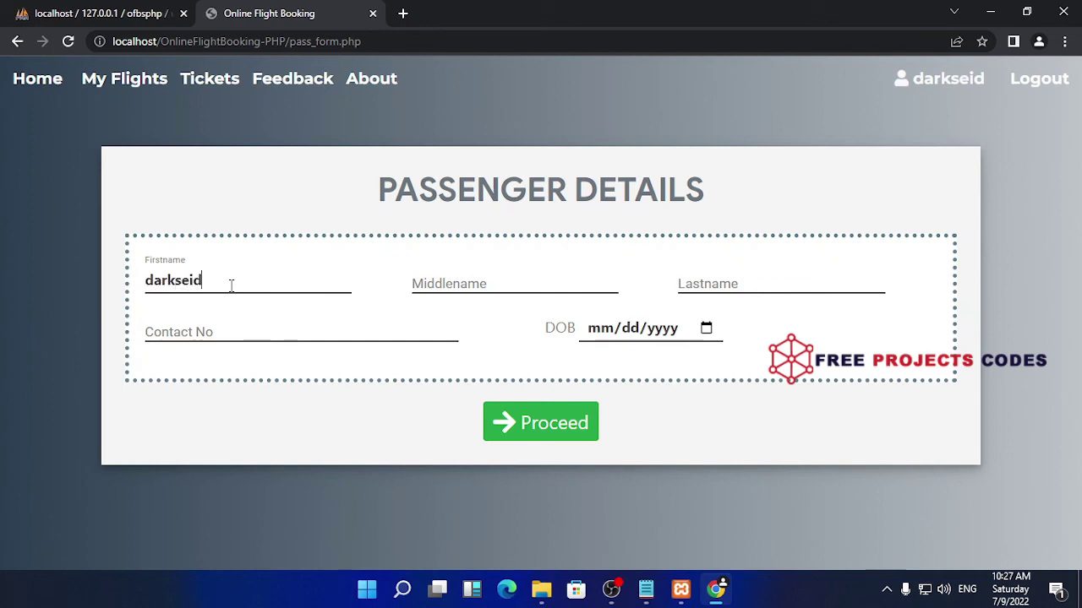
{"action": "key", "text": "Tab"}
{"action": "key", "text": "Tab"}
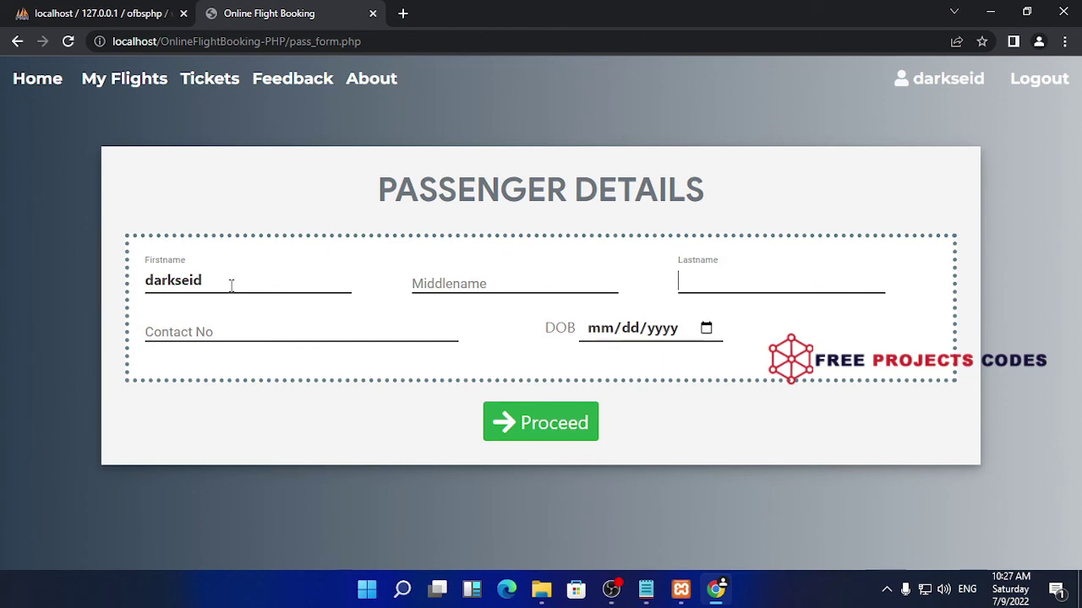
{"action": "type", "text": "new"}
{"action": "type", "text": " hg"}
{"action": "type", "text": "god"}
{"action": "left_click", "coordinate": [252, 327]}
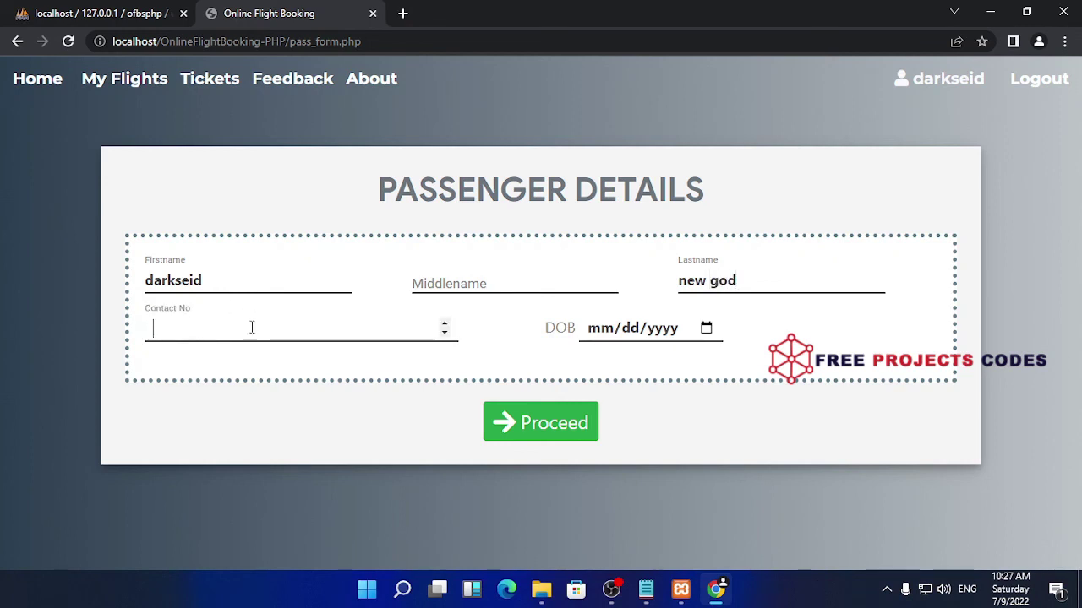
Set the date of birth to June 16, 2009, then submit, add 'as' and resubmit
{"action": "left_click", "coordinate": [707, 330]}
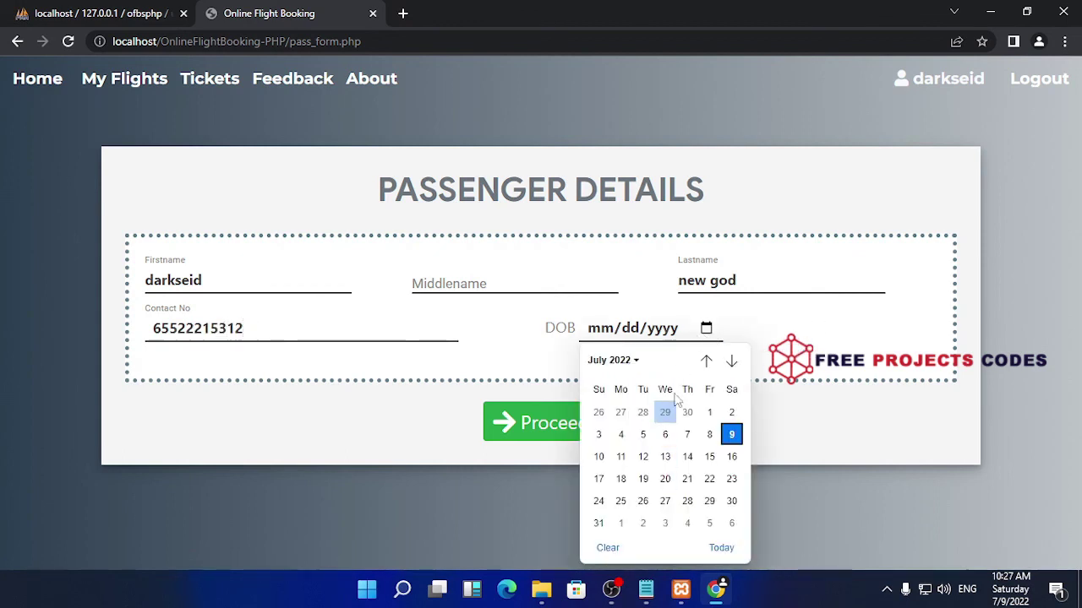
{"action": "left_click", "coordinate": [628, 361]}
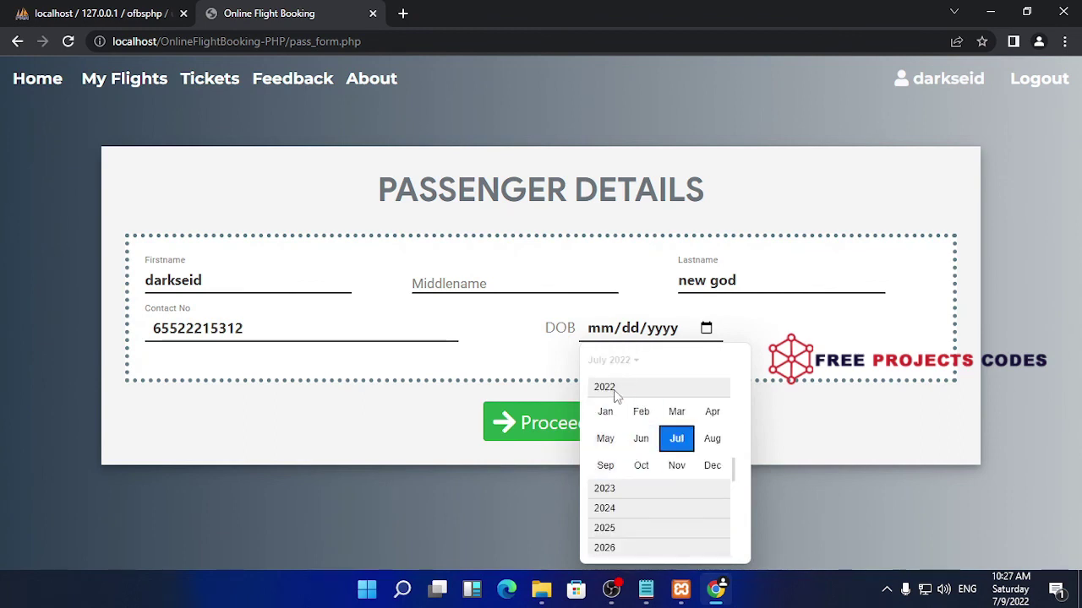
{"action": "scroll", "coordinate": [658, 519], "scroll_direction": "up", "scroll_amount": 1}
{"action": "scroll", "coordinate": [657, 522], "scroll_direction": "up", "scroll_amount": 3}
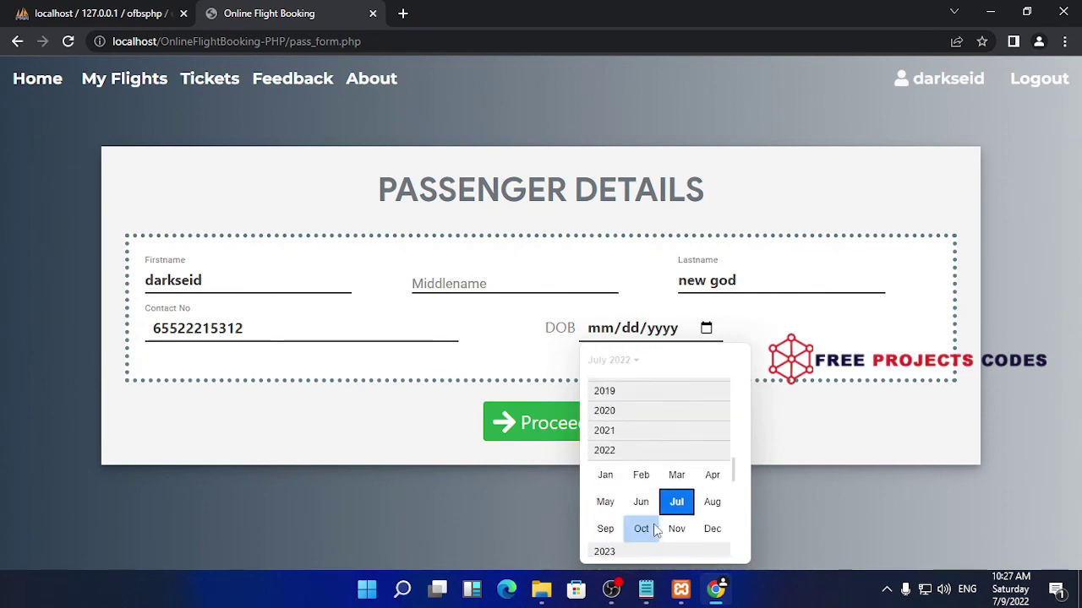
{"action": "scroll", "coordinate": [654, 524], "scroll_direction": "up", "scroll_amount": 4}
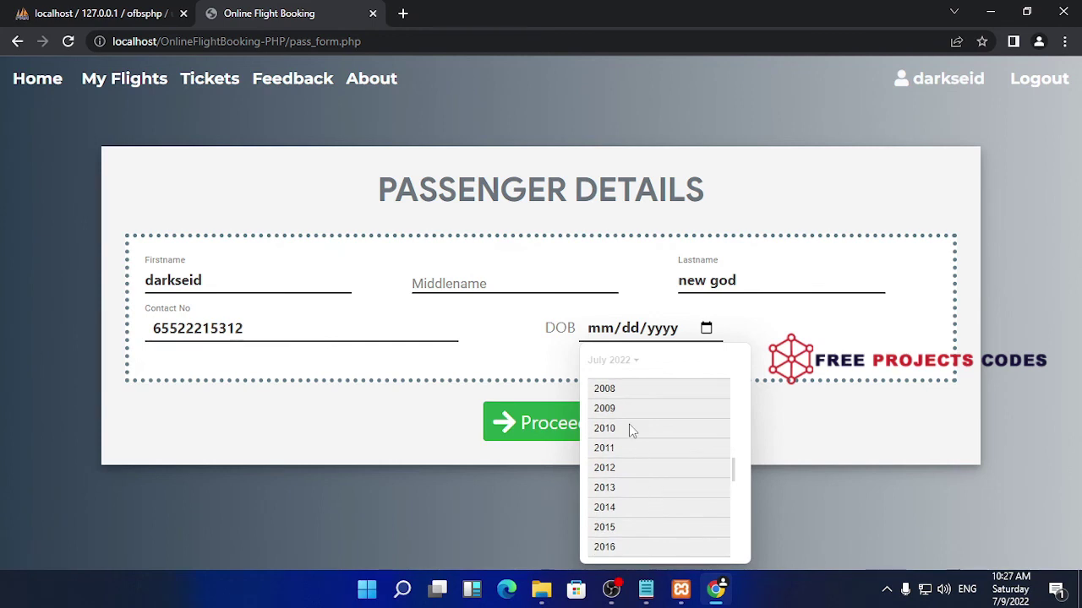
{"action": "left_click", "coordinate": [623, 410]}
{"action": "left_click", "coordinate": [639, 440]}
{"action": "left_click", "coordinate": [640, 456]}
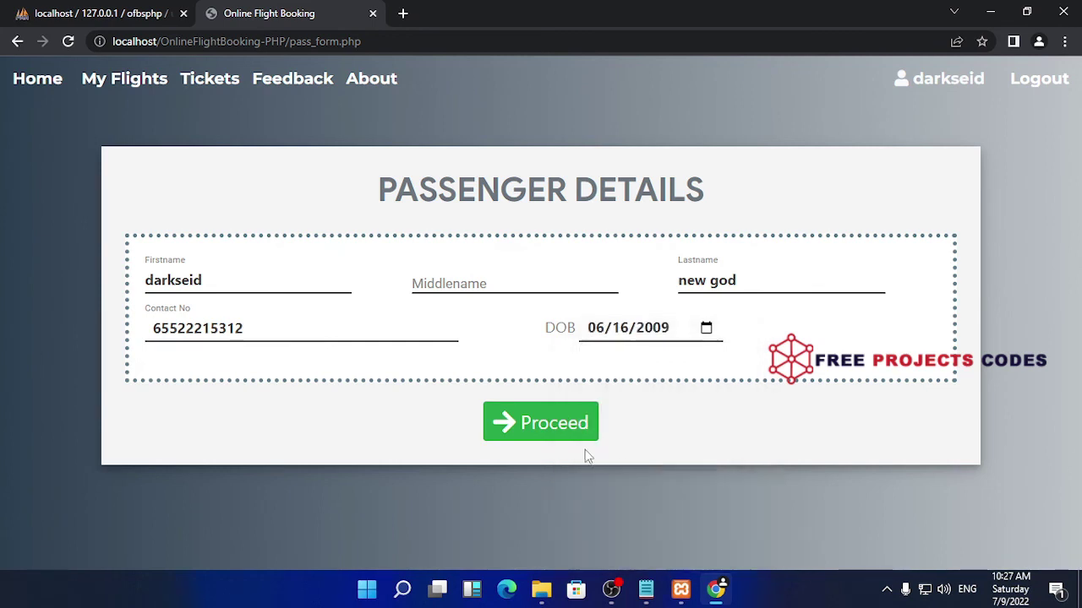
{"action": "left_click", "coordinate": [540, 425]}
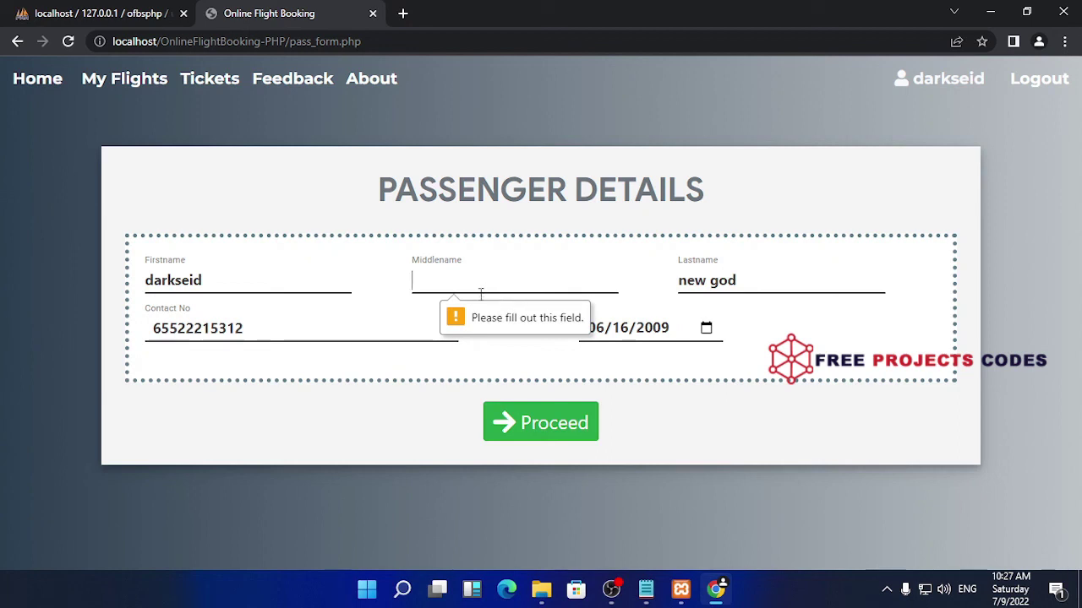
{"action": "type", "text": "as"}
{"action": "left_click", "coordinate": [530, 431]}
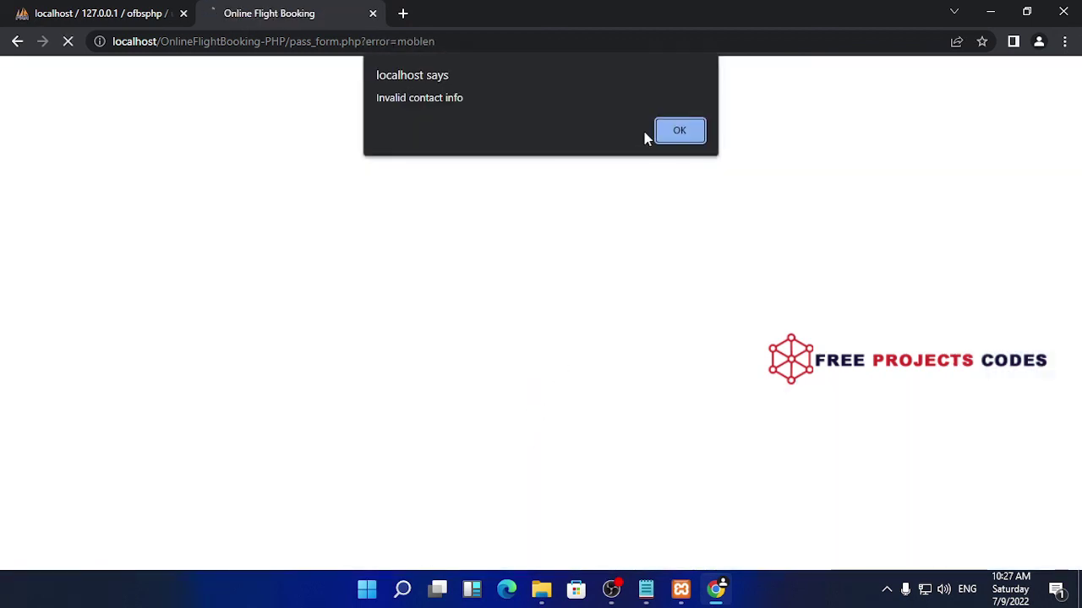
Dismiss the invalid contact info alert, return home and log the passenger out
{"action": "left_click", "coordinate": [683, 131]}
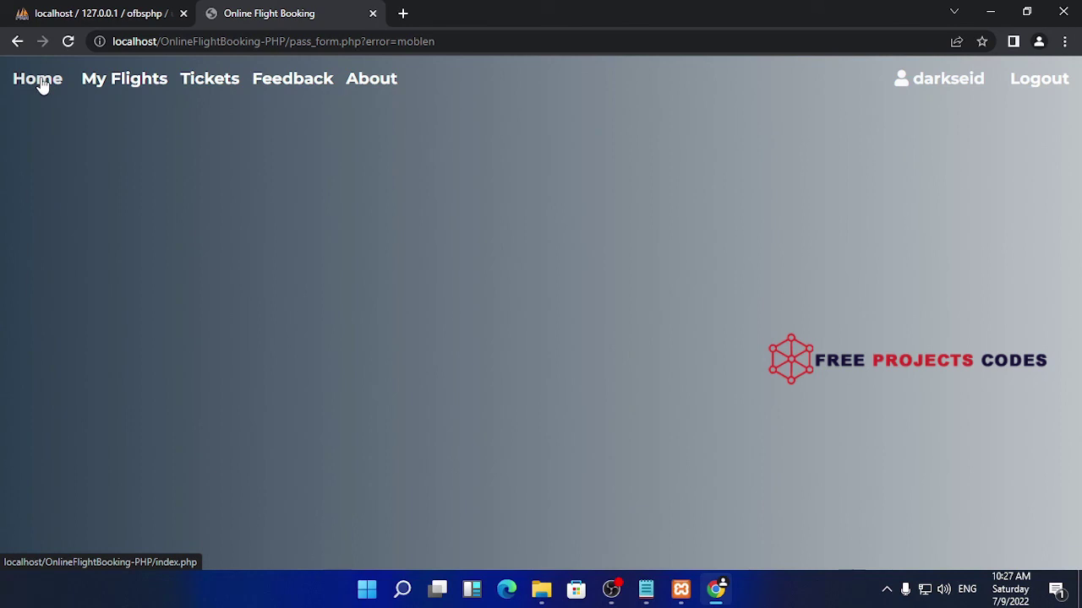
{"action": "left_click", "coordinate": [40, 84]}
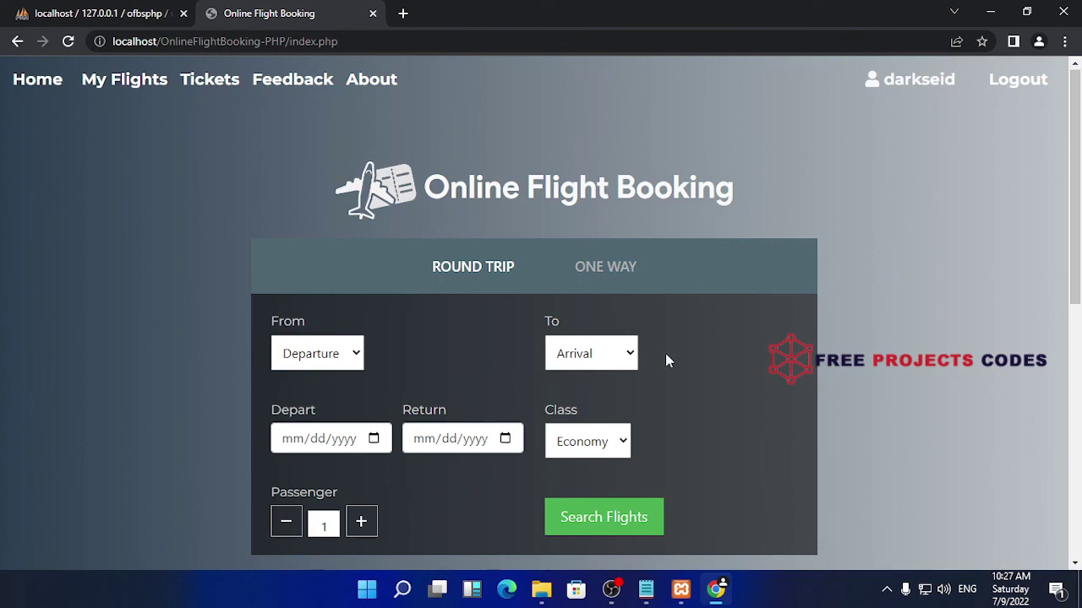
{"action": "left_click", "coordinate": [1015, 79]}
{"action": "scroll", "coordinate": [701, 326], "scroll_direction": "down", "scroll_amount": 5}
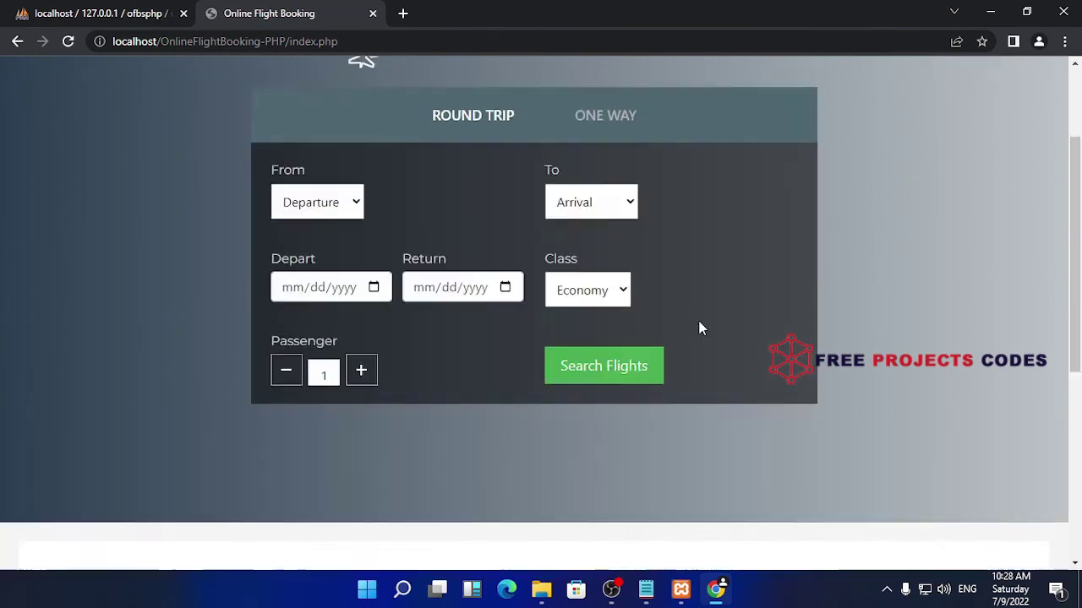
{"action": "scroll", "coordinate": [700, 326], "scroll_direction": "up", "scroll_amount": 5}
Check the users table in phpMyAdmin, then hide the htdocs folder window
{"action": "left_click", "coordinate": [101, 12]}
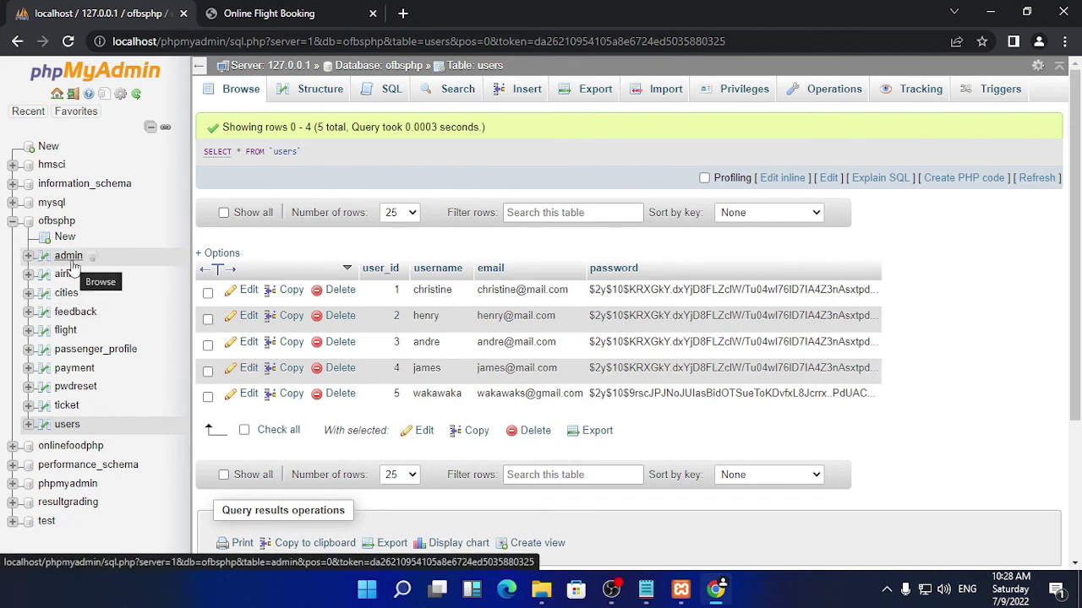
{"action": "left_click", "coordinate": [990, 11]}
{"action": "left_click", "coordinate": [989, 8]}
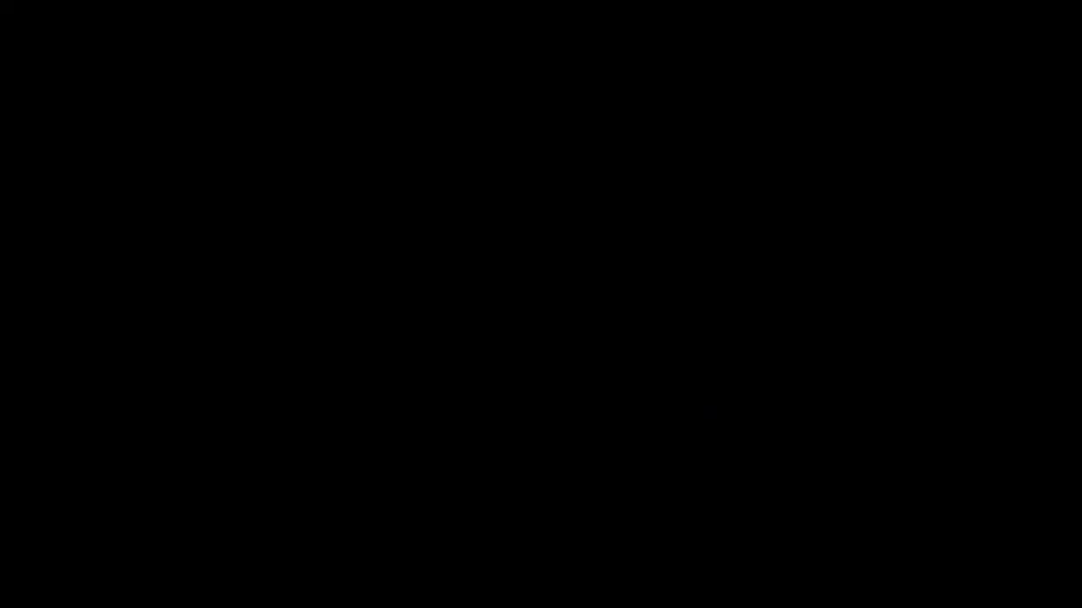